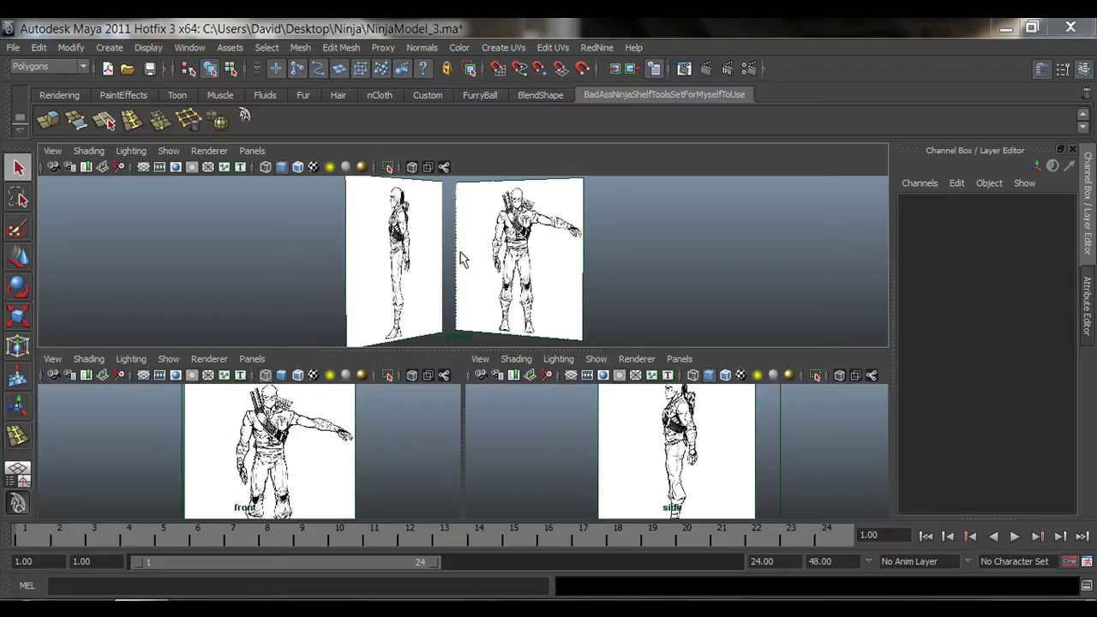
- Give the front and side views more height and create a polygon cylinder
mouse_move(362, 262)
left_mouse_down("alt")
mouse_move(605, 265)
mouse_move(363, 260)
left_mouse_up("alt")
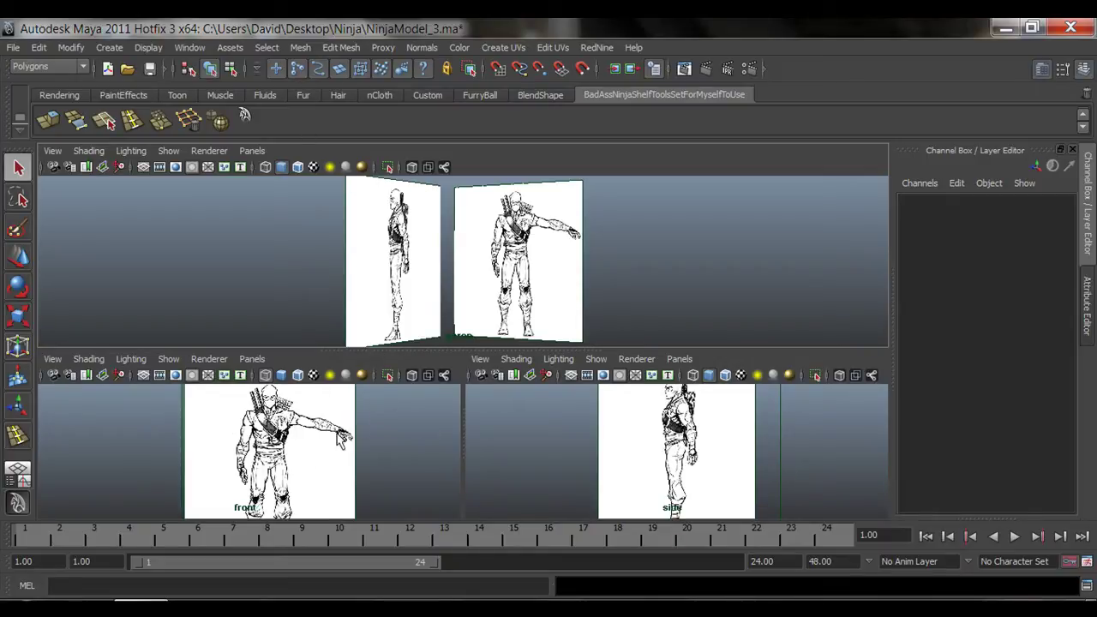
left_click_drag(481, 350, 476, 268)
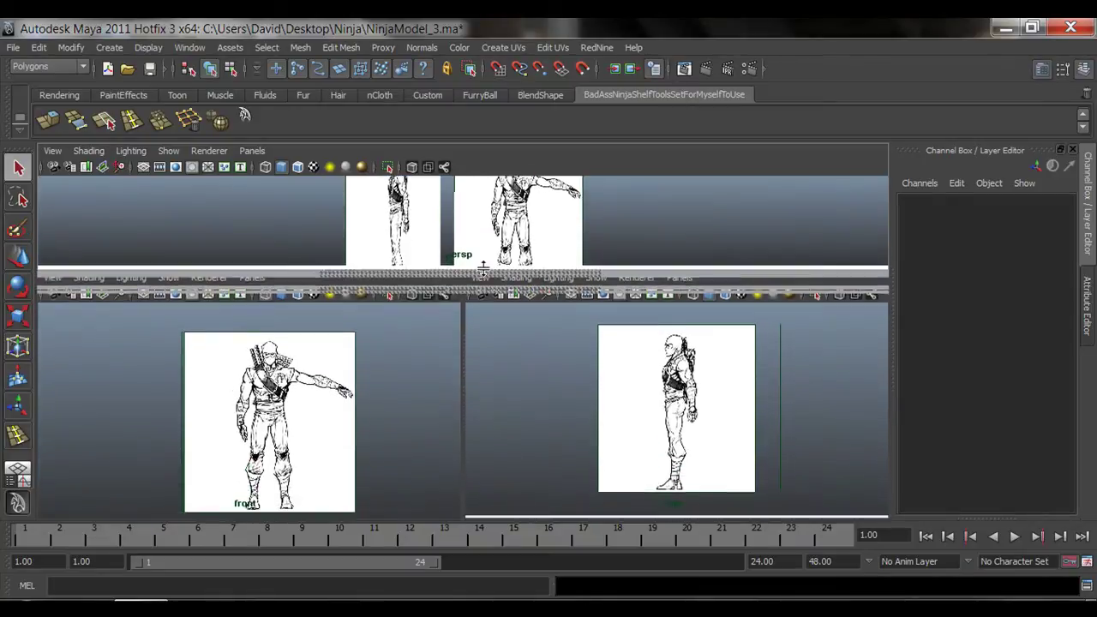
left_click(108, 48)
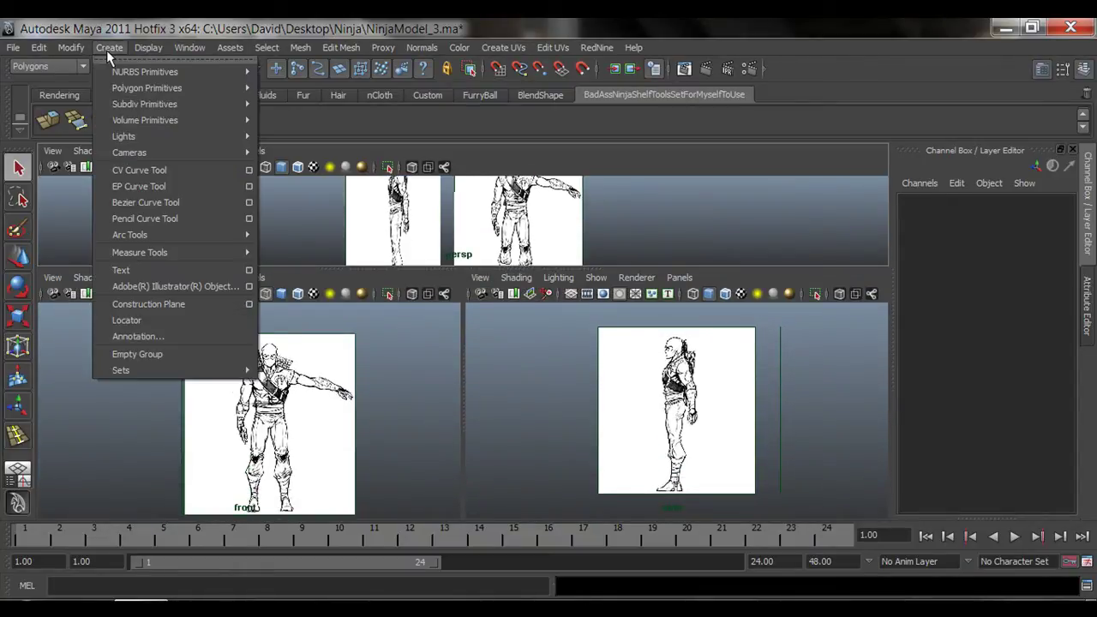
mouse_move(157, 89)
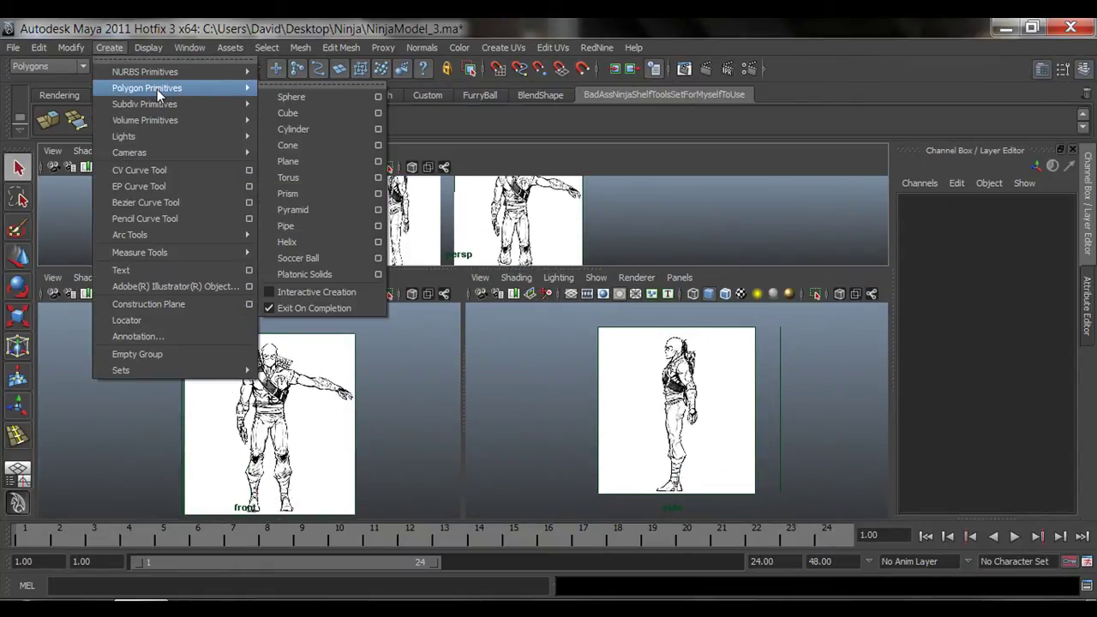
left_click(322, 129)
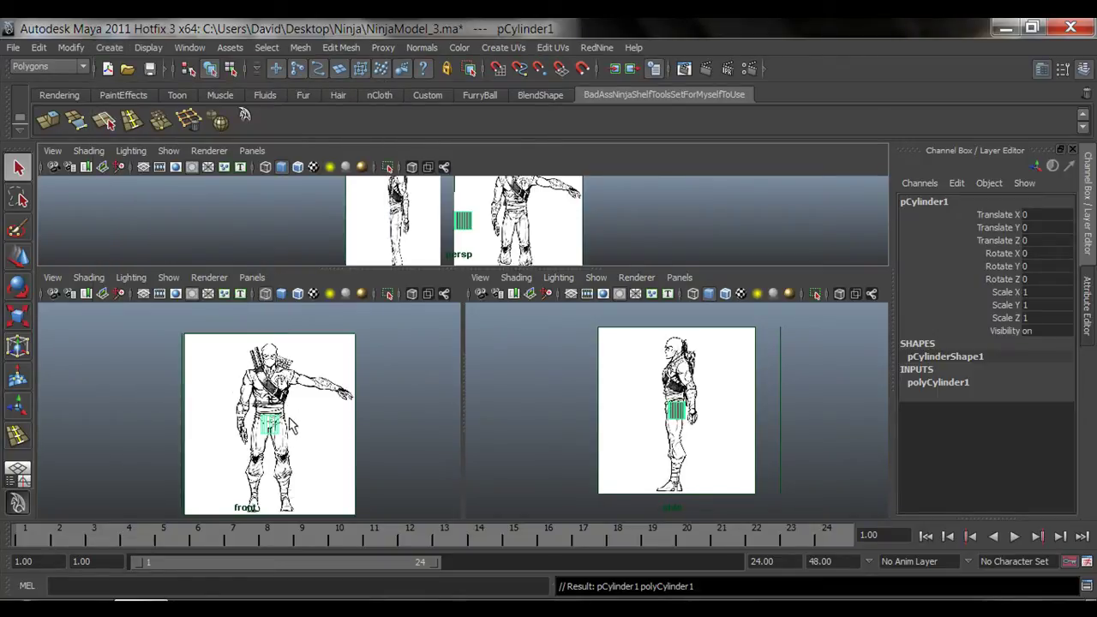
- Maximise the front view, show the cylinder shaded and expand its construction settings
key("space")
scroll(549, 352, "down", 1)
middle_click_drag(517, 361, 486, 361, "alt")
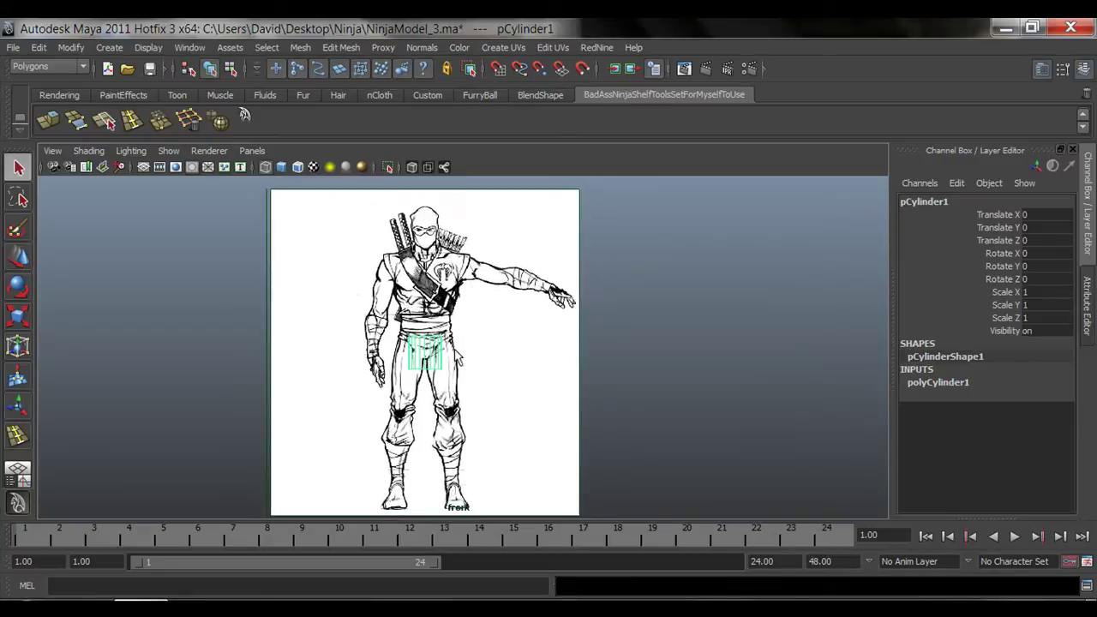
scroll(515, 385, "up", 2)
key("w")
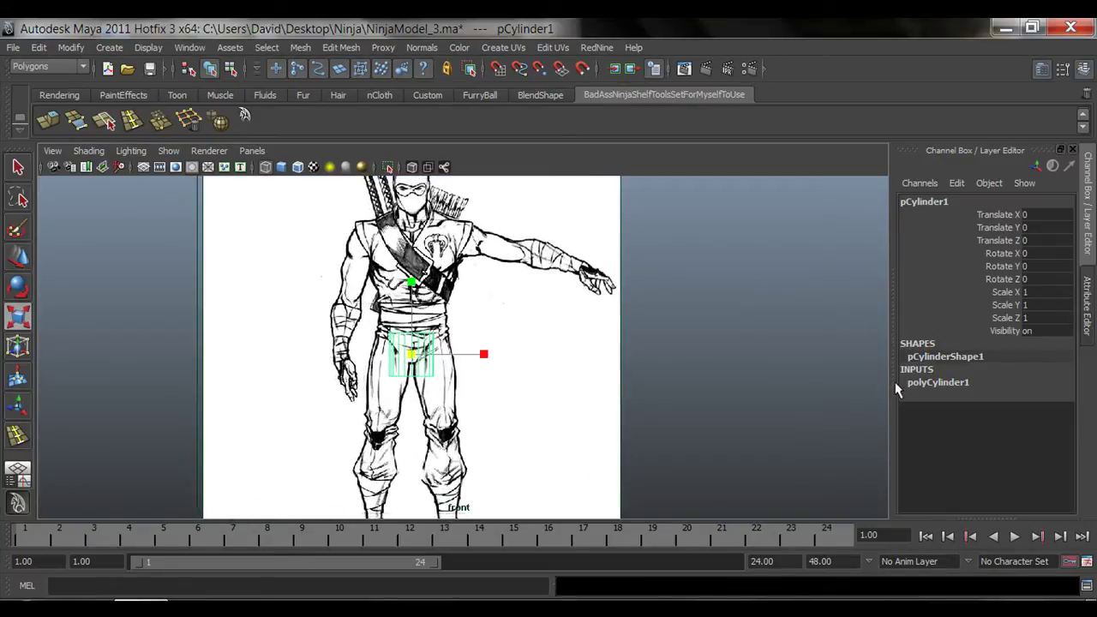
left_click(951, 384)
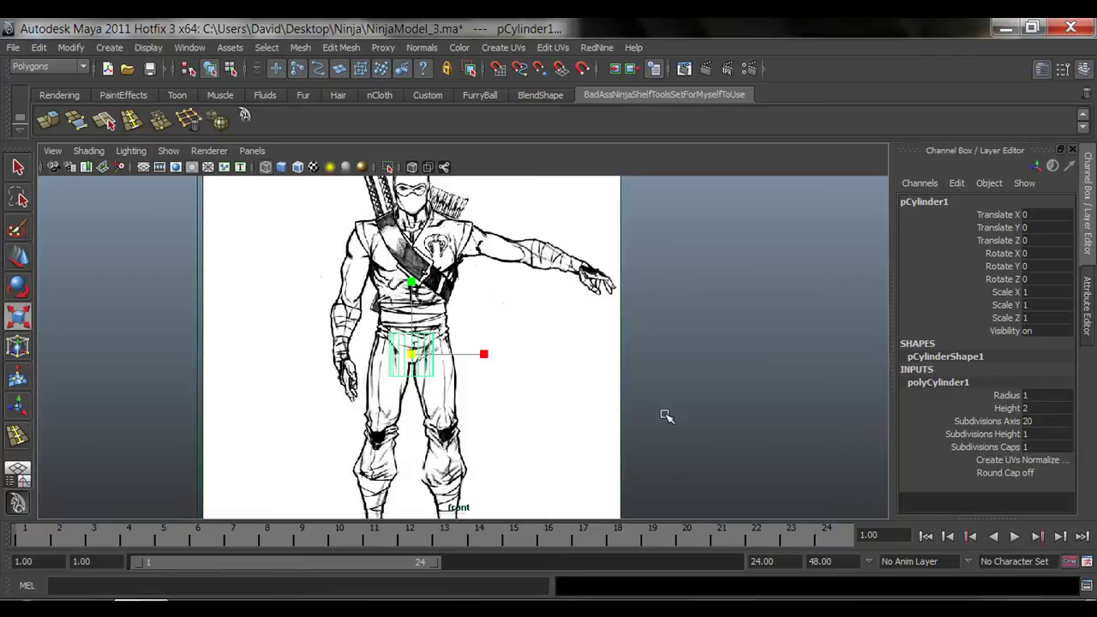
key("5")
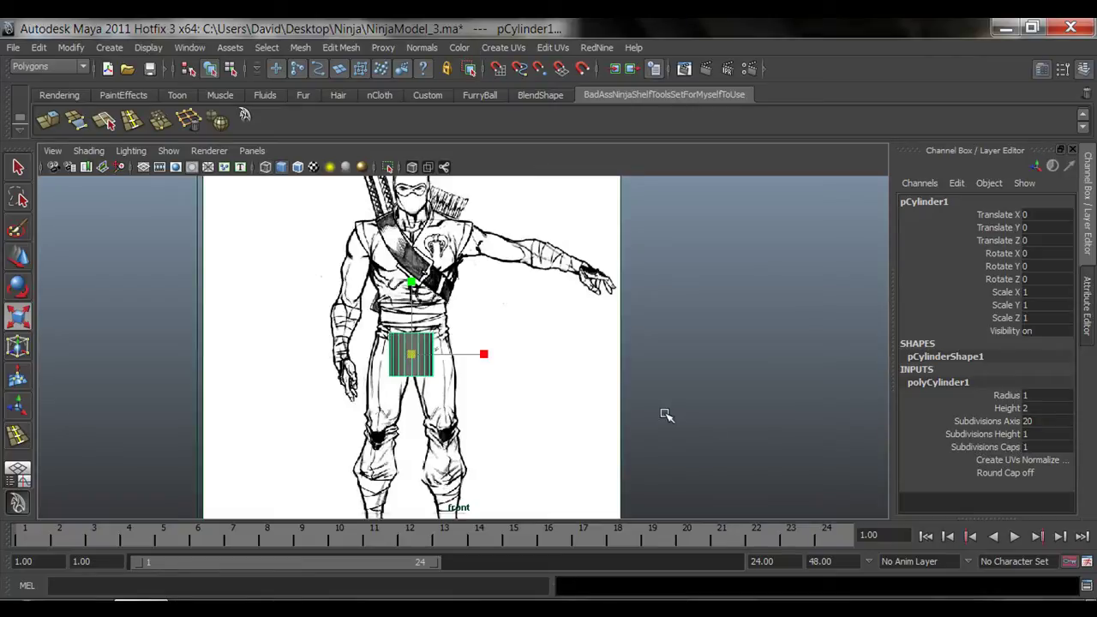
- Try a radius of 7.5 and a height of 14 for the cylinder, checking it in the perspective view
left_click(1008, 396)
middle_click_drag(734, 385, 626, 379)
key("space")
key("space")
left_click_drag(573, 344, 566, 393, "alt")
middle_click_drag(519, 404, 602, 409)
left_click(1003, 409)
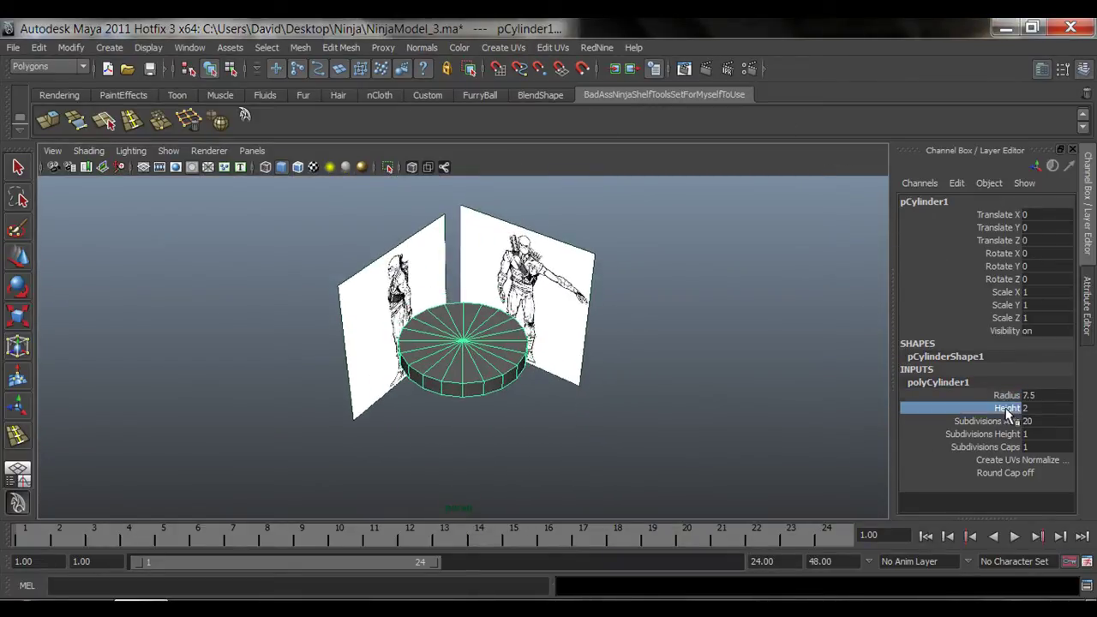
middle_click_drag(783, 338, 957, 423)
- Set the cylinder's radius to 1.8 and its height to 3.9, judging its size against the front drawing
left_click(1006, 395)
middle_click_drag(825, 396, 791, 397)
key("space")
key("space")
middle_click_drag(578, 372, 562, 375)
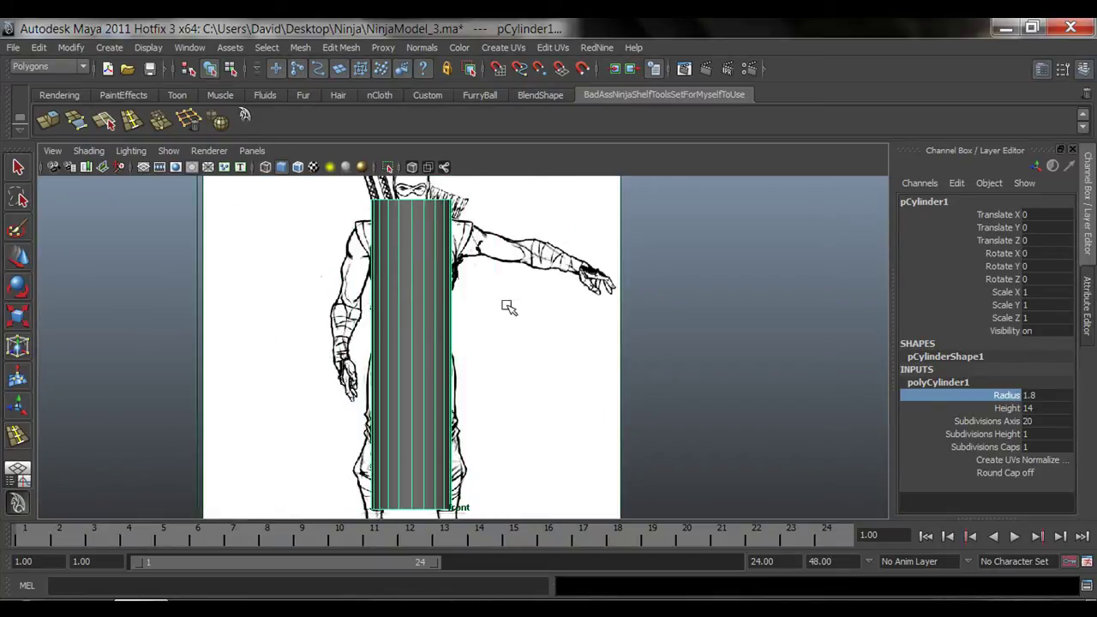
left_click(1010, 408)
middle_click_drag(656, 358, 576, 383)
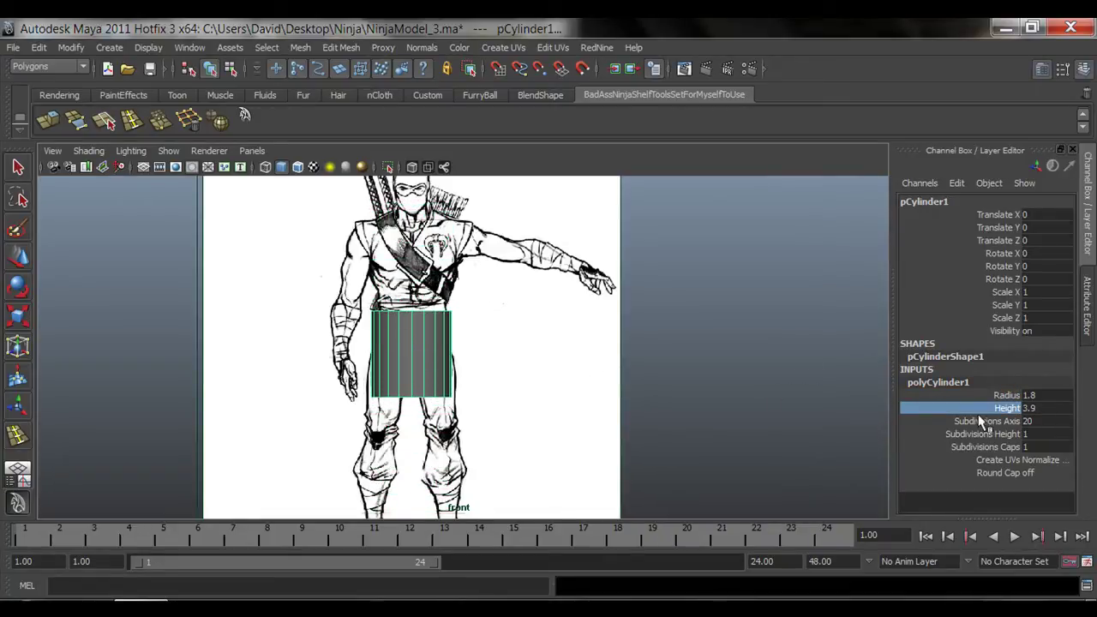
- Raise the cylinder to the ninja's torso at Translate Y 3.426 and set its radius to 1.6
left_click(1007, 395)
middle_click_drag(845, 400, 831, 400)
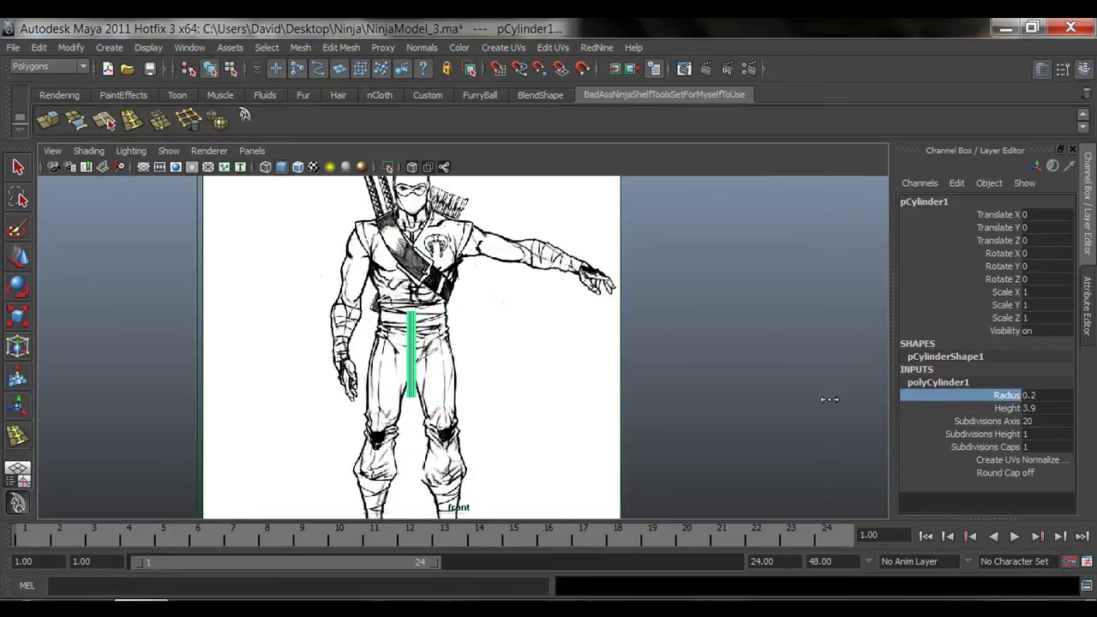
middle_click_drag(610, 305, 612, 327, "alt")
key("w")
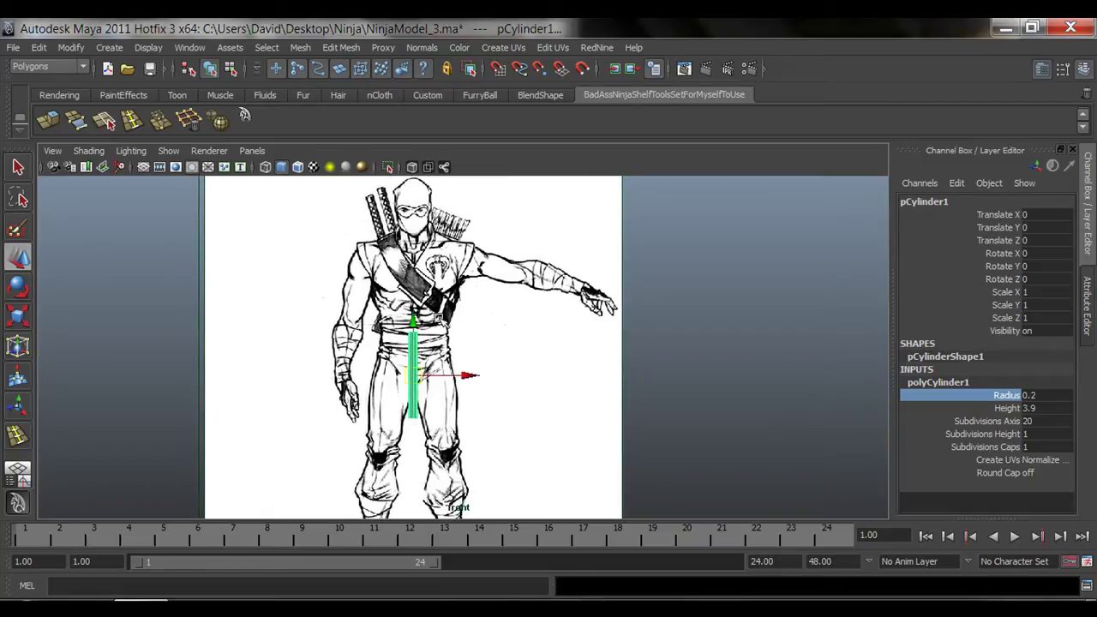
left_click_drag(413, 325, 413, 249)
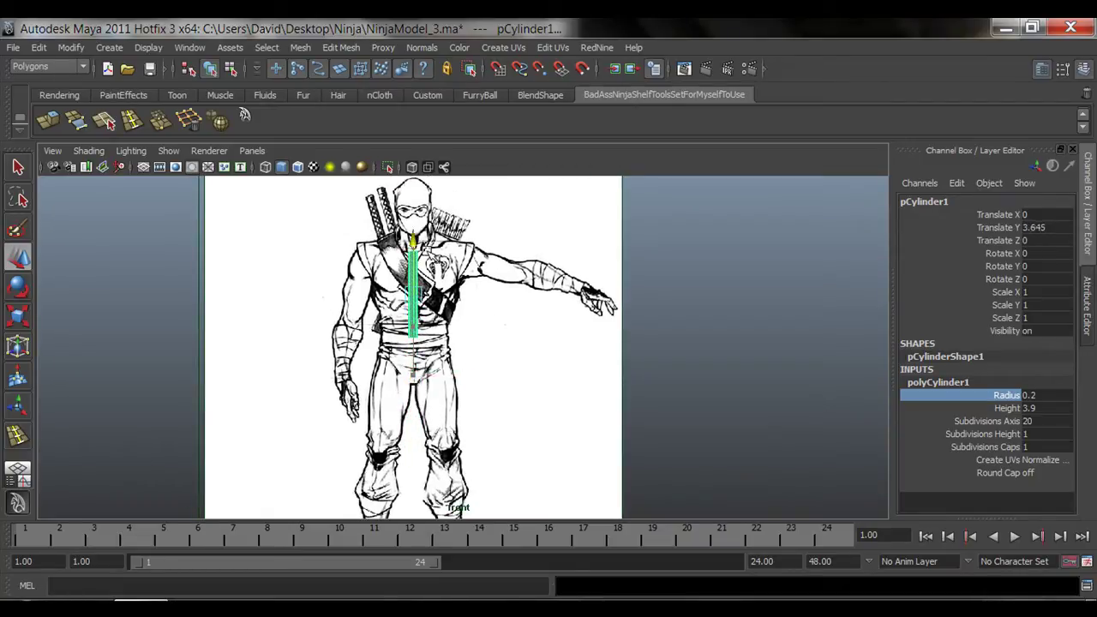
middle_click_drag(653, 350, 661, 346)
middle_click_drag(603, 285, 614, 330, "alt")
scroll(539, 354, "up", 3)
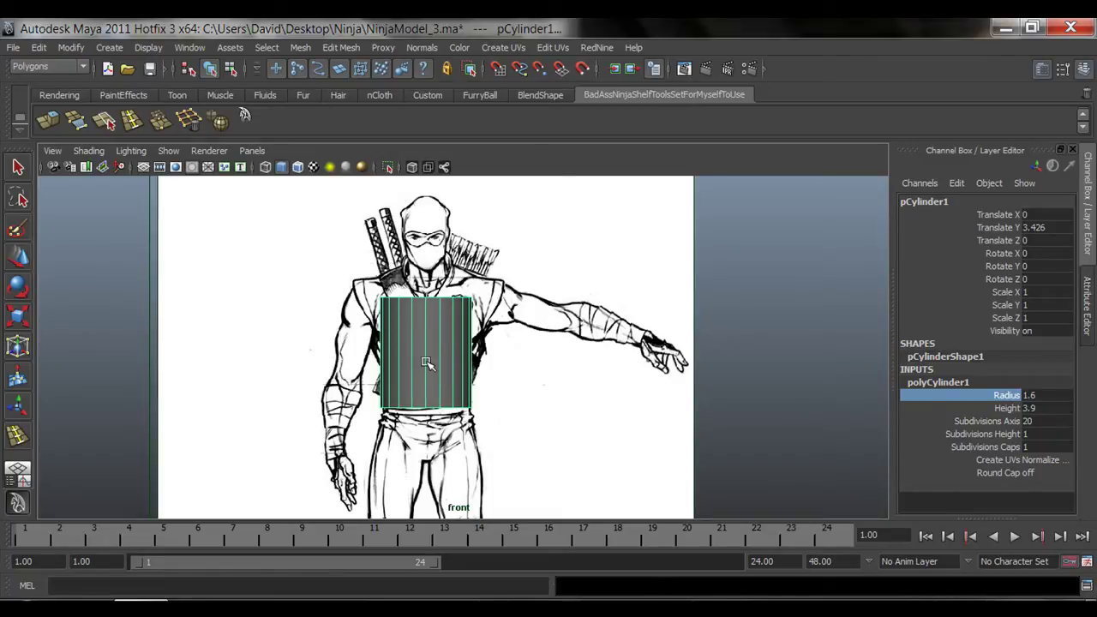
- View the torso drawing through the cylinder in wireframe and return to shaded display
key("4")
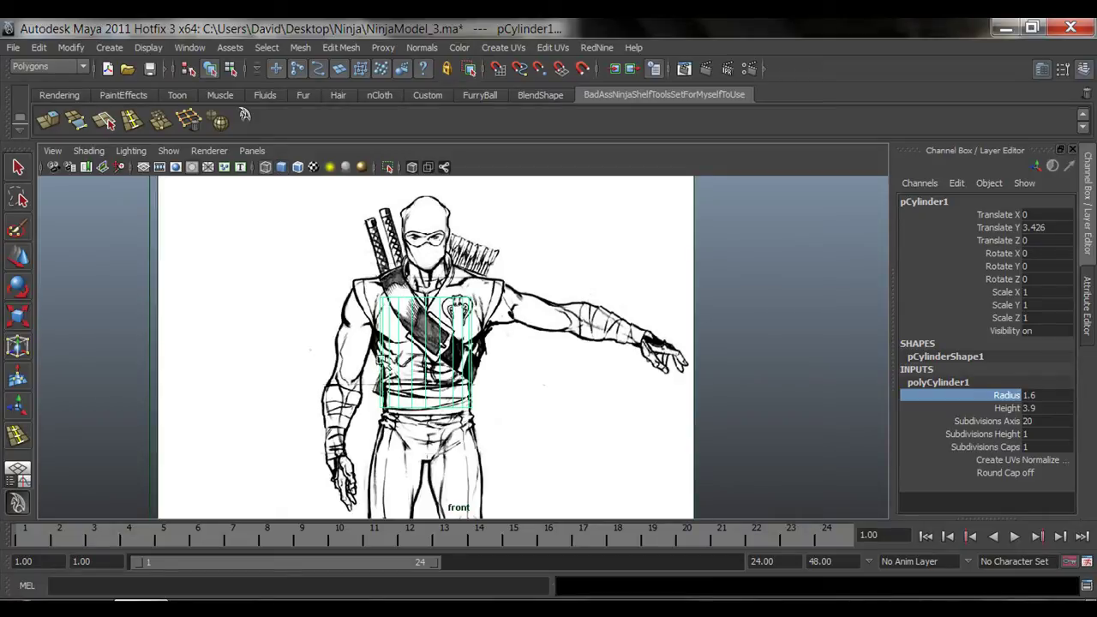
right_click_drag(312, 385, 526, 400, "alt")
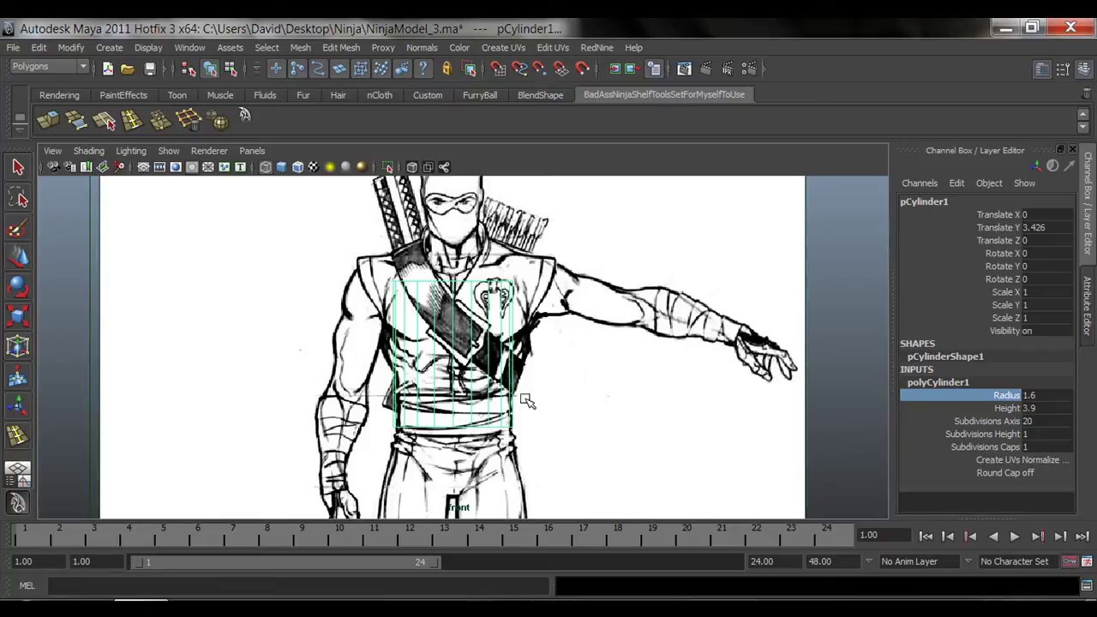
key("5")
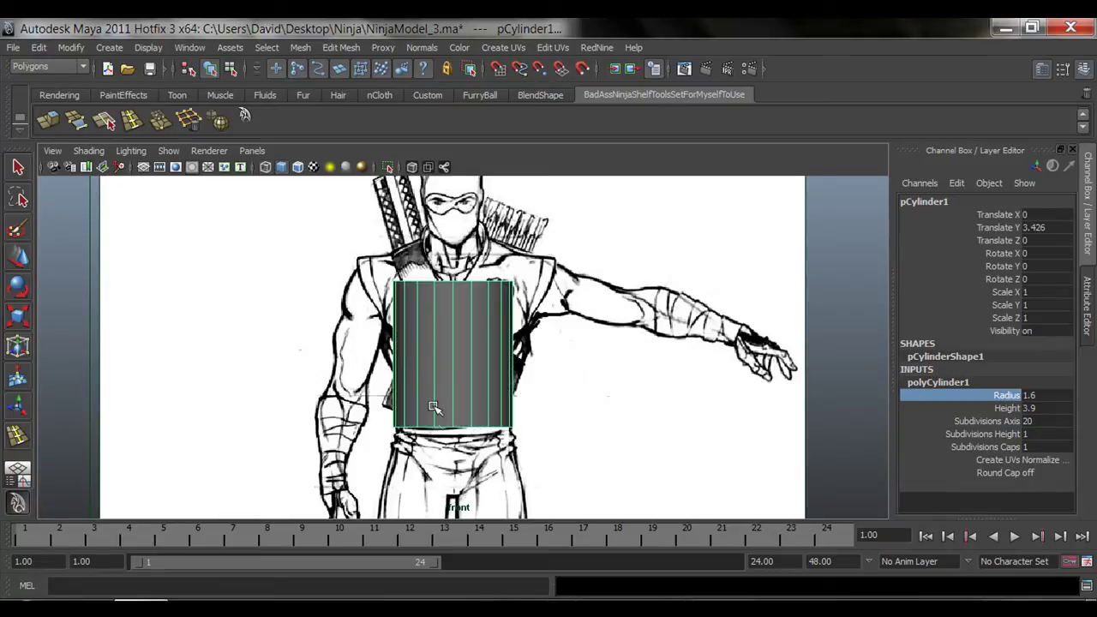
- Turn on X-Ray display in the front view so the torso drawing shows through the cylinder
left_click(412, 169)
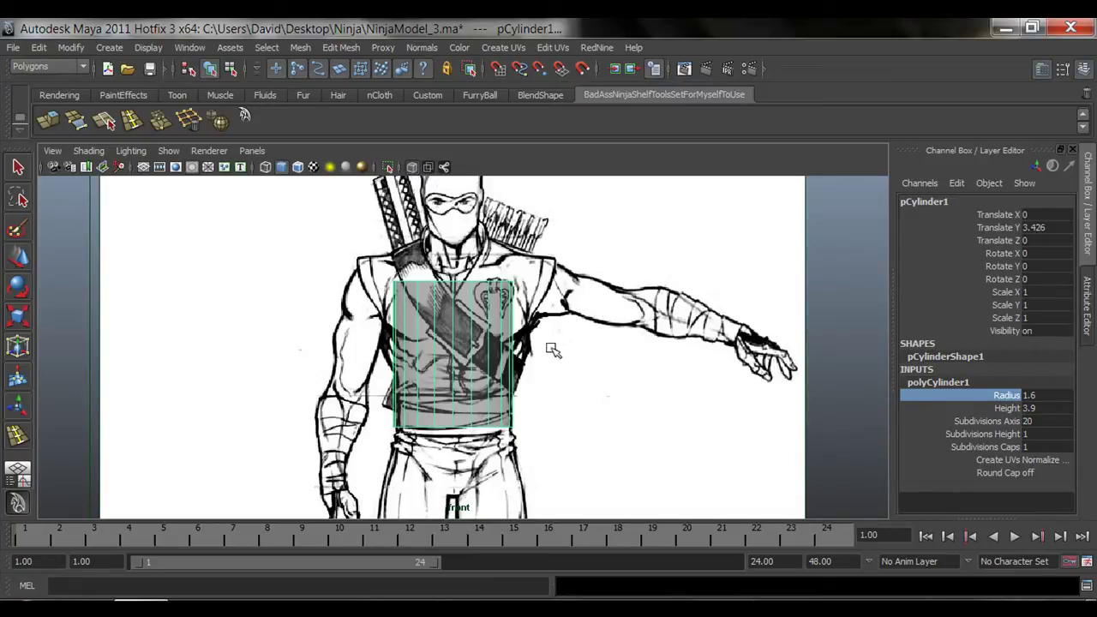
left_click(412, 168)
left_click(412, 169)
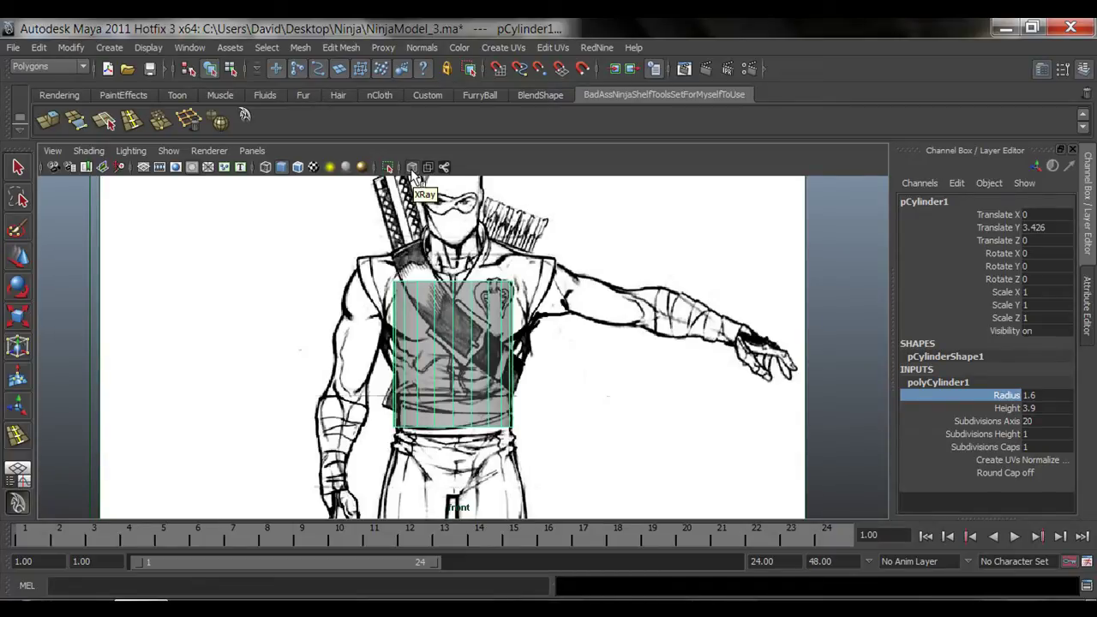
middle_click_drag(431, 376, 402, 395, "alt")
right_click_drag(408, 374, 455, 360, "alt")
middle_click_drag(457, 361, 471, 342, "alt")
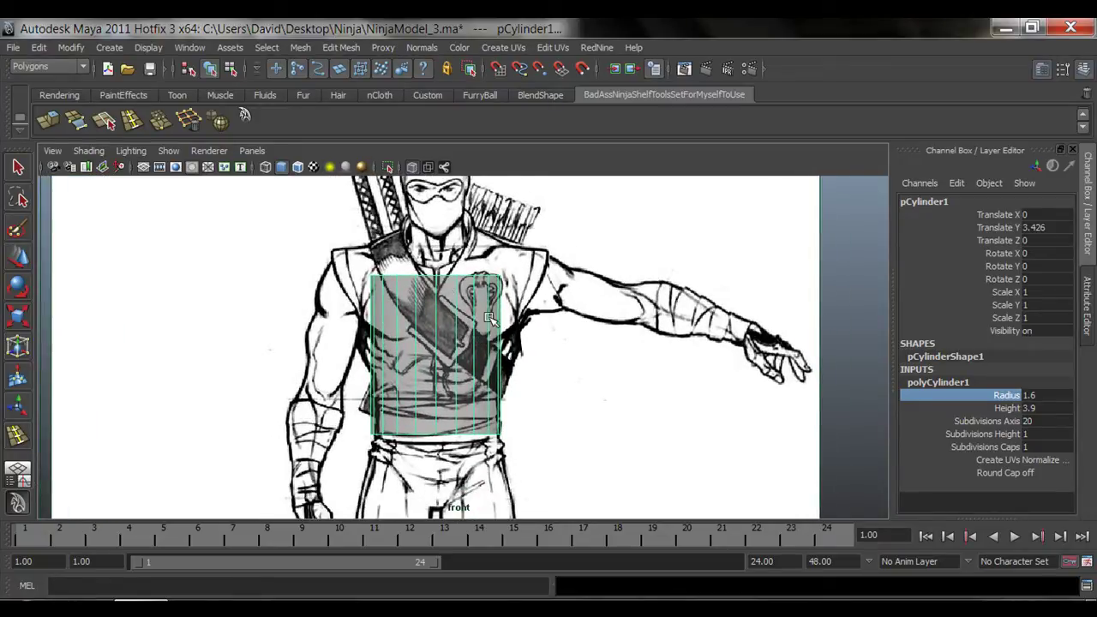
- Frame the cylinder between the reference planes in the perspective view
key("space")
key("space")
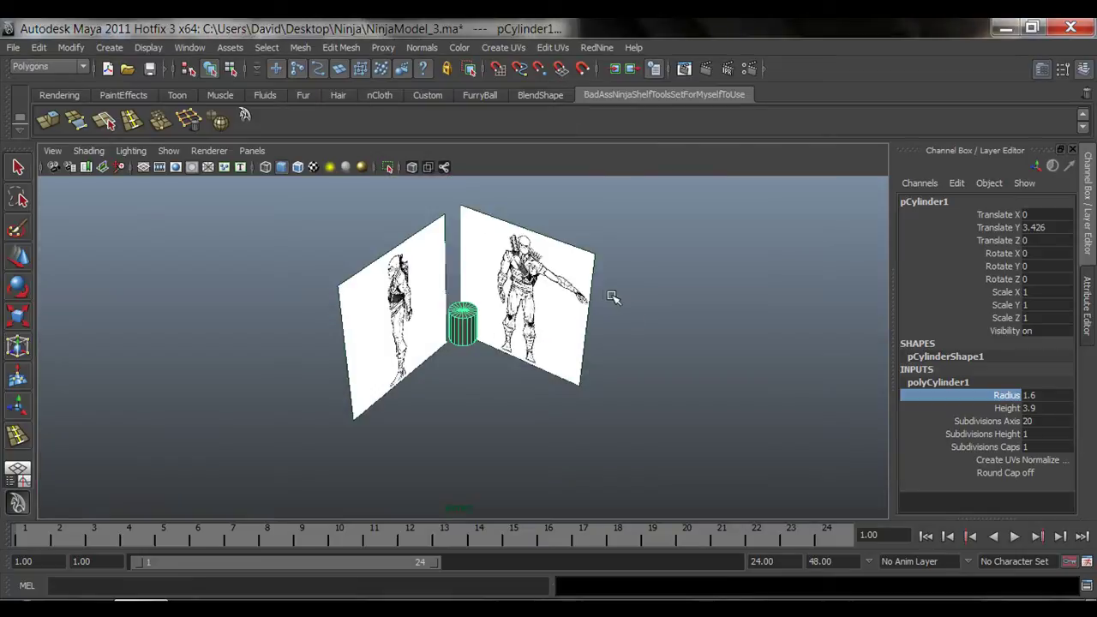
right_click_drag(376, 339, 613, 330, "alt")
mouse_move(518, 365)
left_mouse_down("alt")
mouse_move(545, 342)
mouse_move(540, 352)
mouse_move(485, 348)
mouse_move(520, 356)
left_mouse_up("alt")
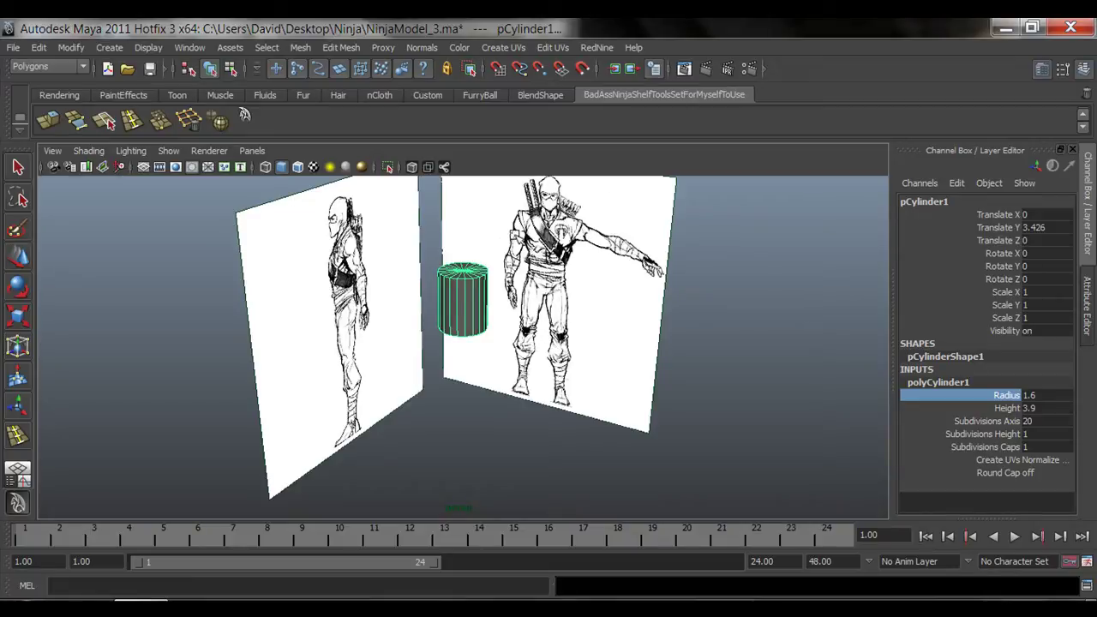
key("f")
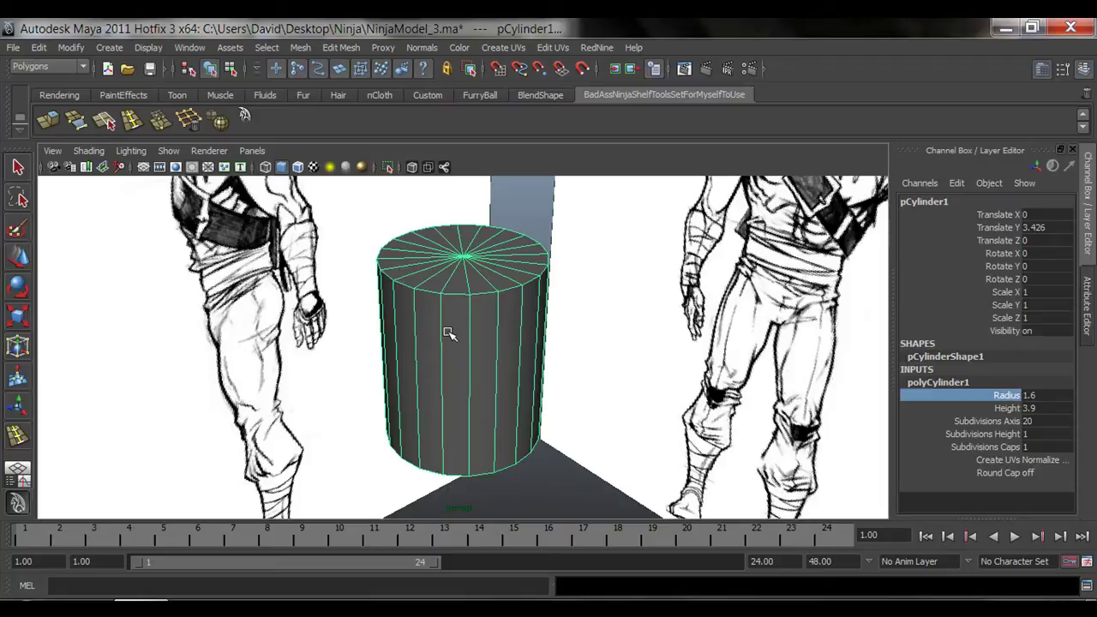
- Try selecting and moving a vertex on the cylinder's upper rim, and return to object mode
right_click_drag(449, 314, 402, 310)
left_click_drag(438, 293, 504, 294, "alt")
left_click(504, 271)
key("w")
key("ctrl+z")
left_click_drag(433, 292, 453, 301, "alt")
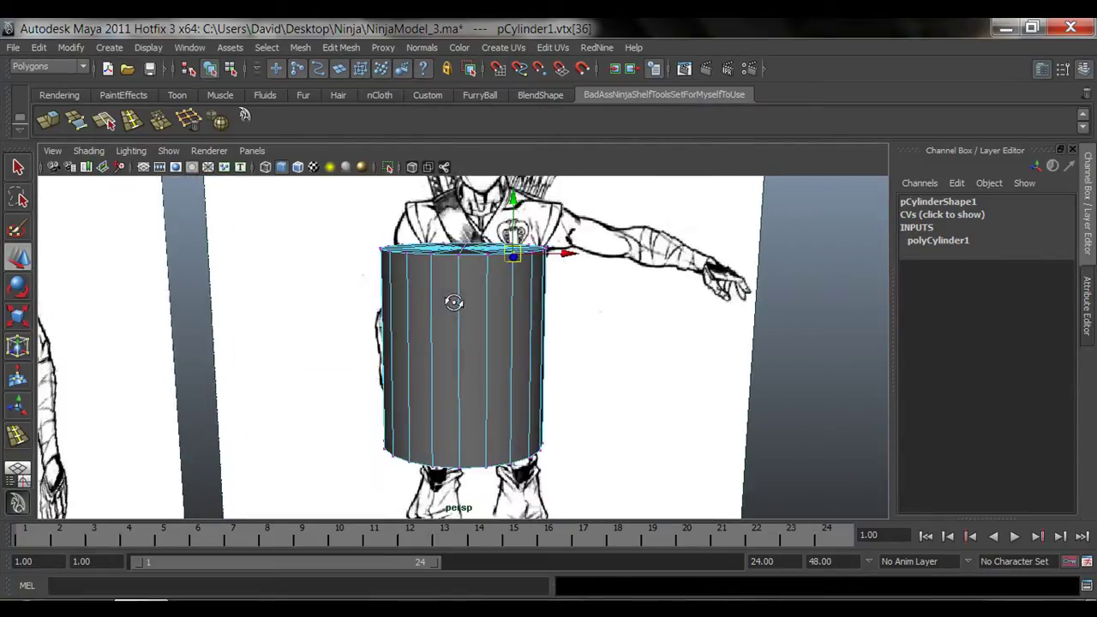
key("q")
right_click_drag(473, 308, 505, 288)
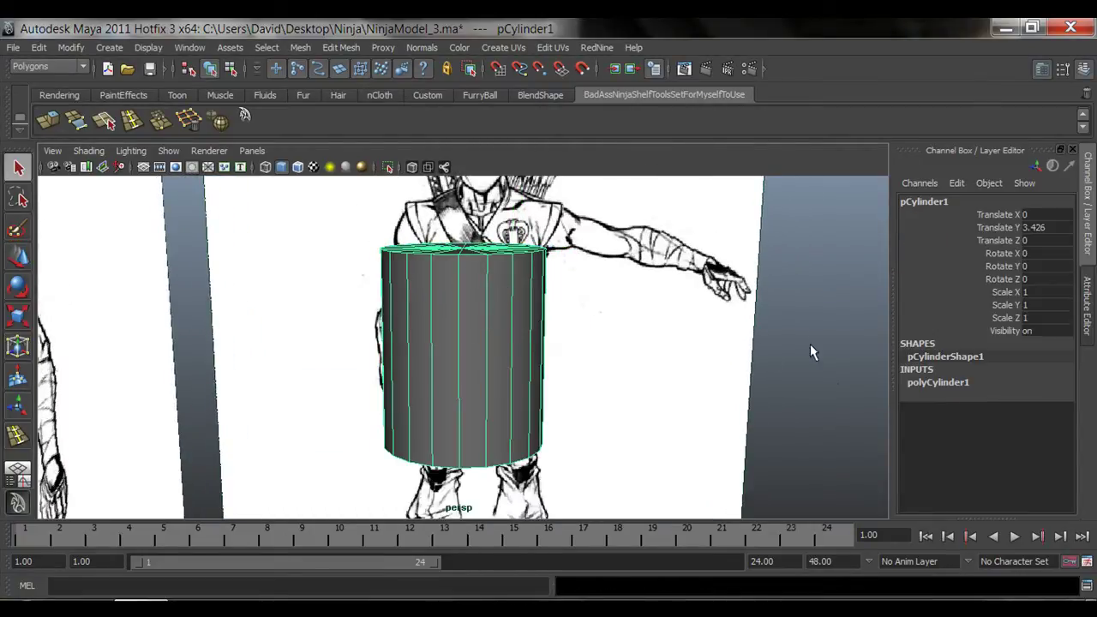
- Set the cylinder's axis subdivisions to 12
left_click(945, 383)
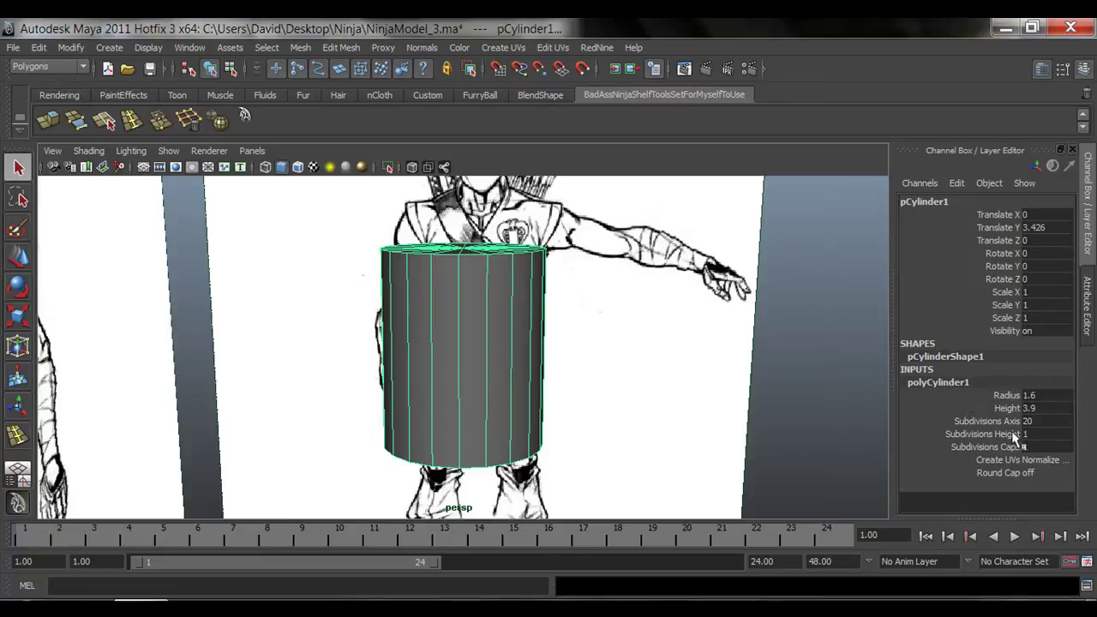
left_click(1004, 420)
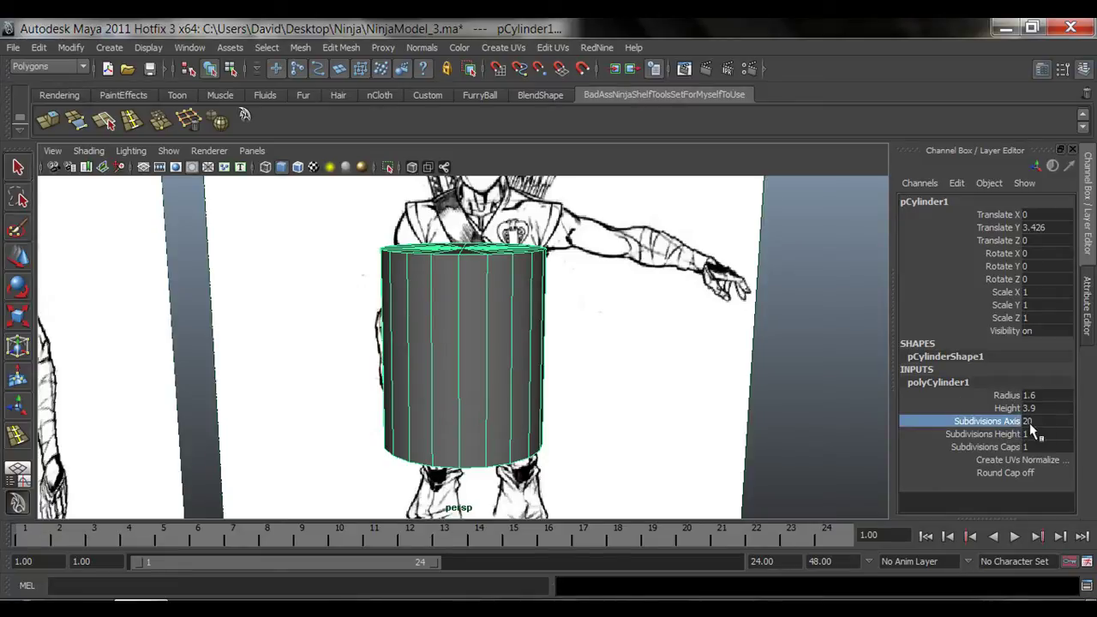
middle_click_drag(752, 352, 682, 362)
left_click_drag(667, 367, 659, 425, "alt")
middle_click_drag(659, 427, 634, 424)
middle_click_drag(675, 426, 674, 428)
- Examine the cylinder against the ninja's full figure in the front view
key("space")
key("space")
right_click_drag(662, 378, 331, 369, "alt")
right_click_drag(676, 407, 524, 403, "alt")
middle_click_drag(524, 403, 484, 388, "alt")
right_click_drag(486, 391, 403, 403, "alt")
middle_click_drag(581, 467, 604, 426, "alt")
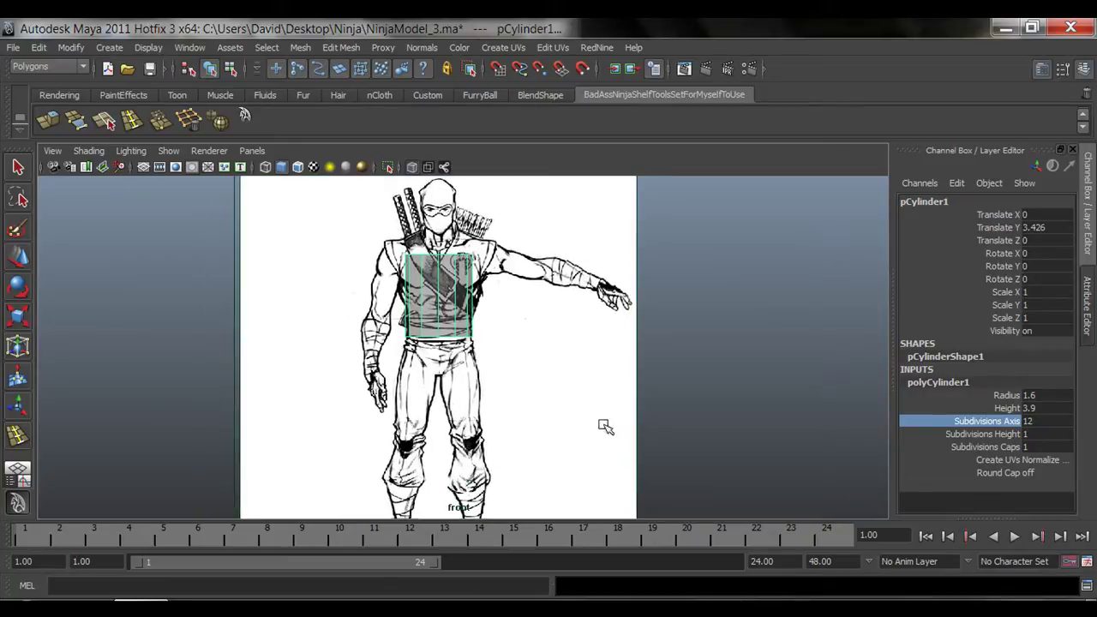
right_click_drag(605, 426, 501, 411, "alt")
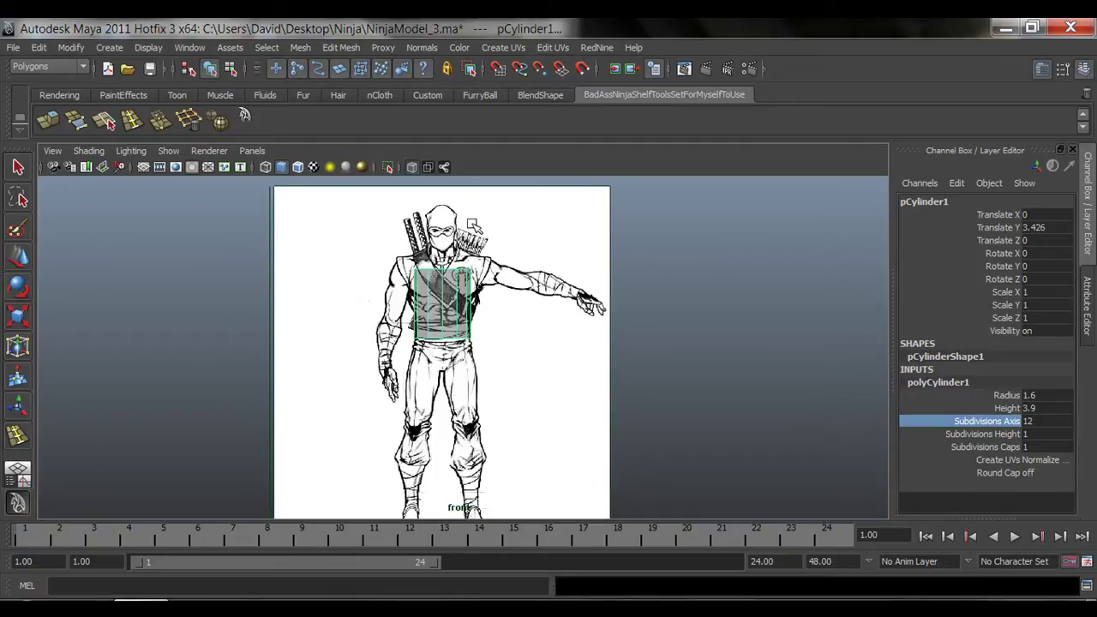
- Try moving the cylinder sideways away from the ninja's torso and undo the move
right_click_drag(451, 310, 518, 289)
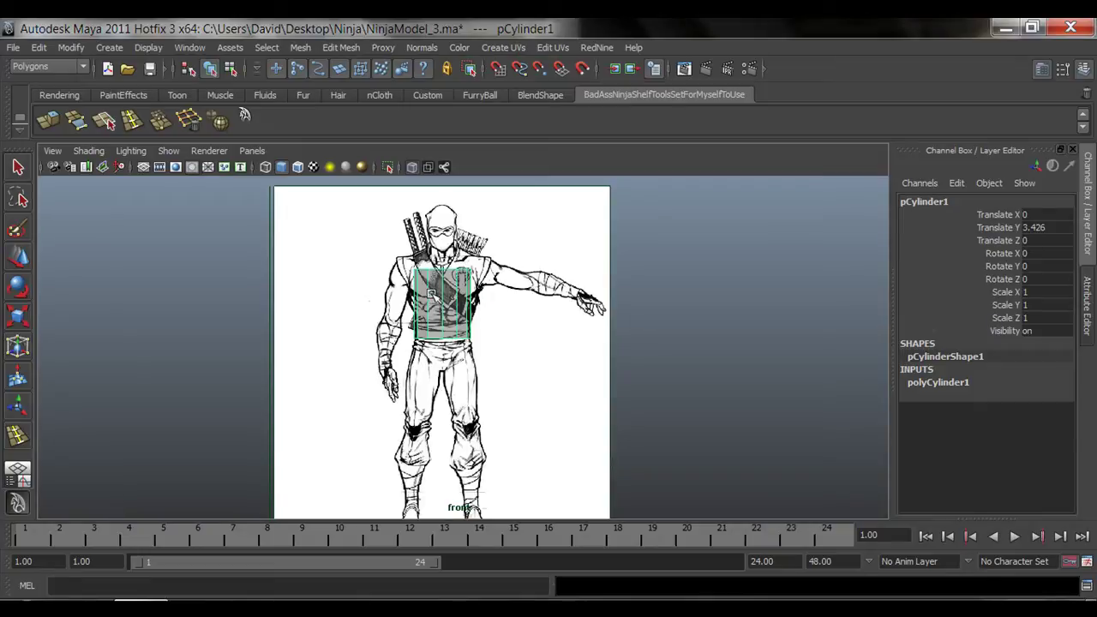
key("w")
left_click_drag(460, 315, 502, 314)
key("ctrl+z")
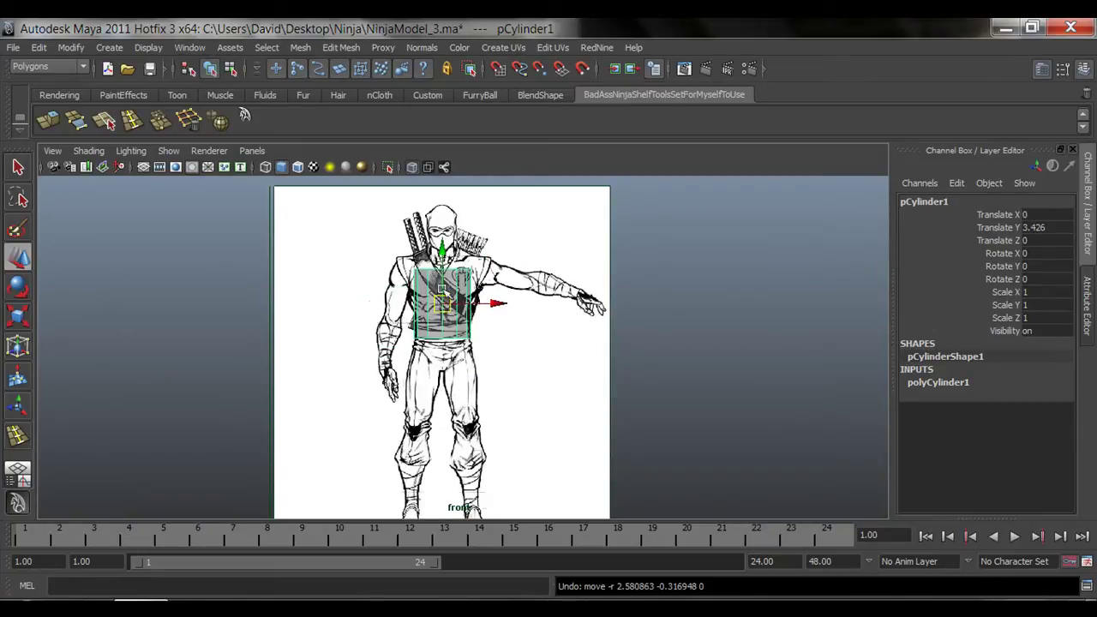
- Turn on the grid in the front view and lower the cylinder to the grid origin, at about Translate Y 0.005
left_click(144, 169)
middle_click_drag(476, 283, 471, 316, "alt")
right_click_drag(471, 316, 508, 272, "alt")
middle_click_drag(508, 272, 506, 372, "alt")
right_click_drag(507, 372, 429, 229, "alt")
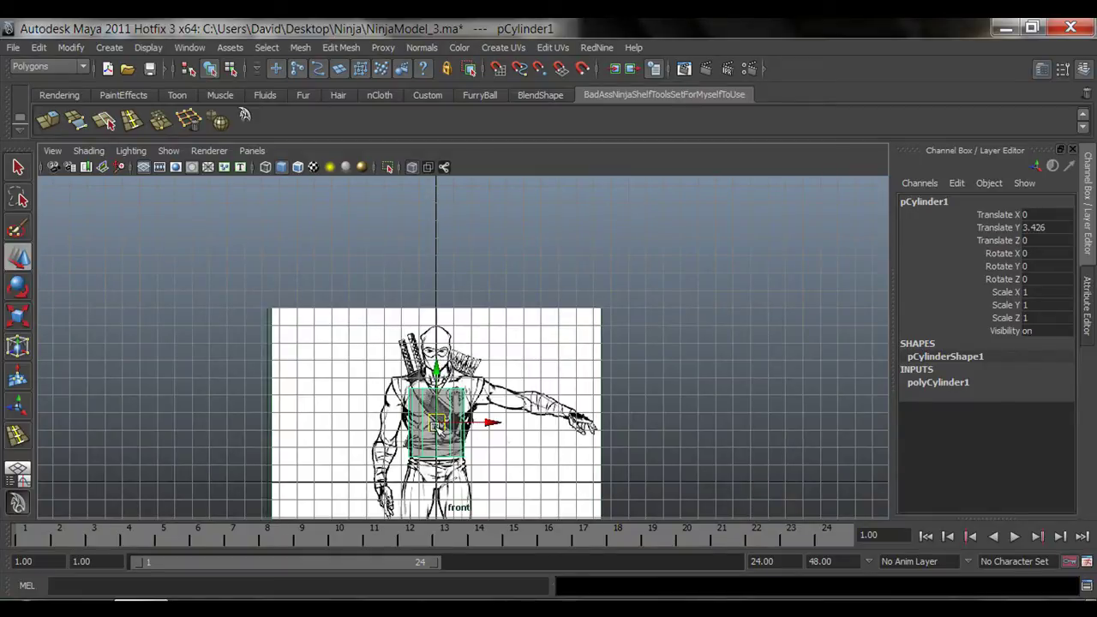
left_click_drag(437, 375, 438, 435)
middle_click_drag(460, 403, 484, 309, "alt")
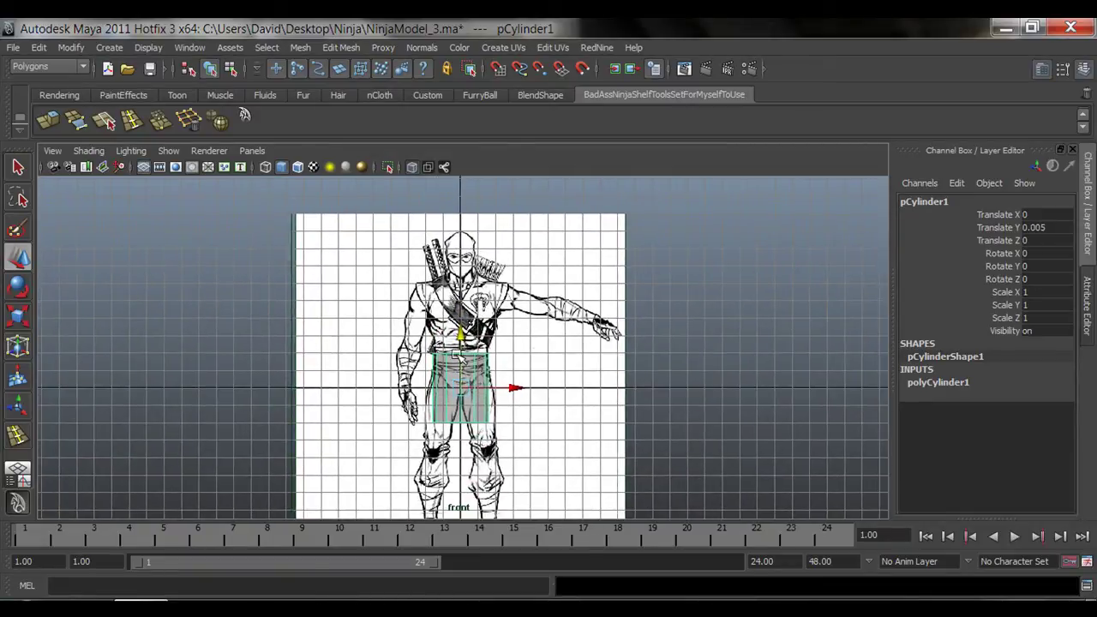
- Raise the cylinder over the ninja's torso to about Translate Y 3.241 and hide the front view's grid
left_click_drag(463, 361, 462, 304)
left_click(140, 166)
right_click_drag(225, 315, 583, 315, "alt")
- Try different axis subdivision counts on the cylinder, such as 3 and 25, in the perspective view
left_click(957, 388)
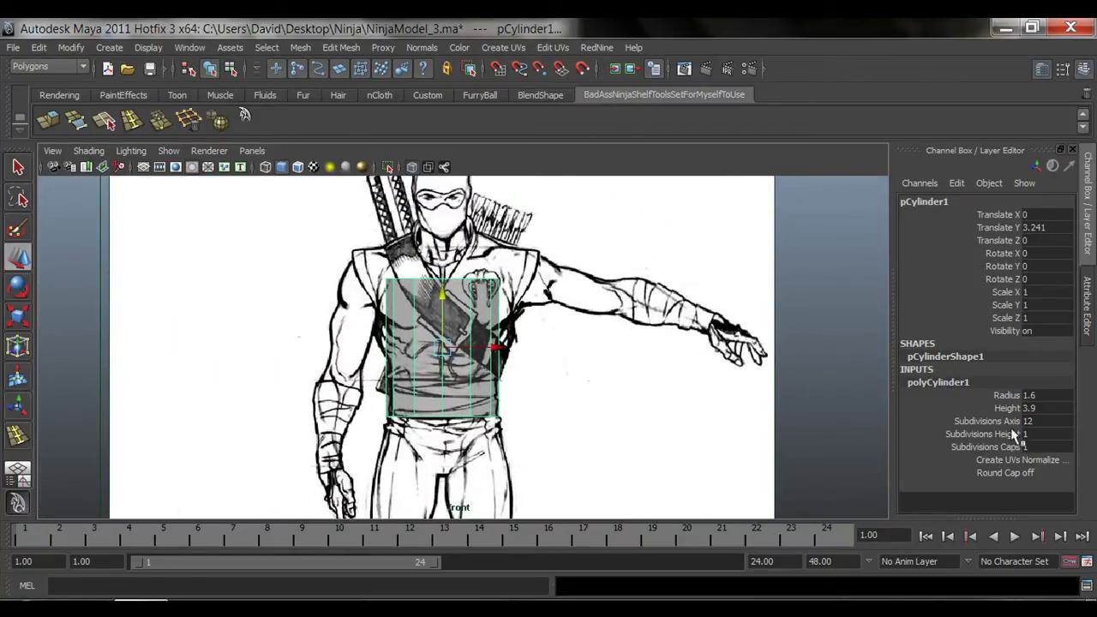
left_click(987, 421)
mouse_move(707, 384)
middle_mouse_down()
mouse_move(669, 379)
mouse_move(781, 394)
mouse_move(708, 399)
middle_mouse_up()
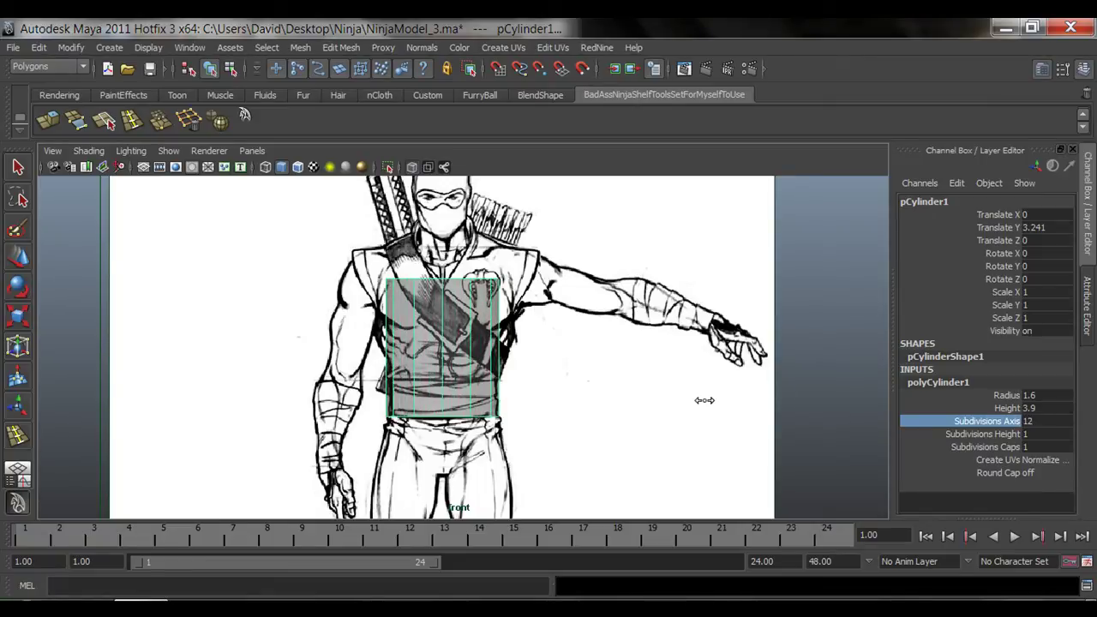
key("space")
key("space")
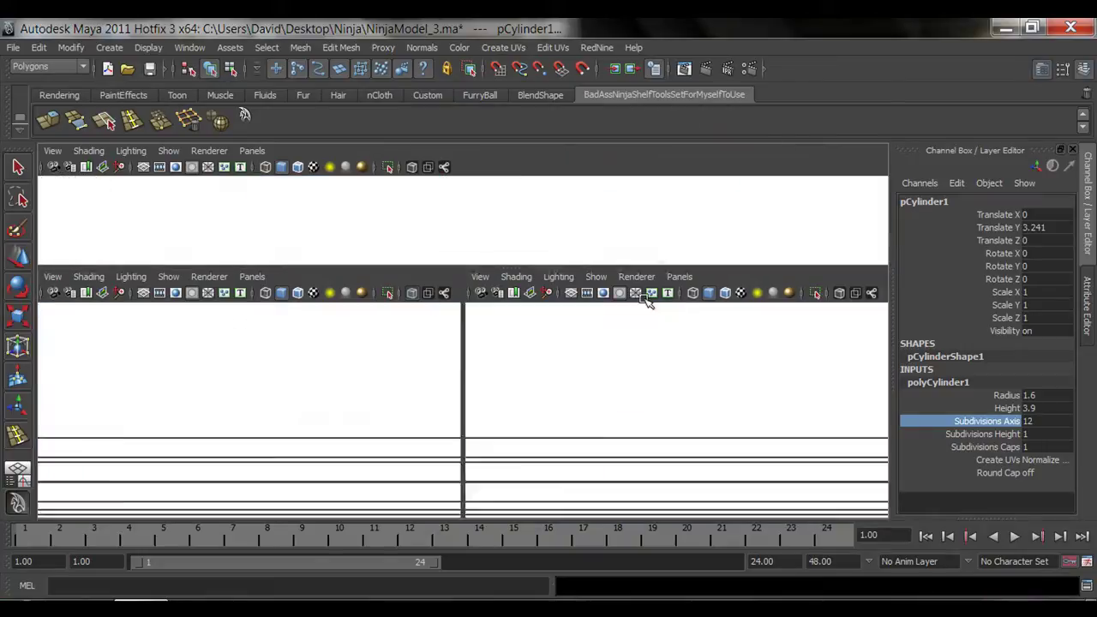
middle_click_drag(681, 392, 609, 398)
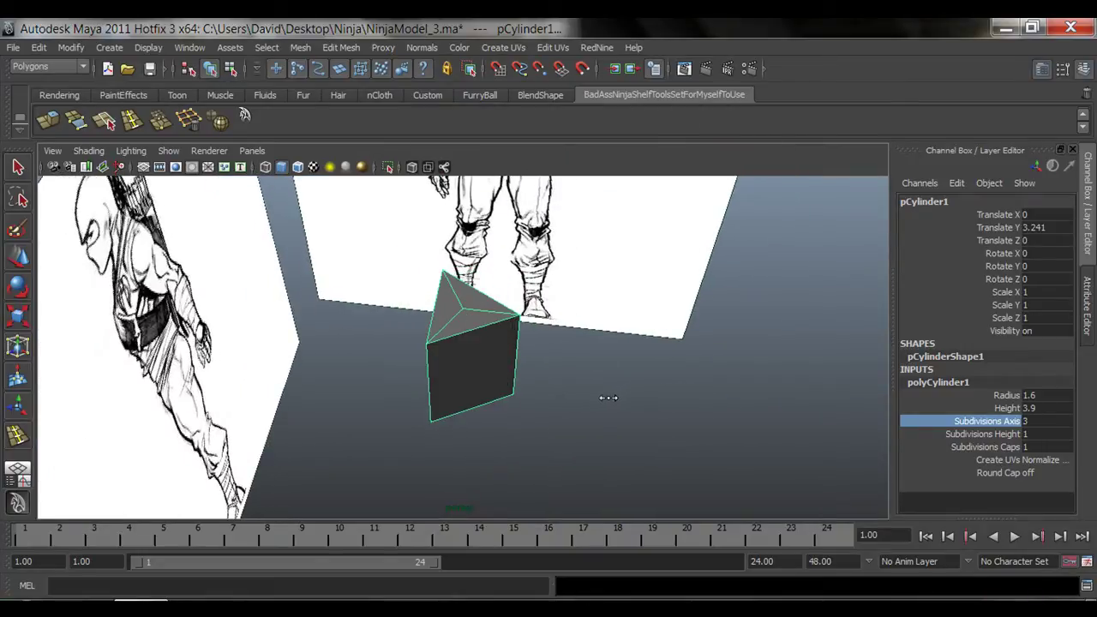
left_click_drag(613, 401, 590, 390, "alt")
middle_click_drag(612, 460, 778, 459)
left_click_drag(764, 465, 517, 399, "alt")
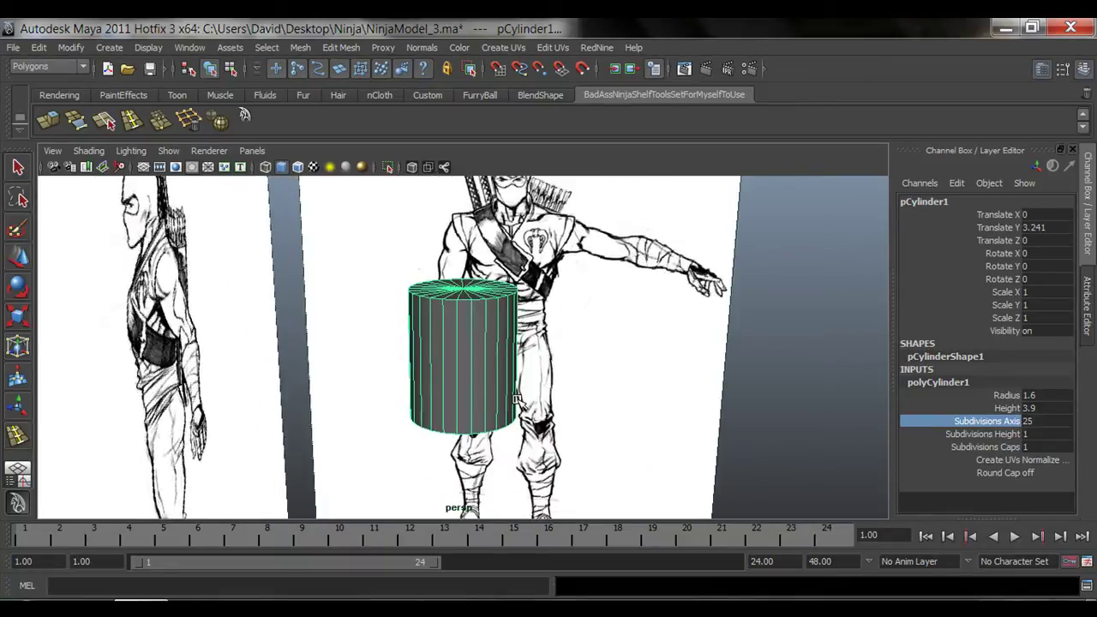
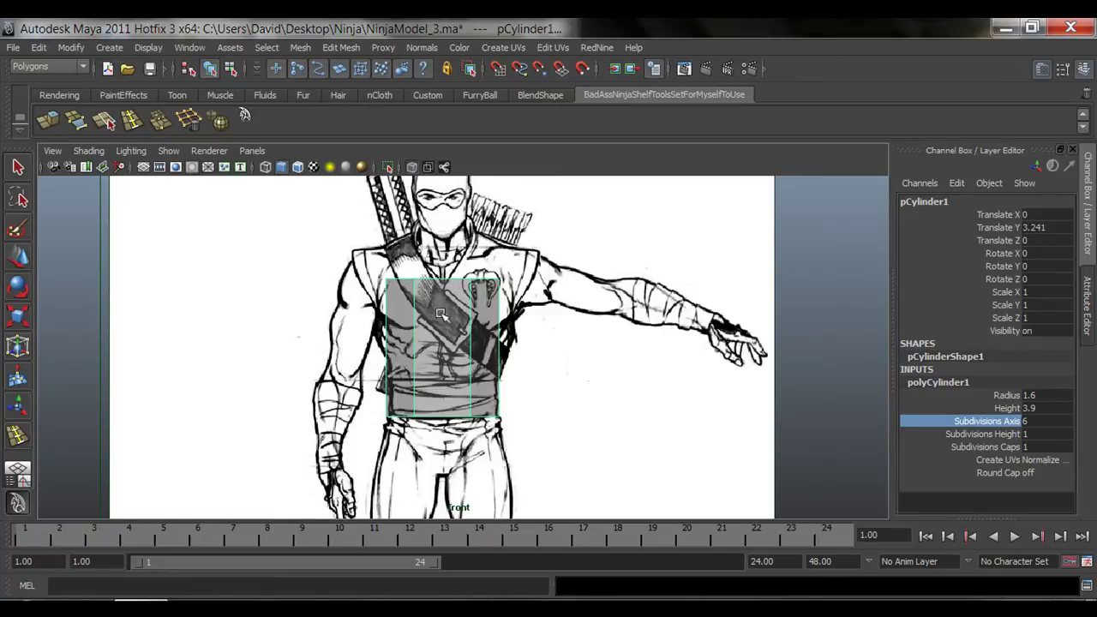
- Show the grid in the front view and set the cylinder's axis subdivisions to 12
left_click(143, 168)
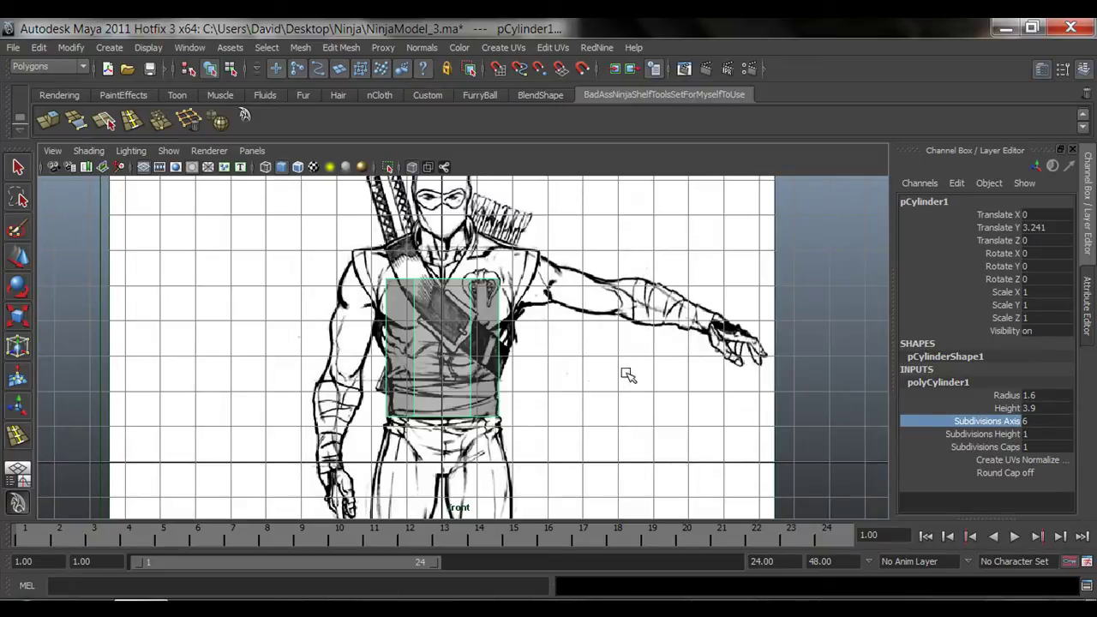
middle_click_drag(628, 373, 640, 375)
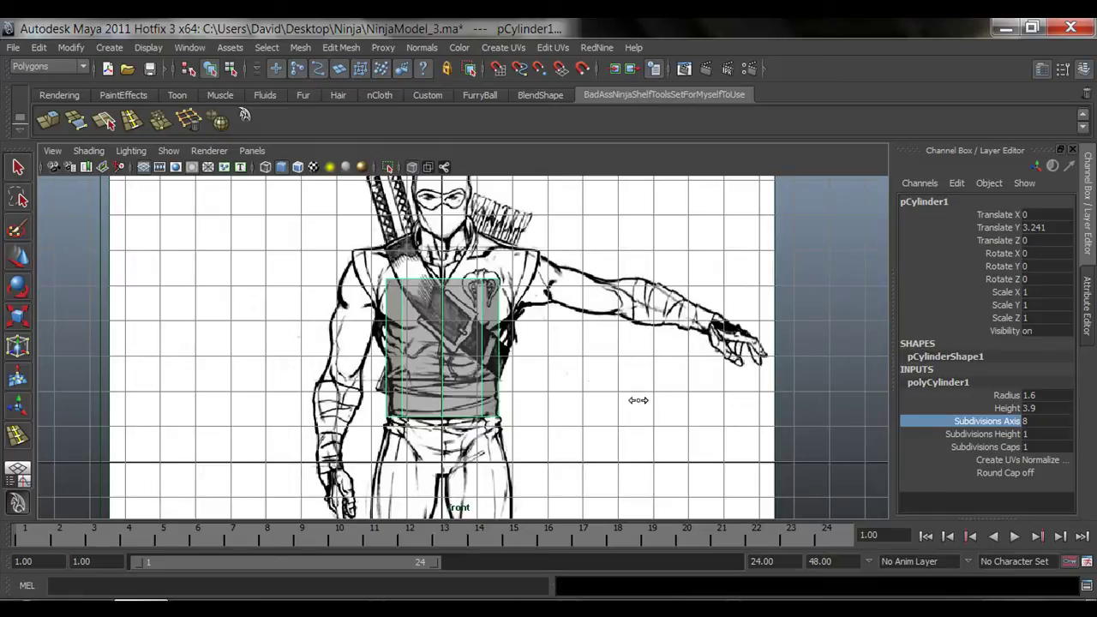
middle_click_drag(639, 400, 667, 402)
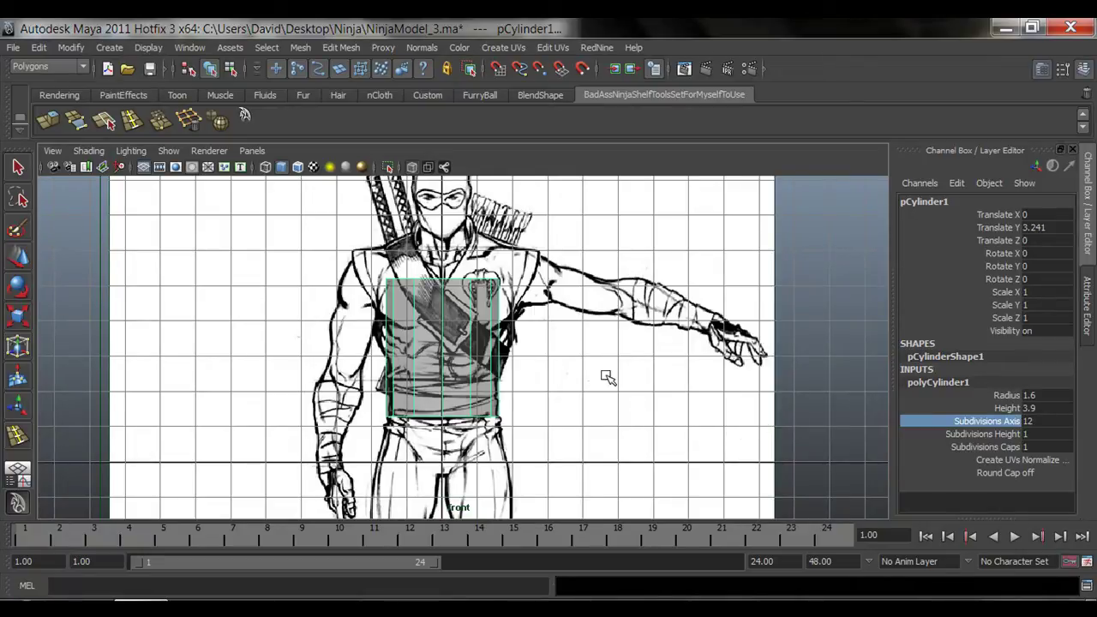
- Resize the perspective pane in the multi-view layout and hide the grid in the front view
key("space")
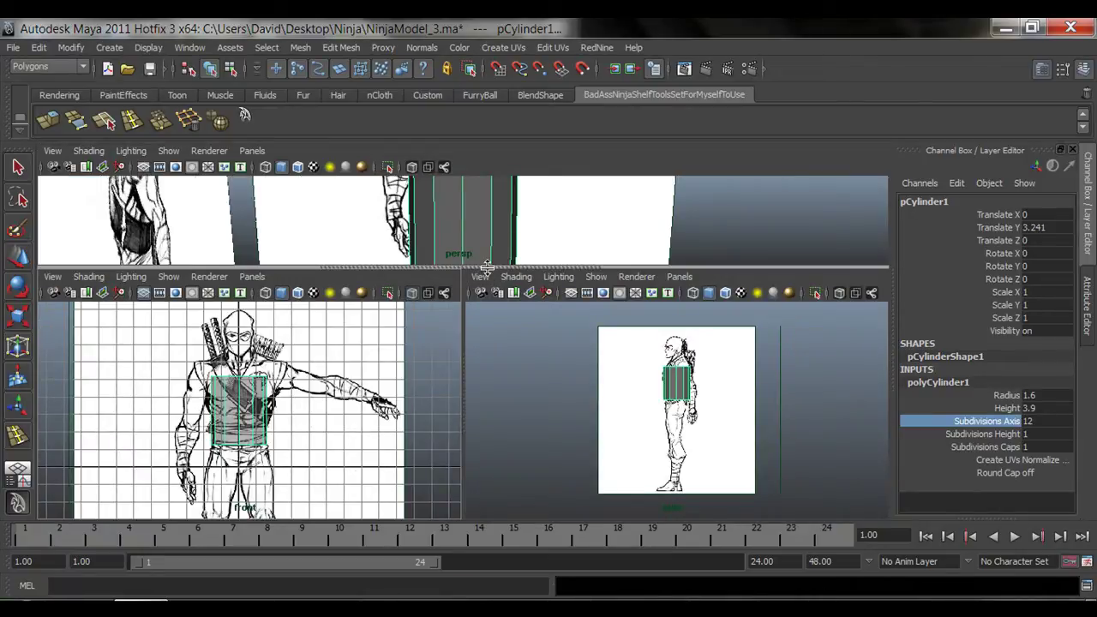
mouse_move(486, 268)
left_mouse_down()
mouse_move(488, 365)
mouse_move(497, 237)
mouse_move(489, 259)
left_mouse_up()
key("space")
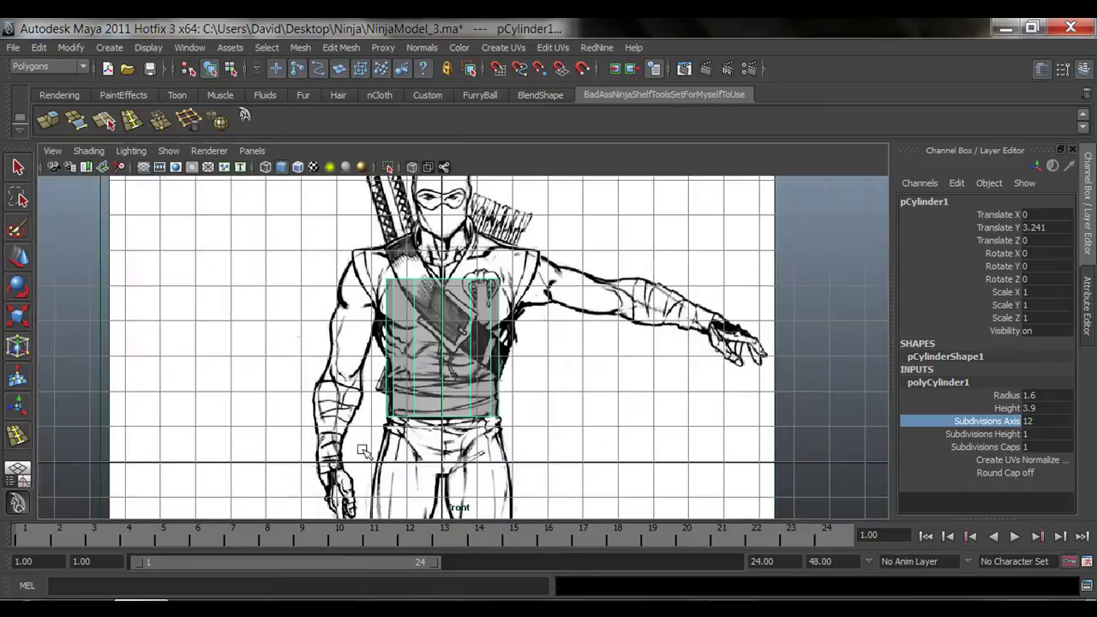
left_click(159, 168)
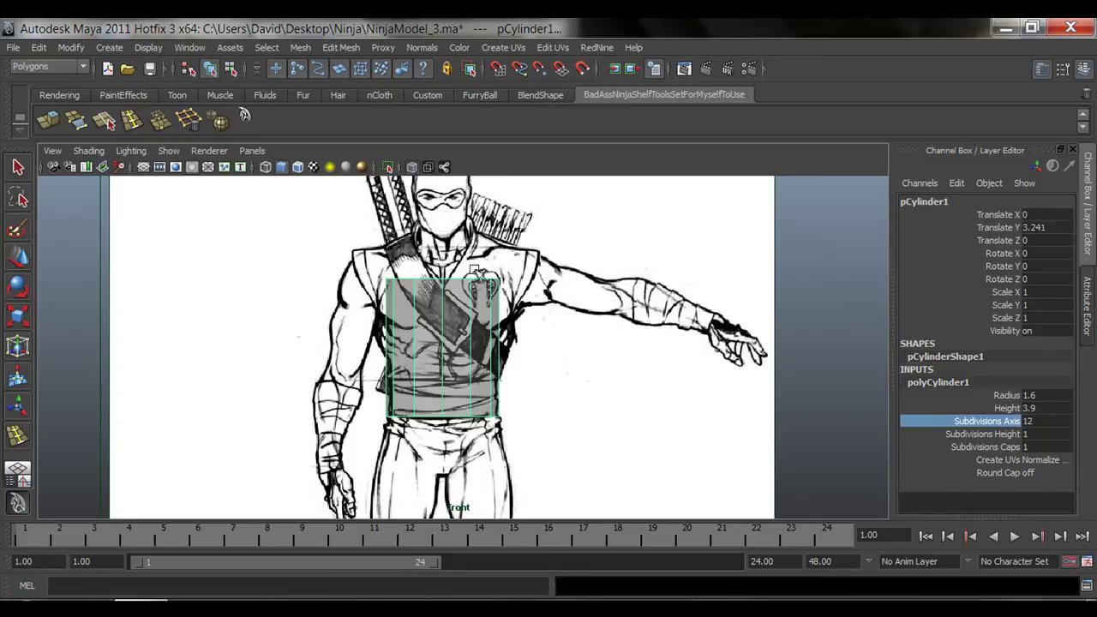
- Raise the cylinder's top vertices to the ninja's shoulder line and its bottom vertices slightly at the waist in the front view
right_click_drag(471, 302, 416, 305)
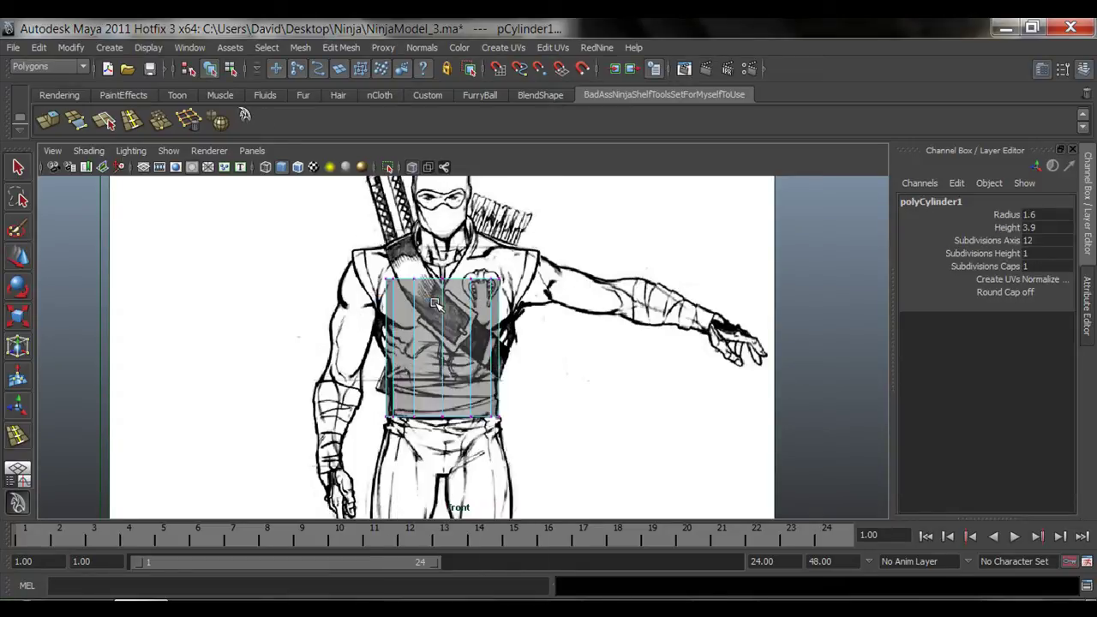
left_click_drag(370, 257, 544, 302)
key("w")
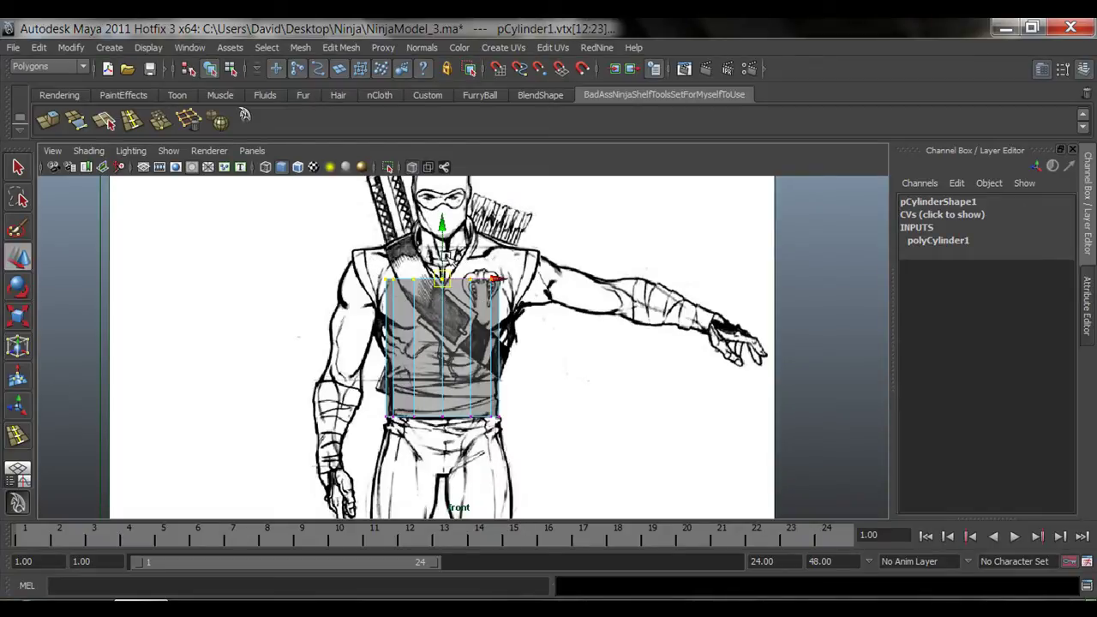
left_click_drag(442, 253, 448, 223)
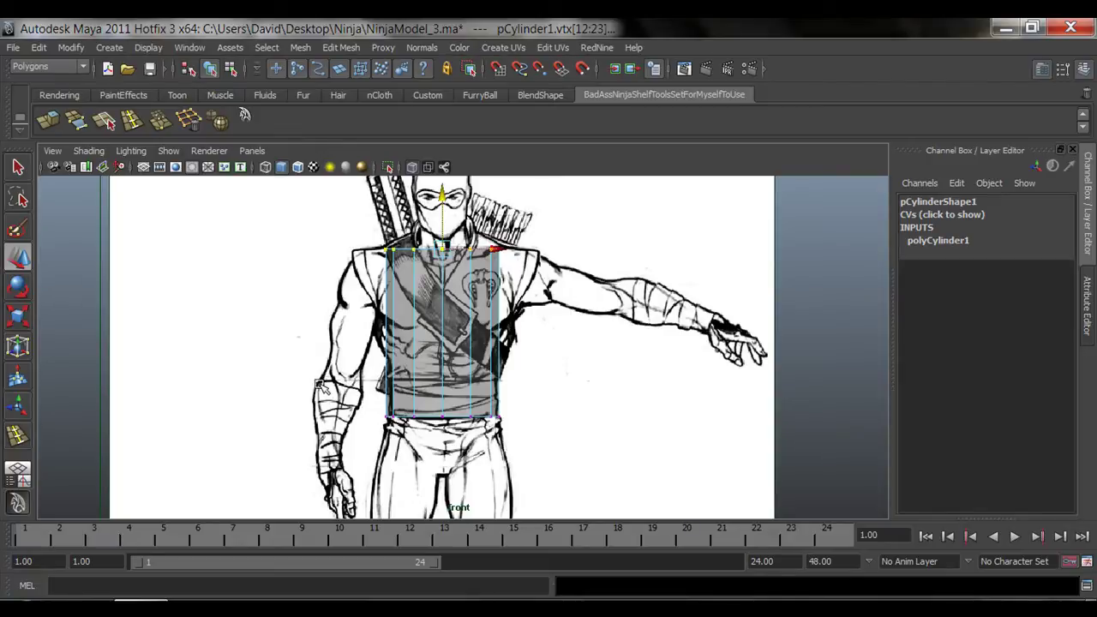
left_click_drag(327, 370, 548, 446)
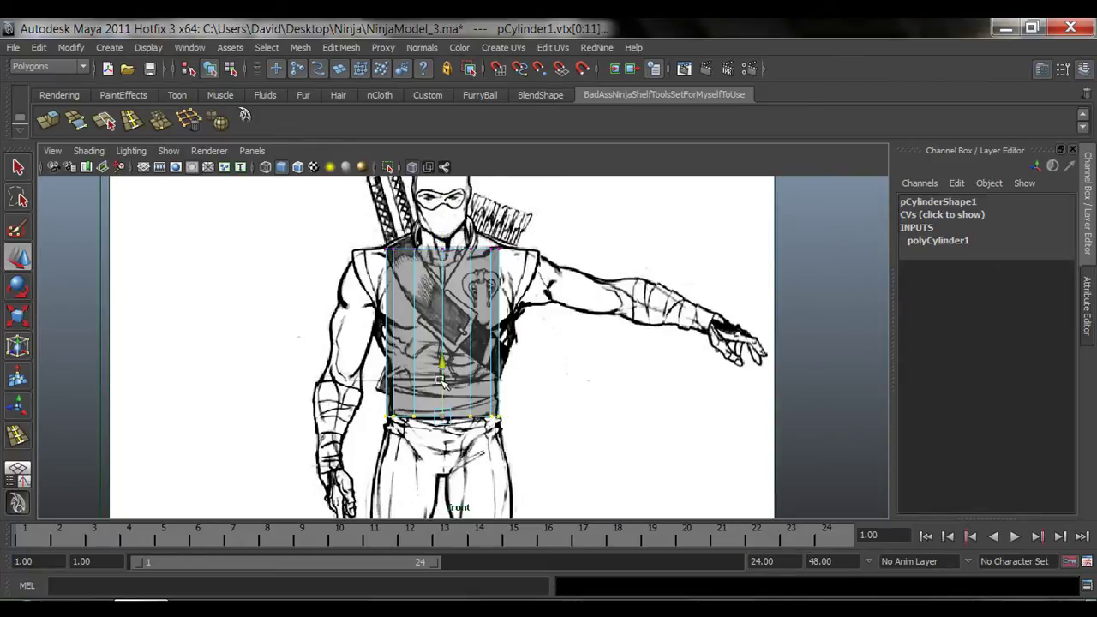
mouse_move(441, 382)
left_mouse_down()
mouse_move(445, 300)
mouse_move(438, 377)
left_mouse_up()
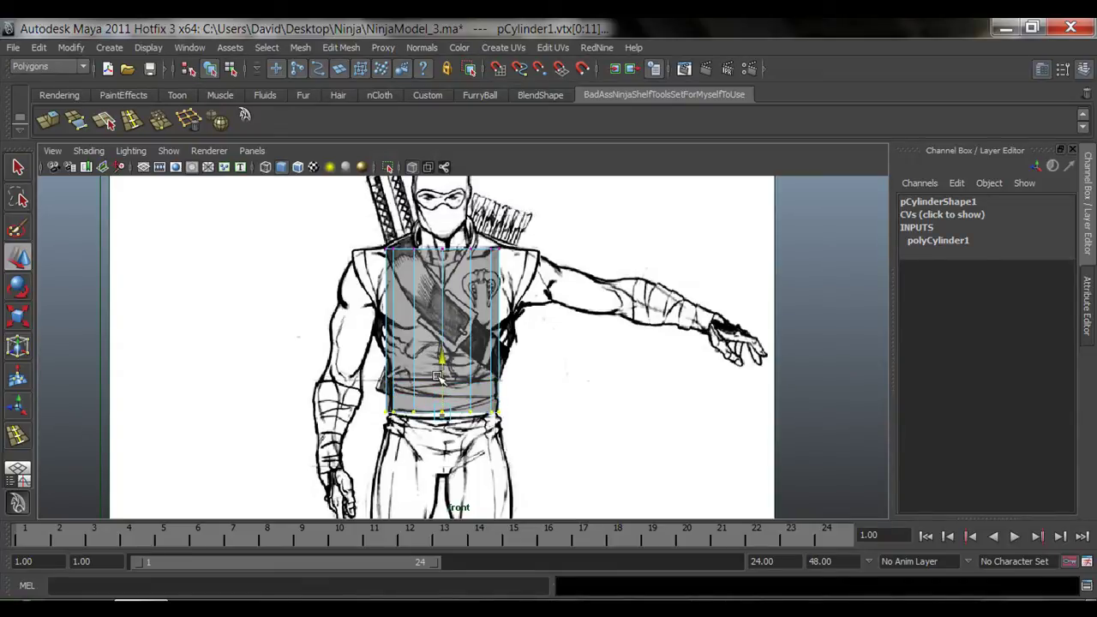
- Turn on X-ray shading in the side view so the torso drawing shows through the cylinder
key("space")
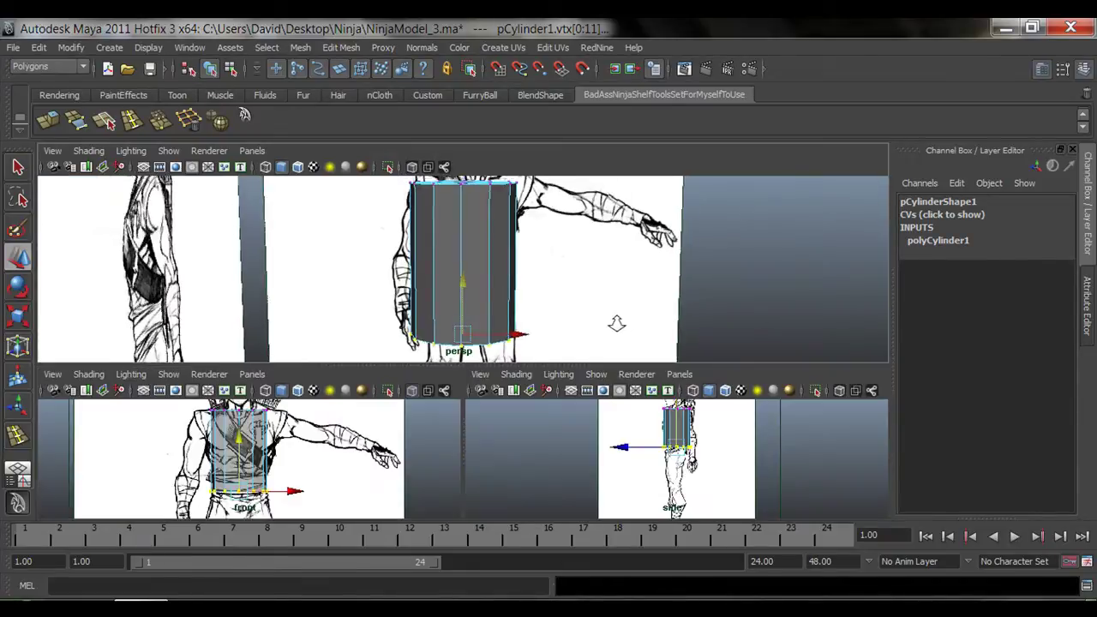
key("space")
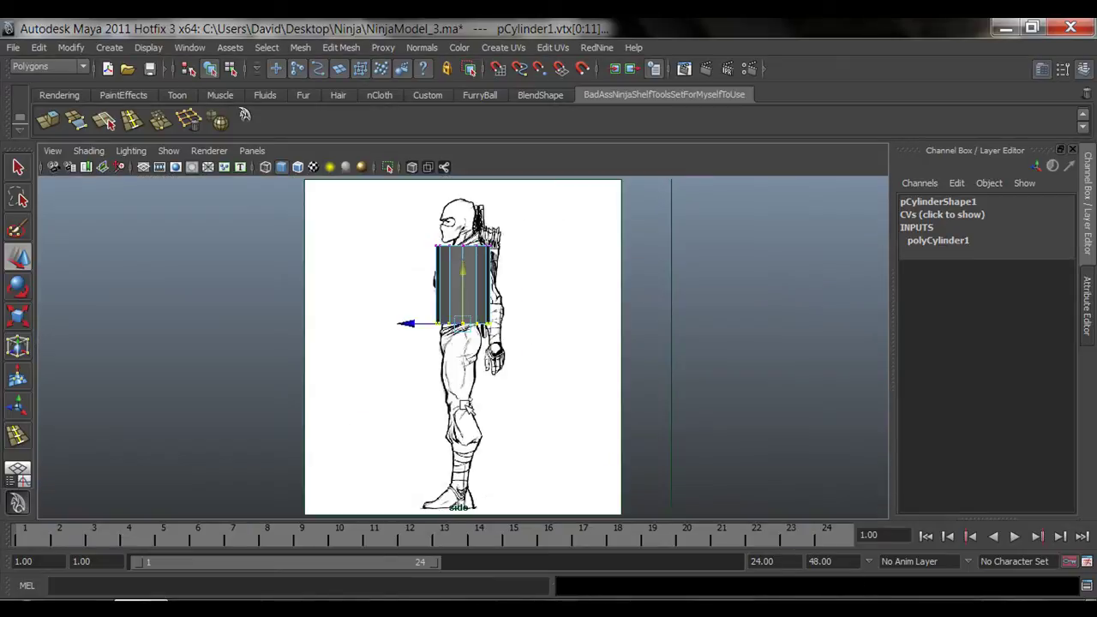
left_click(412, 168)
middle_click_drag(439, 272, 384, 325, "alt")
right_click_drag(129, 245, 360, 267, "alt")
middle_click_drag(359, 267, 493, 355, "alt")
right_click_drag(494, 355, 480, 331, "alt")
- Scale the cylinder's bottom vertices narrower in depth and shift them forward to match the ninja's waist in the side view
left_click_drag(360, 286, 573, 324)
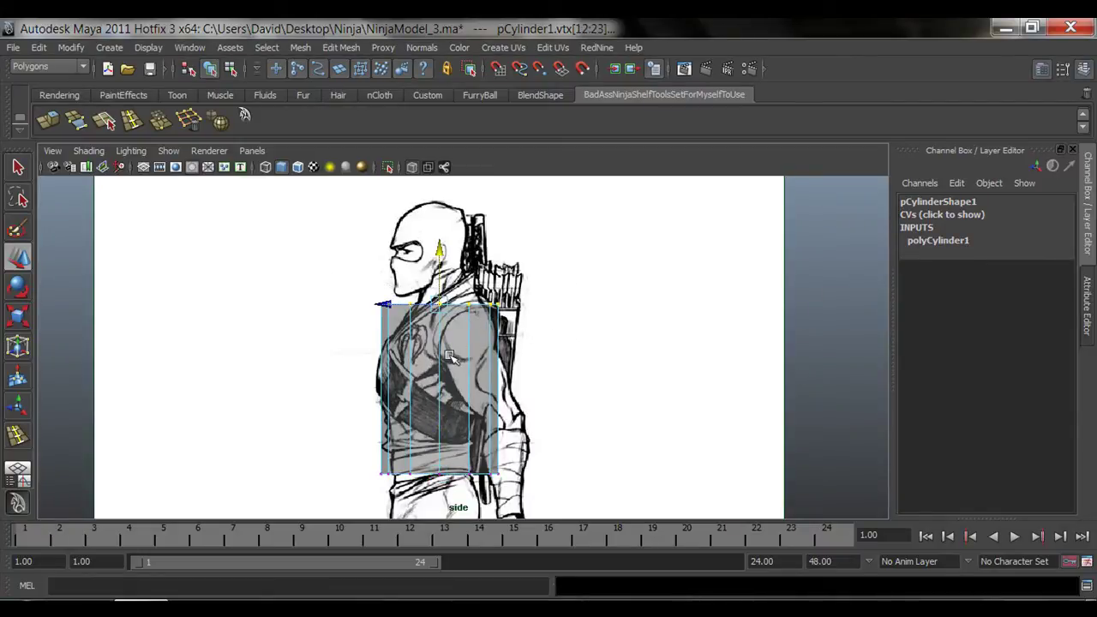
middle_click_drag(480, 412, 477, 323, "alt")
left_click_drag(325, 349, 549, 400)
middle_click_drag(402, 257, 388, 308, "alt")
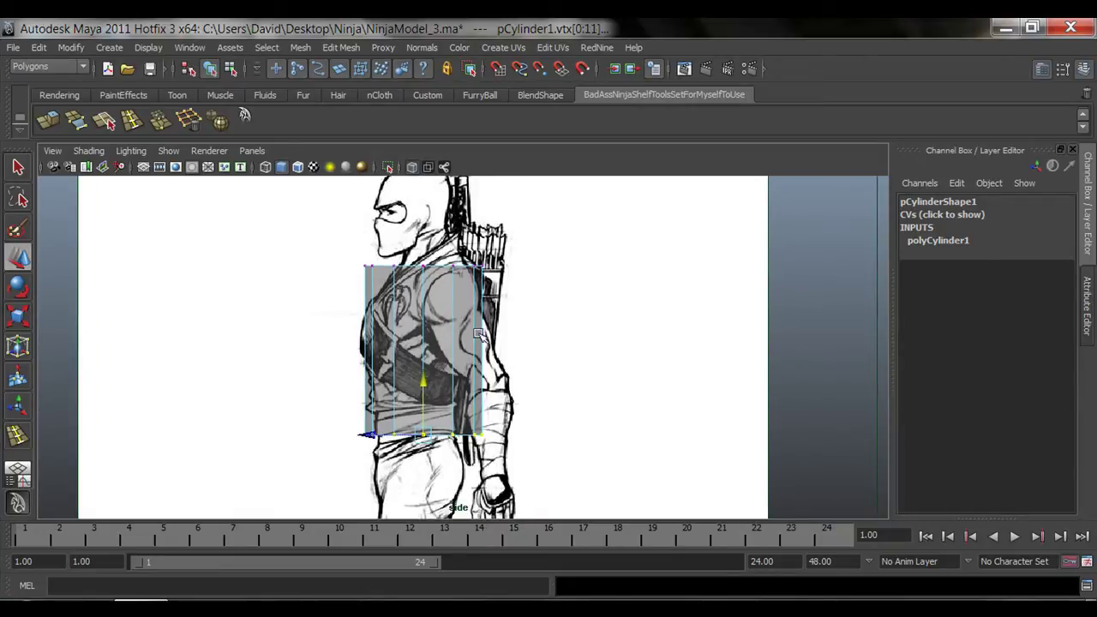
middle_click_drag(410, 276, 421, 214, "alt")
key("r")
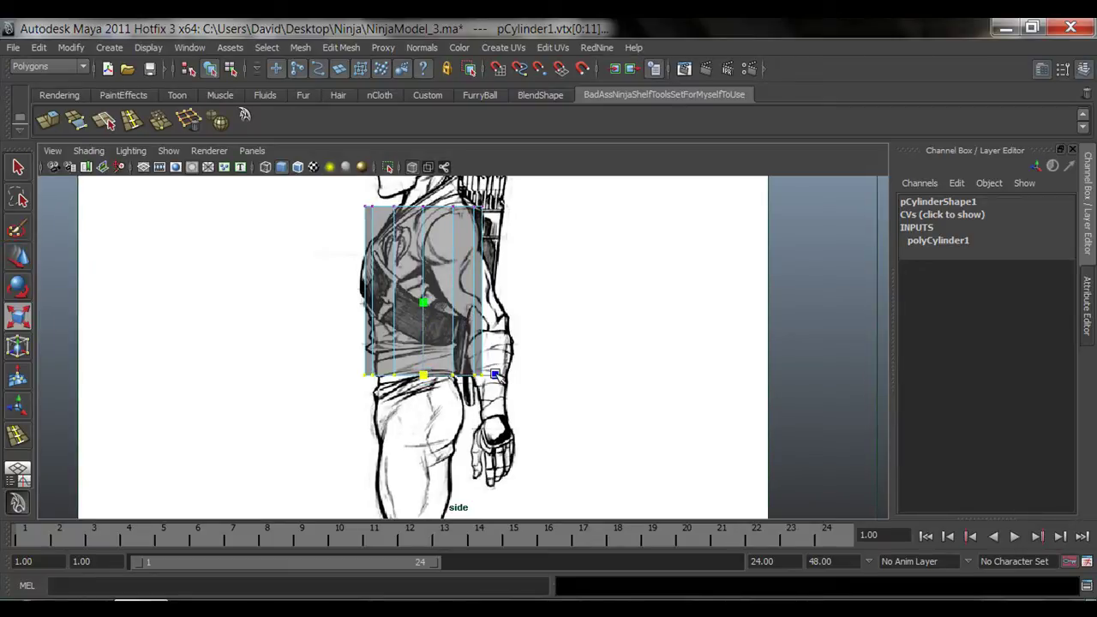
left_click_drag(495, 374, 473, 382)
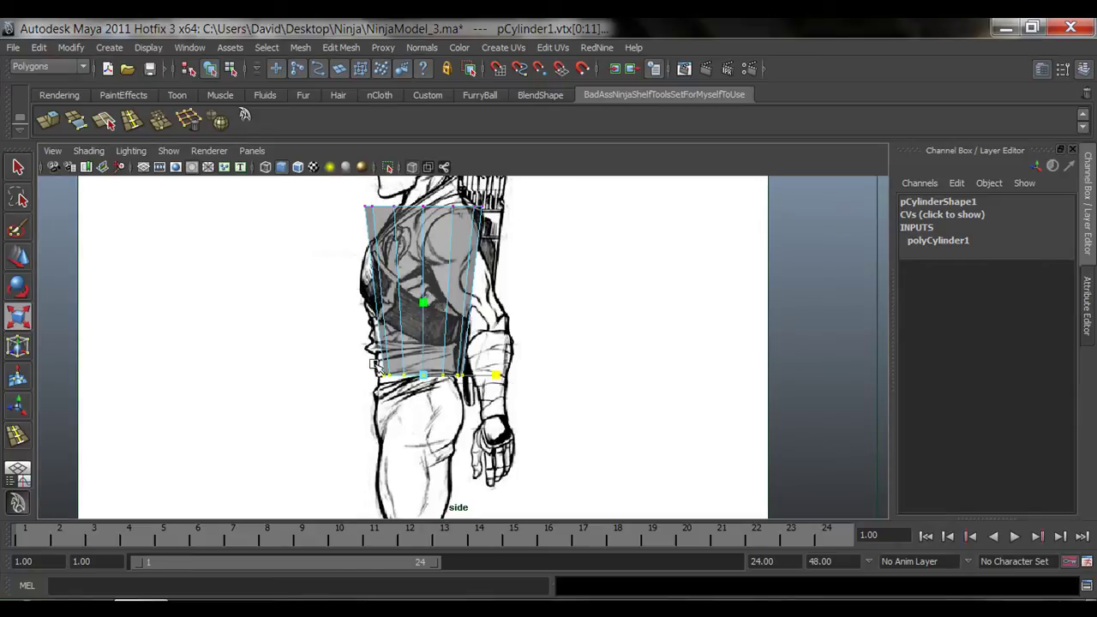
middle_click_drag(447, 311, 475, 321, "alt")
key("w")
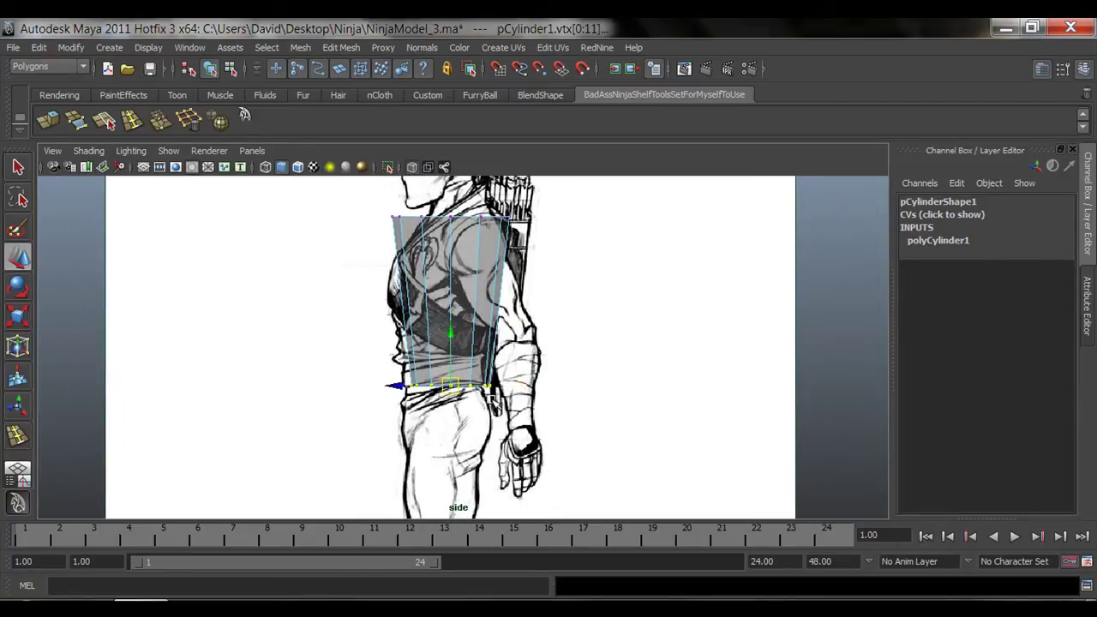
left_click_drag(412, 385, 404, 385)
- Scale the bottom vertices slightly narrower in X to fit the waist in the front view
key("space")
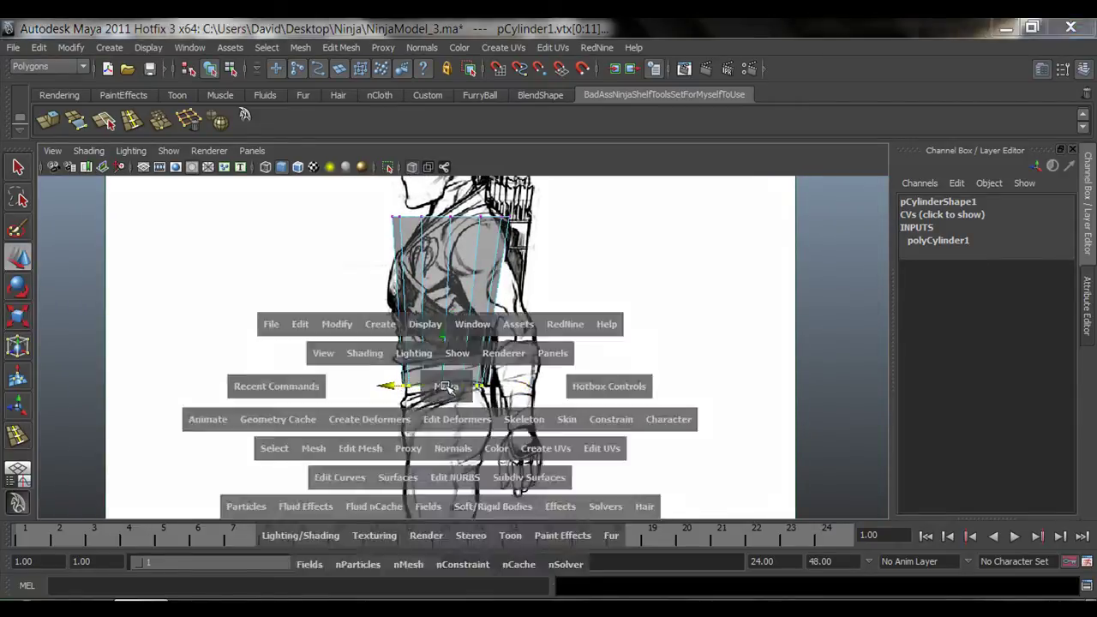
key("space")
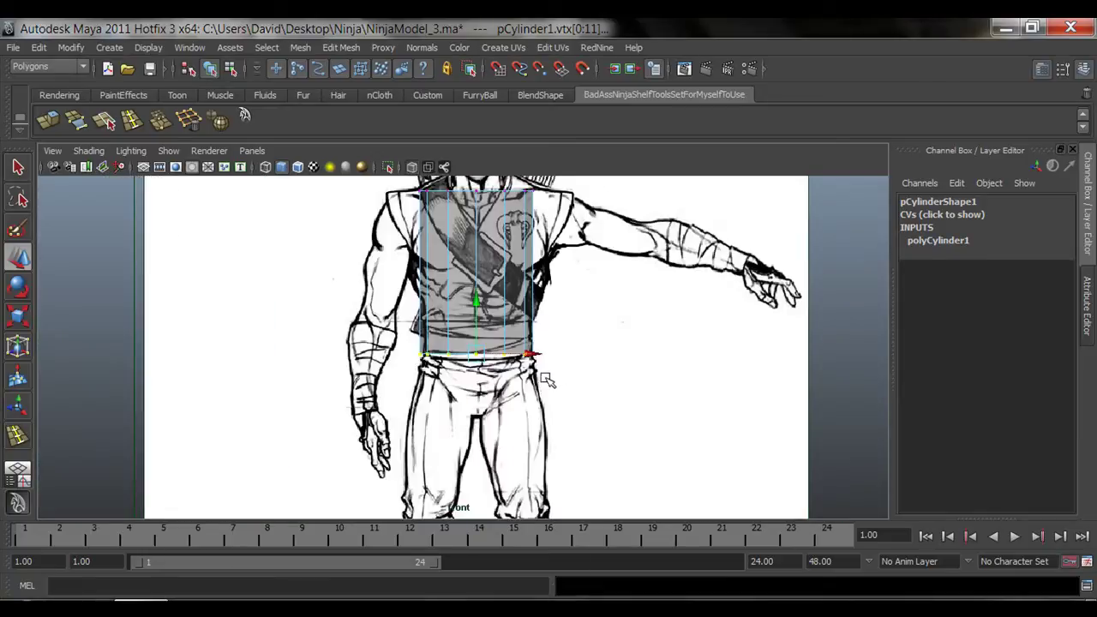
key("r")
left_click_drag(549, 354, 544, 359)
- Try moving the bottom vertices sideways off the waist and undo the move
key("w")
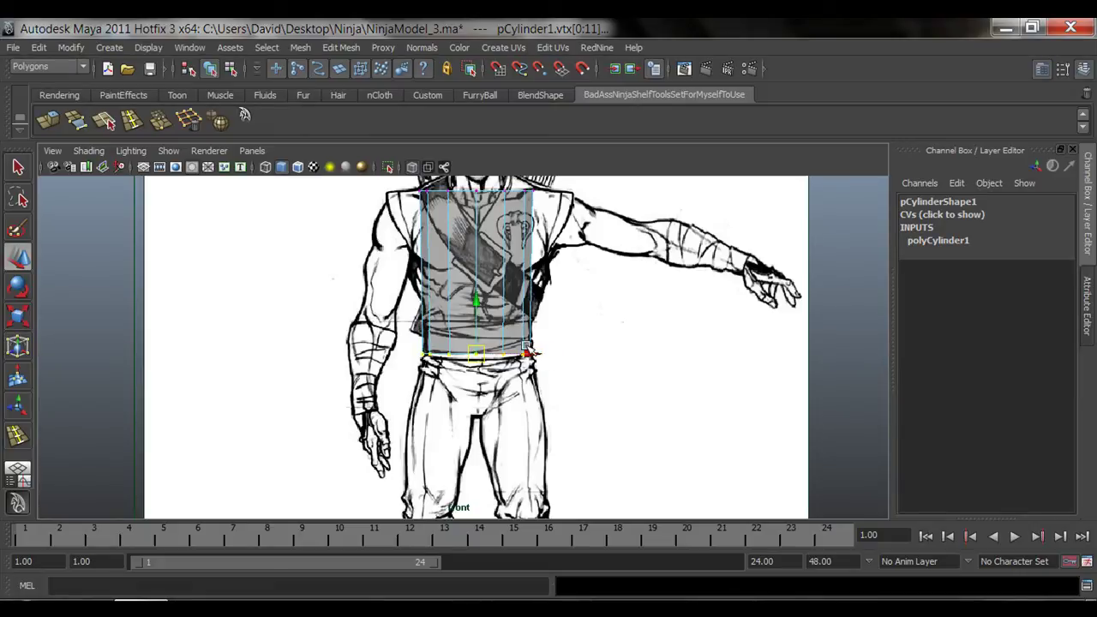
mouse_move(530, 355)
left_mouse_down()
mouse_move(520, 356)
mouse_move(544, 356)
left_mouse_up()
key("ctrl+z")
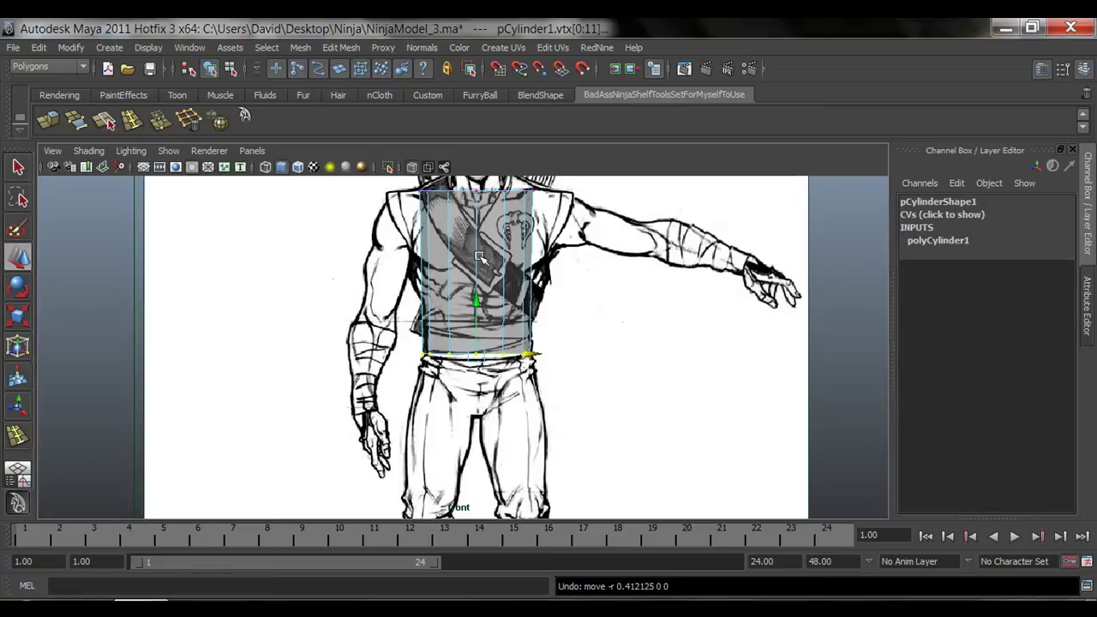
- Scale the cylinder's top vertices wider in X to match the ninja's shoulders in the front view
middle_click_drag(503, 238, 507, 291, "alt")
left_click_drag(405, 224, 585, 250)
key("r")
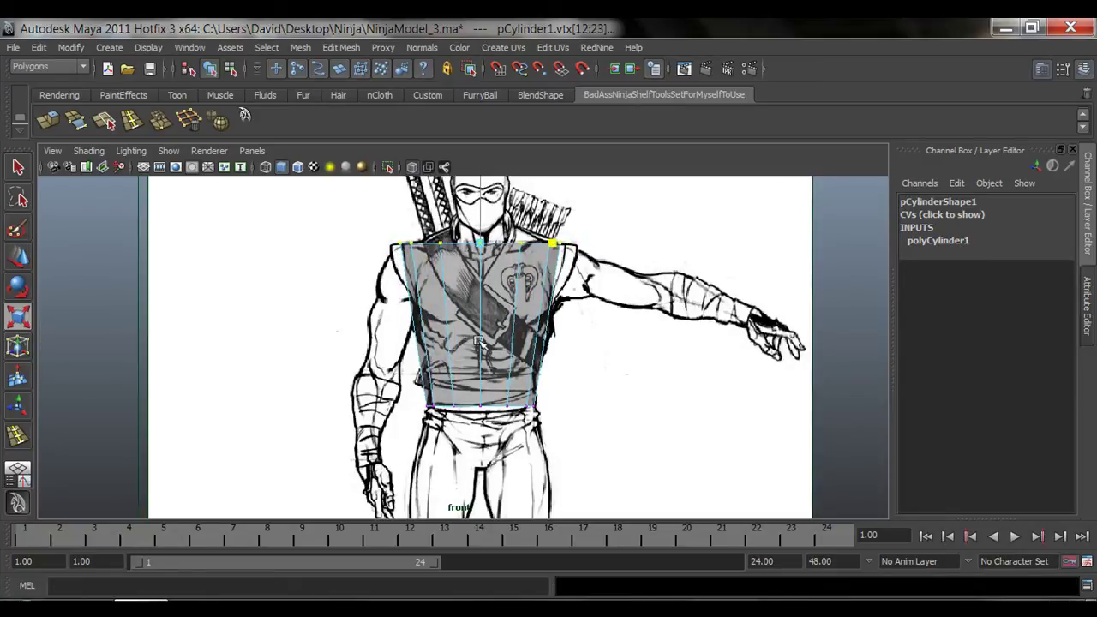
mouse_move(567, 243)
left_mouse_down()
mouse_move(521, 240)
mouse_move(576, 245)
mouse_move(561, 249)
left_mouse_up()
middle_click_drag(519, 337, 515, 328, "alt")
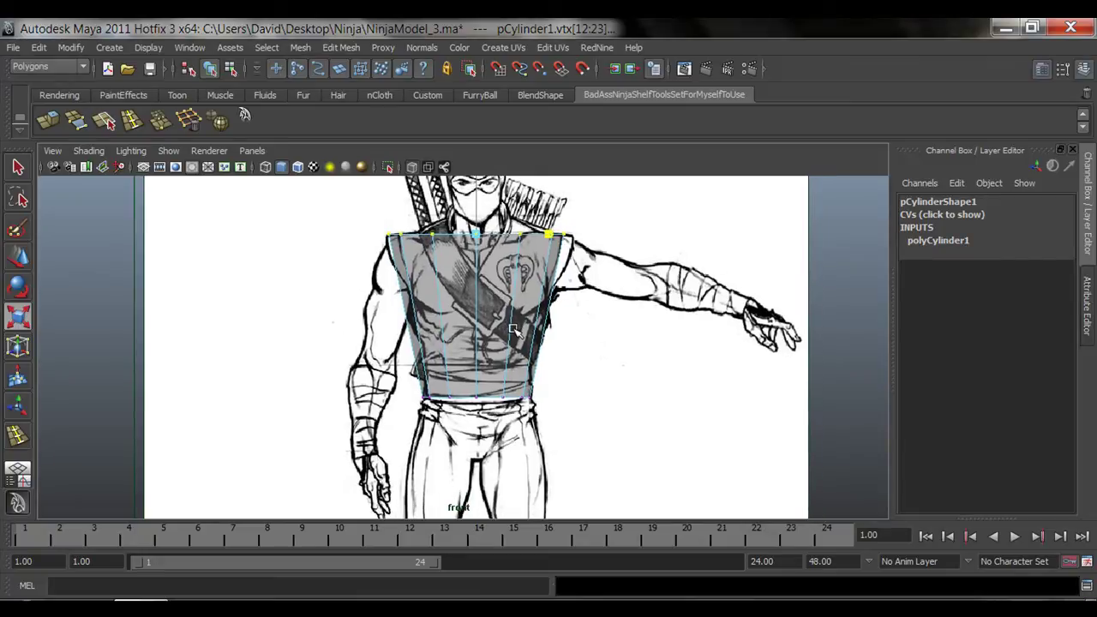
- Insert a horizontal edge loop around the torso mesh across the upper chest, just below the shoulders
key("q")
right_click_drag(502, 298, 550, 279)
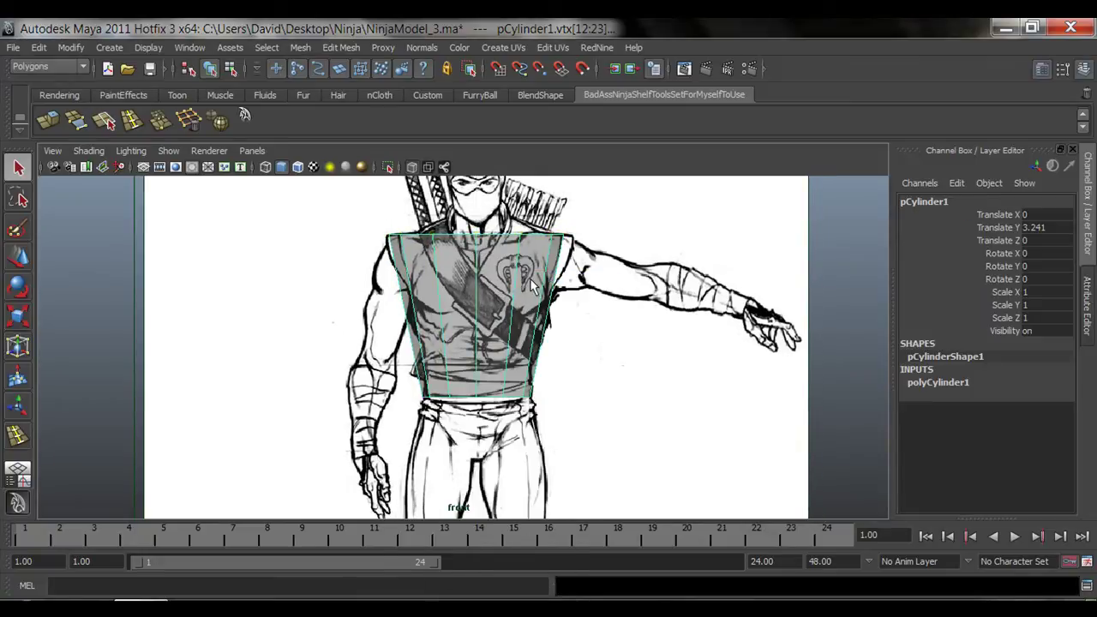
left_click(131, 123)
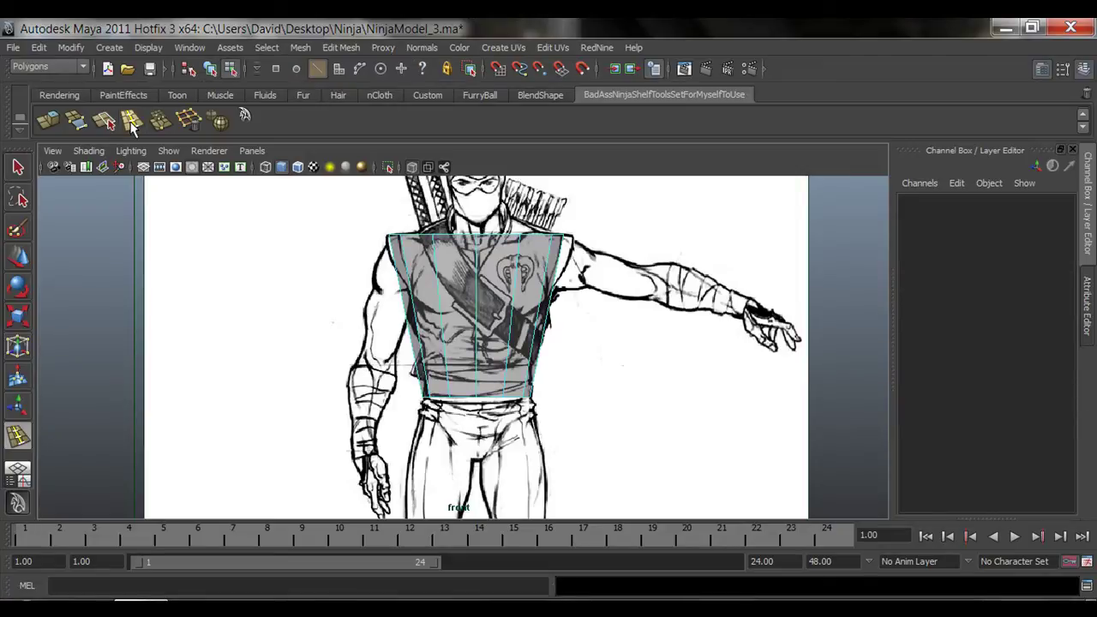
left_click(482, 291)
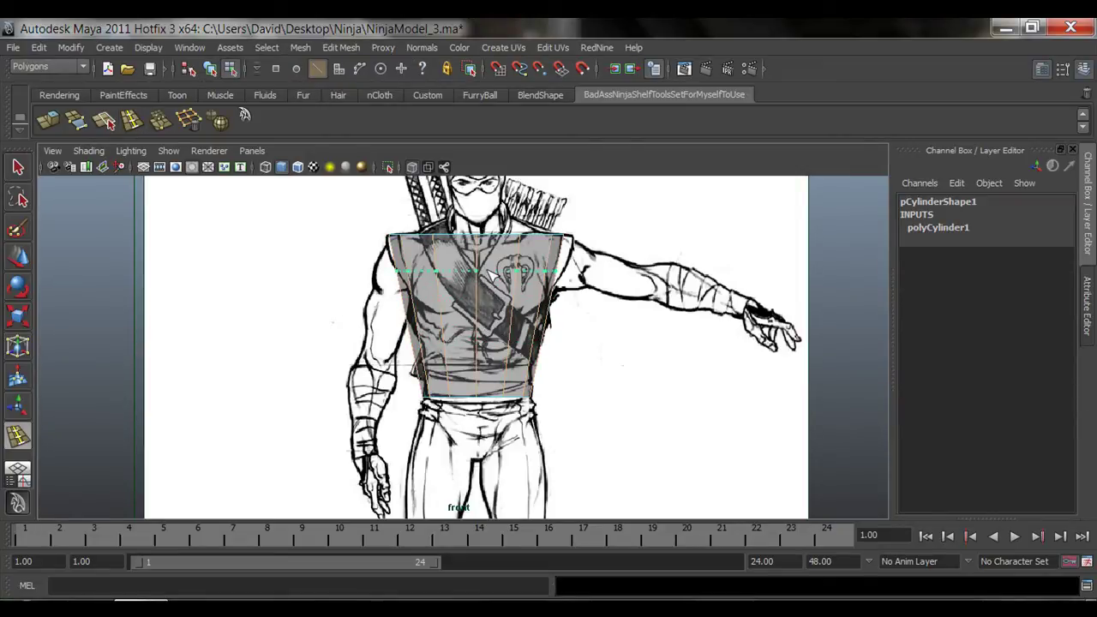
left_click(491, 272)
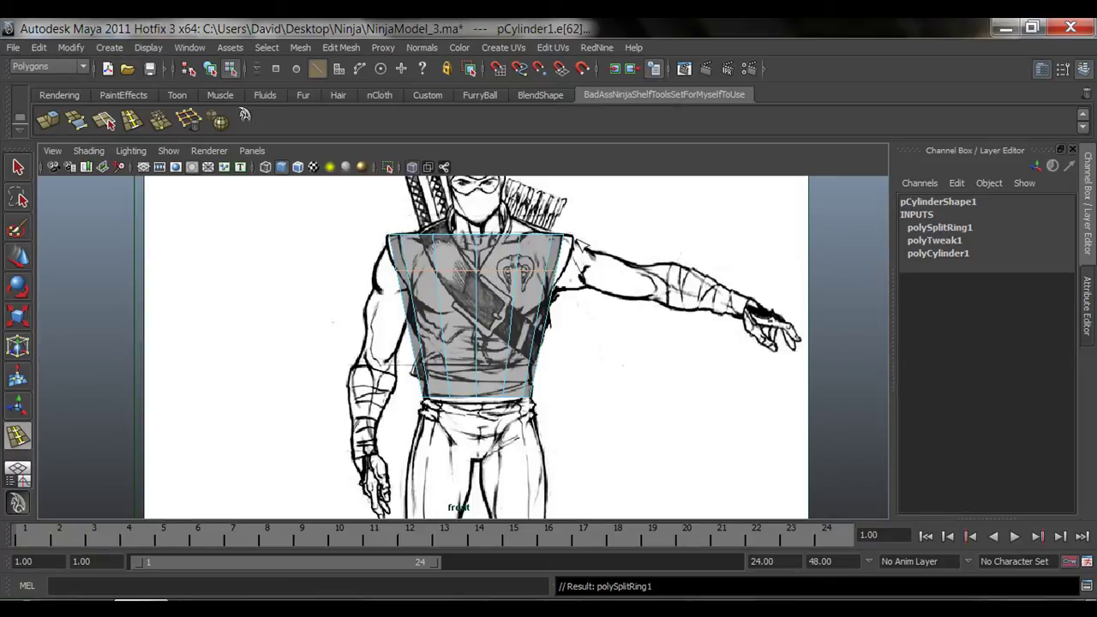
key("w")
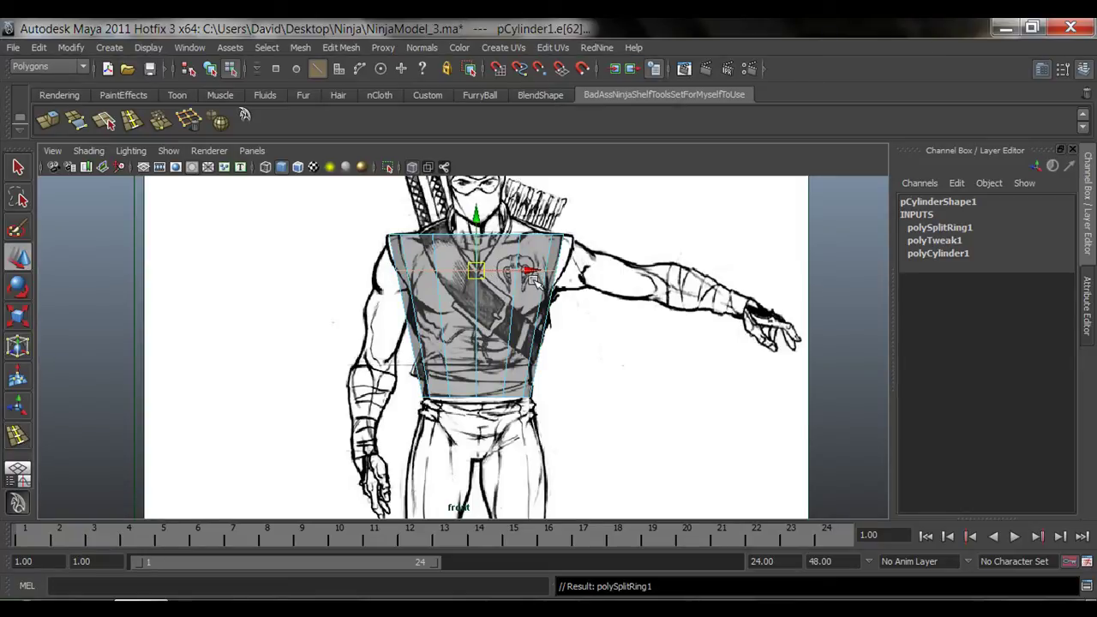
- Insert a horizontal edge loop around the torso mesh at armpit level, below the upper chest loop
left_click(133, 122)
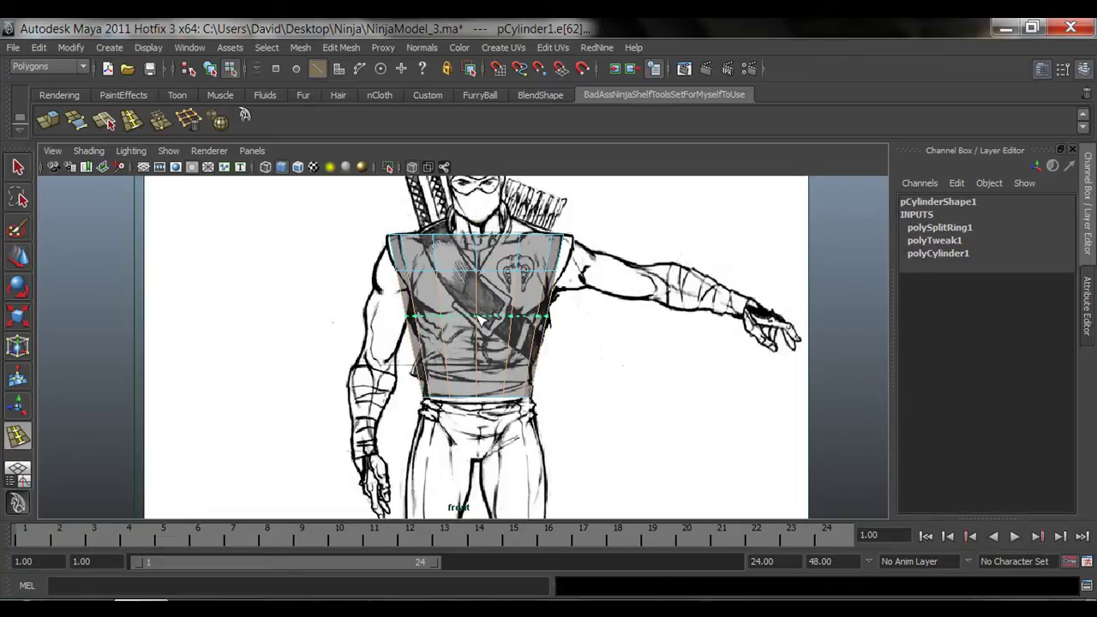
middle_click_drag(482, 319, 475, 292)
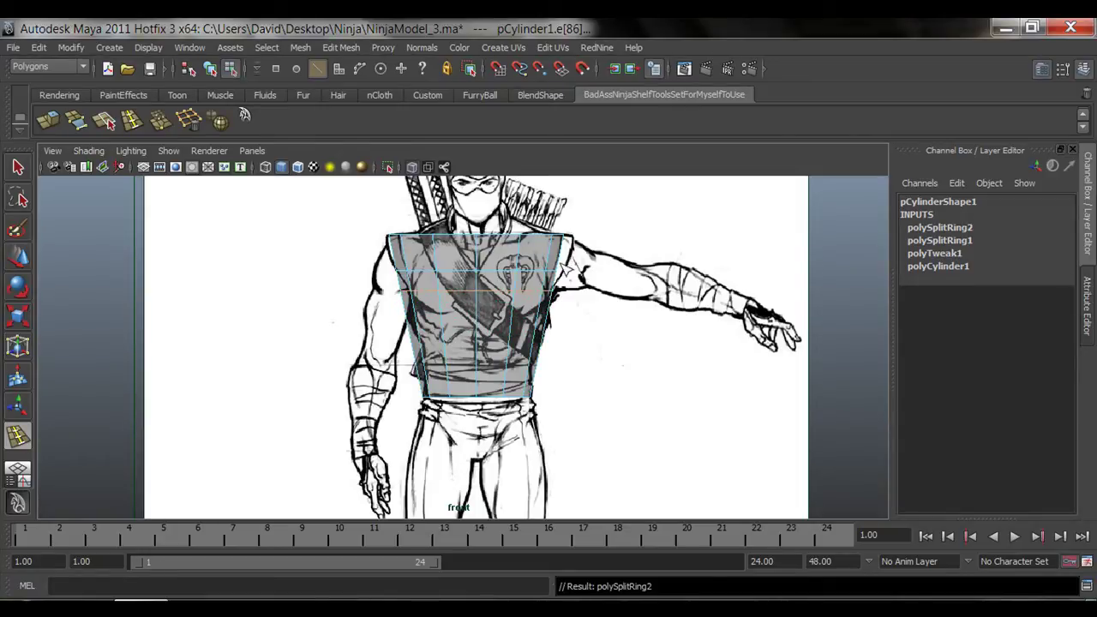
key("q")
- Raise the upper chest edge loop slightly toward the shoulders in the front view
right_click_drag(531, 273, 540, 240)
left_click(516, 279)
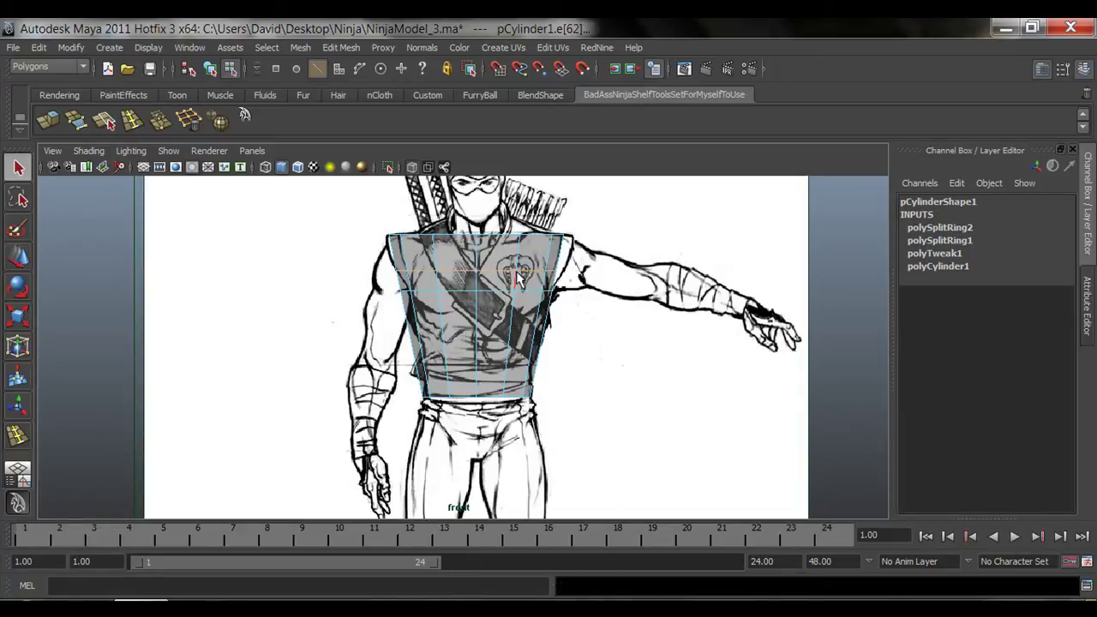
key("w")
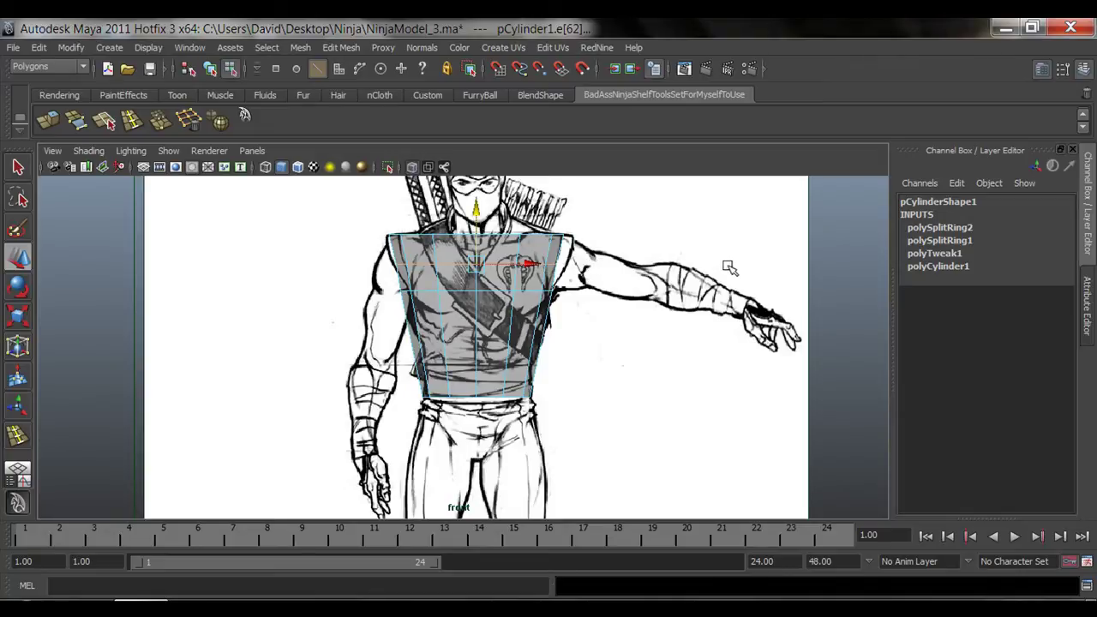
key("r")
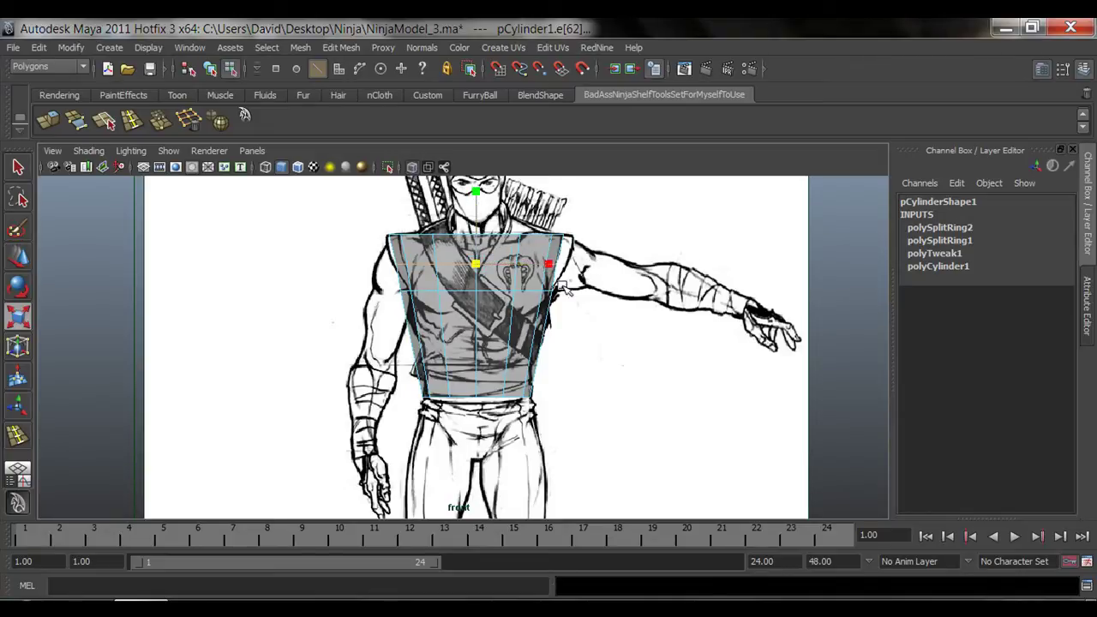
key("q")
left_click(533, 292)
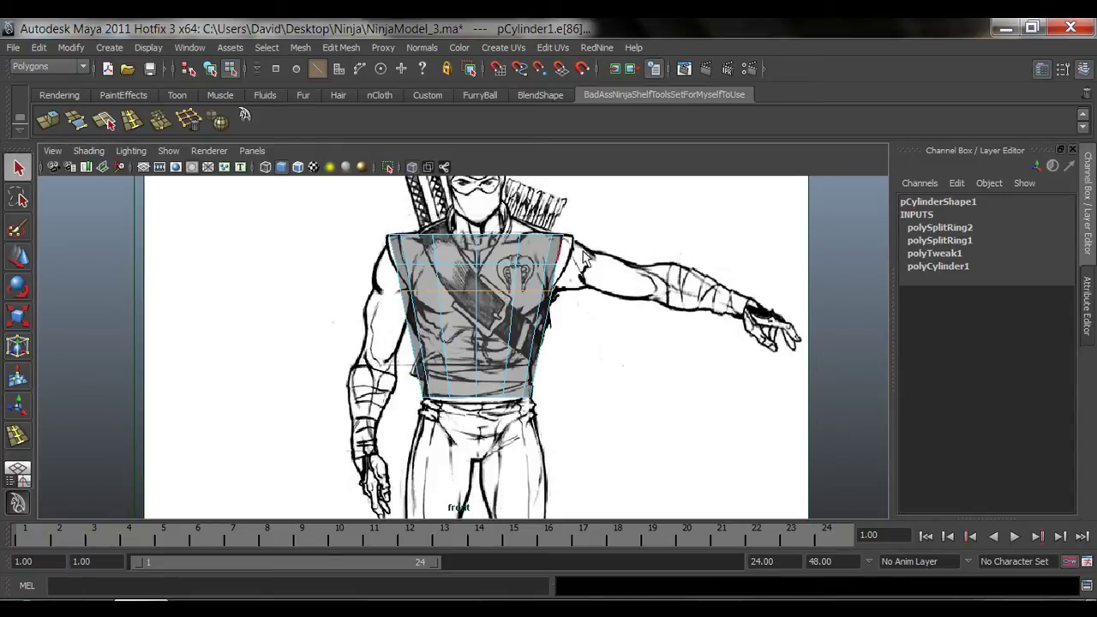
- Insert two more horizontal edge loops around the torso, one across the abdomen and one at the waist just above the belt
left_click(131, 120)
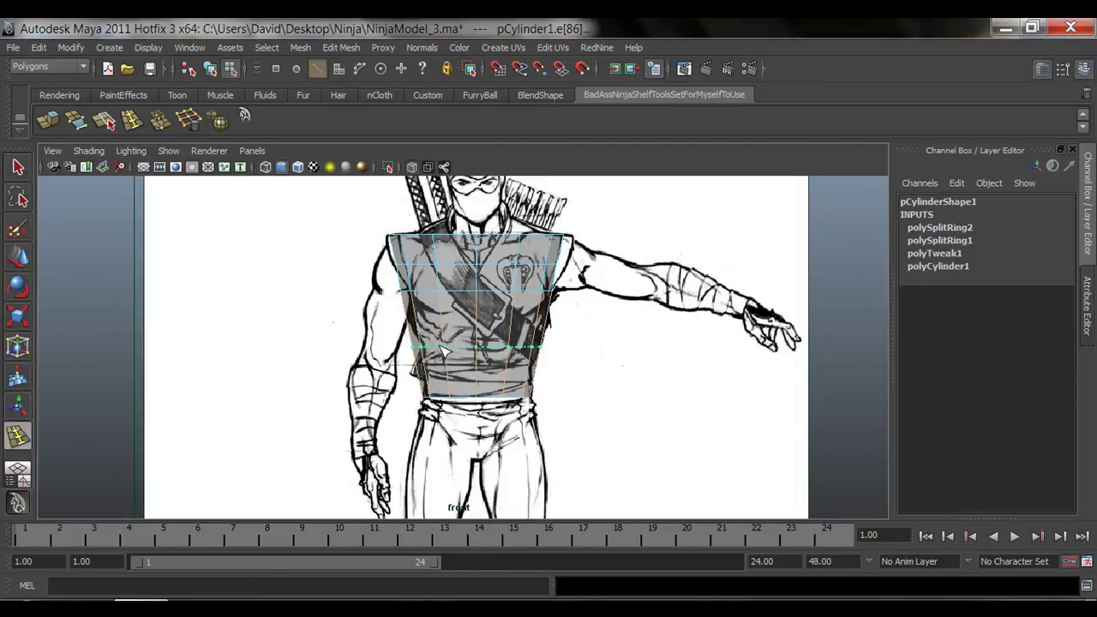
left_click(444, 343)
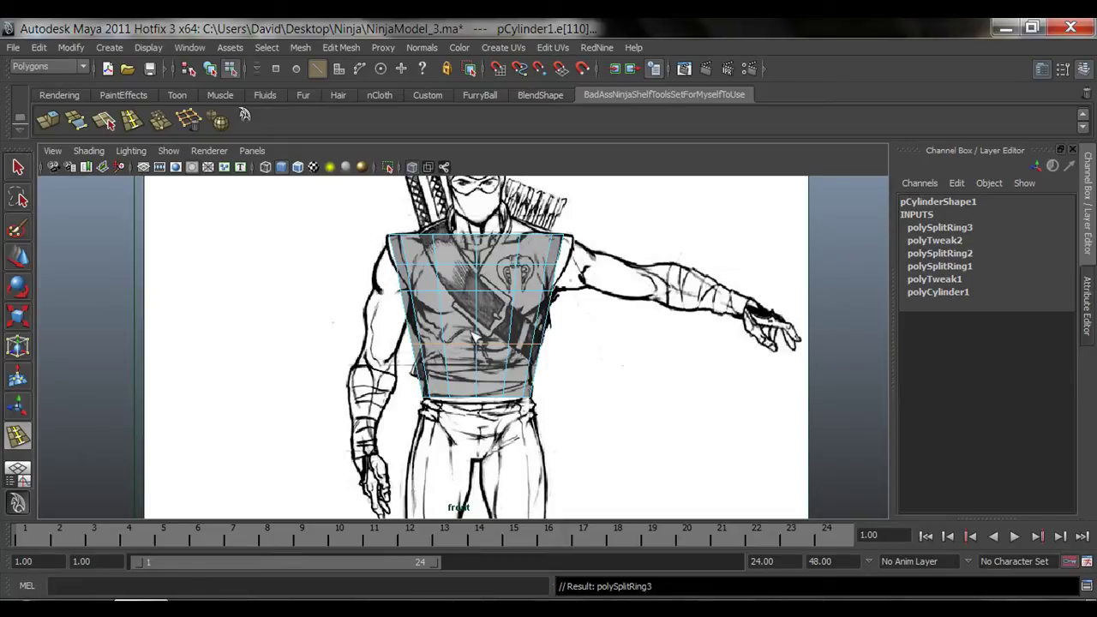
middle_click_drag(545, 360, 418, 240, "alt")
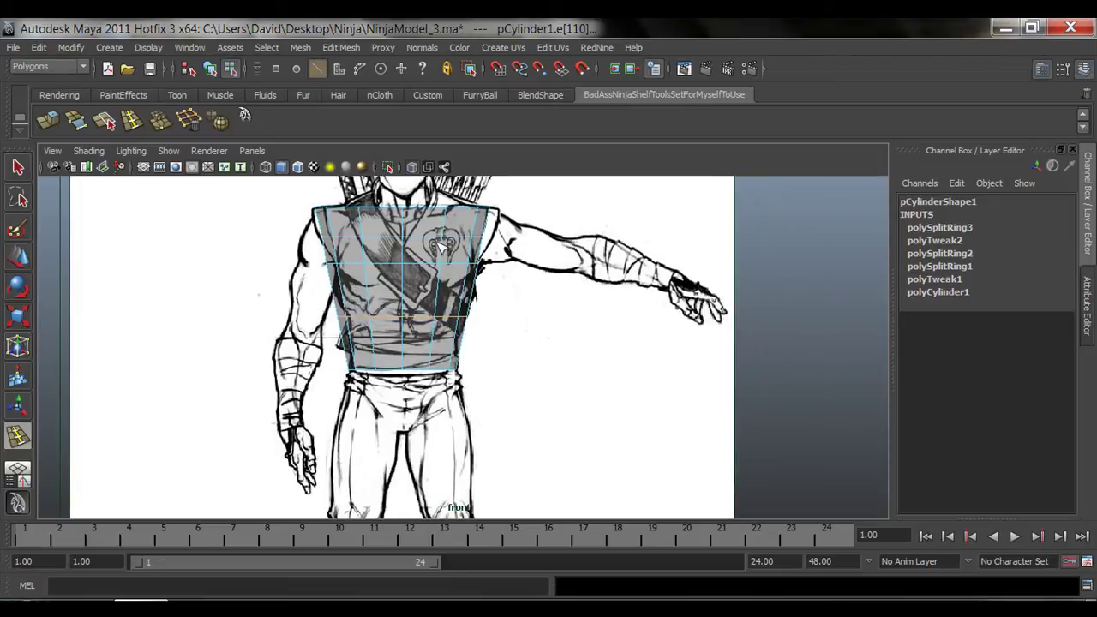
middle_click_drag(512, 314, 251, 310, "alt")
mouse_move(160, 312)
middle_mouse_down("alt")
mouse_move(152, 317)
mouse_move(561, 309)
mouse_move(543, 291)
mouse_move(524, 351)
mouse_move(509, 358)
middle_mouse_up("alt")
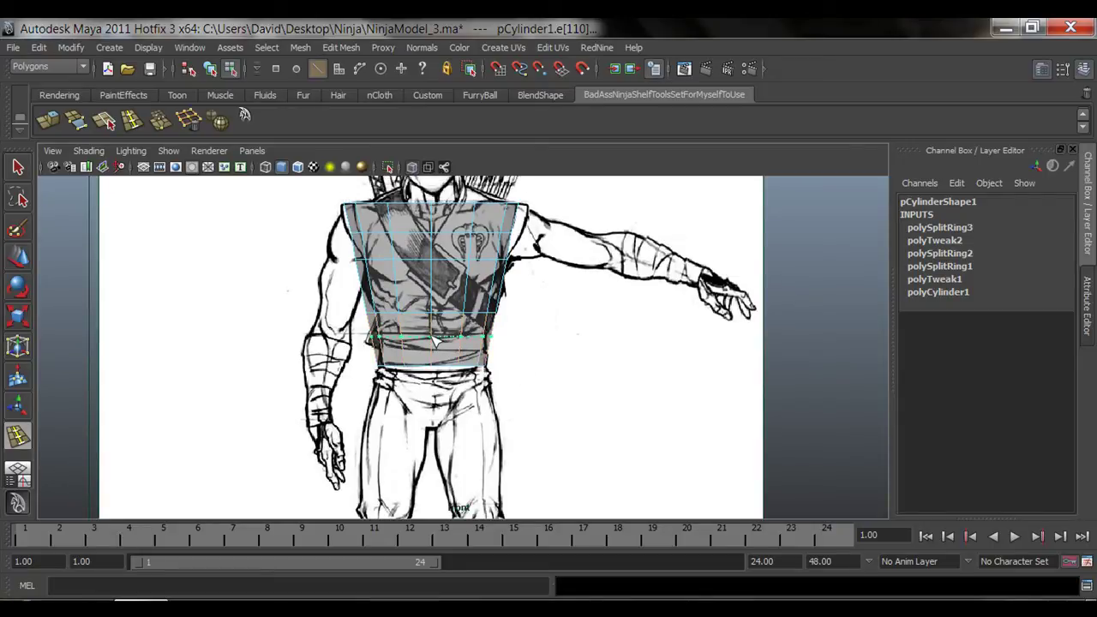
left_click(433, 339)
key("r")
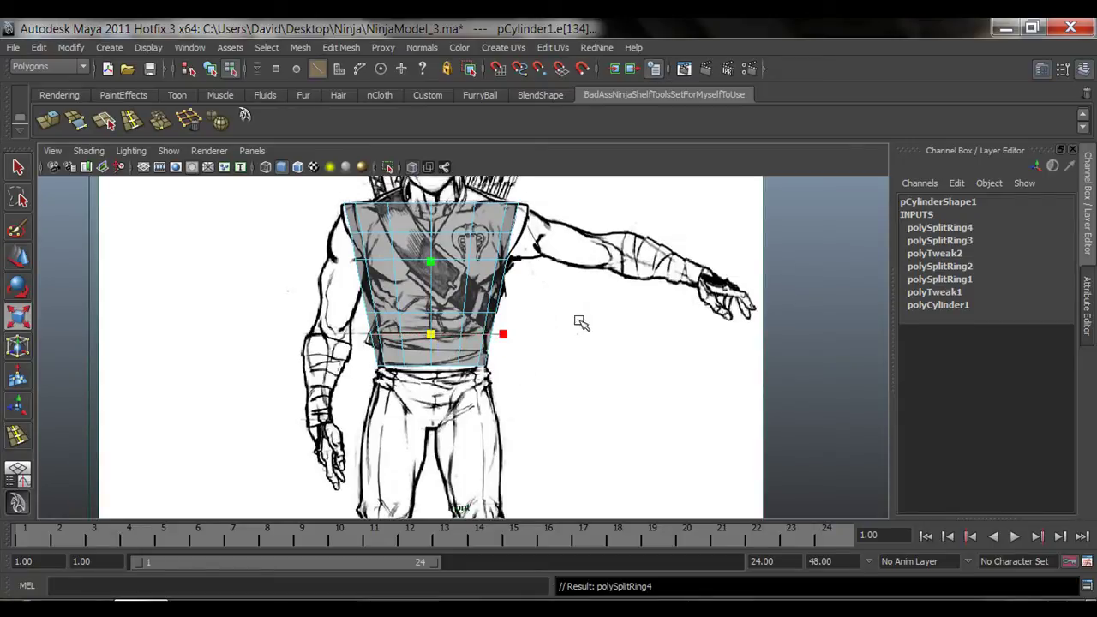
- Scale the waist loop's vertices narrower in X to match the ninja's waist in the front view
key("q")
right_click_drag(454, 343, 384, 327)
key("r")
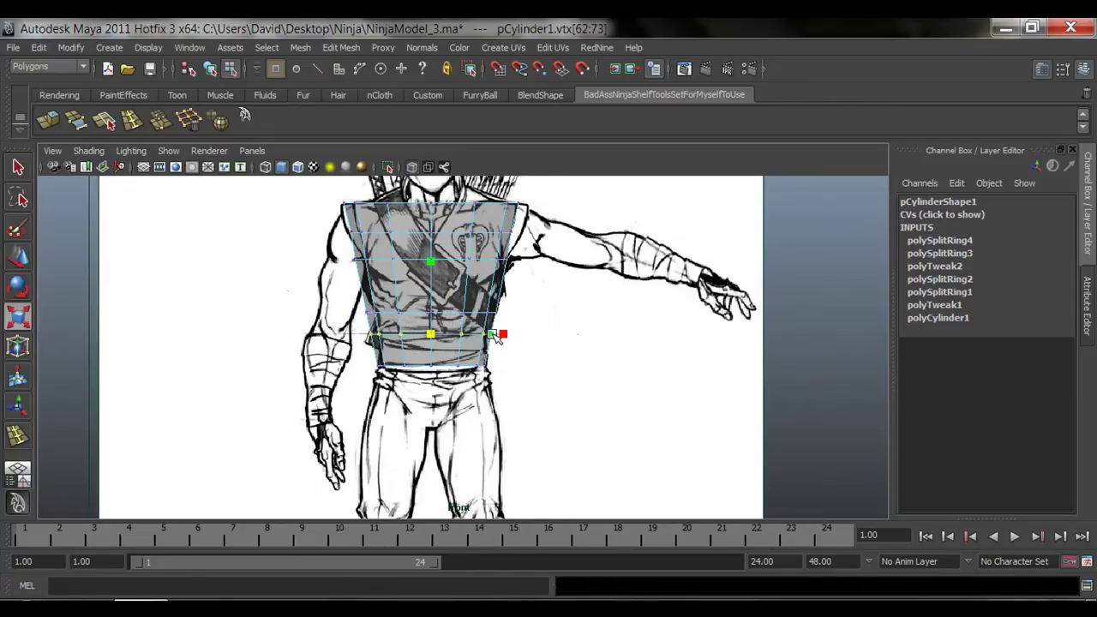
left_click_drag(503, 334, 495, 333)
middle_click_drag(492, 334, 490, 350, "alt")
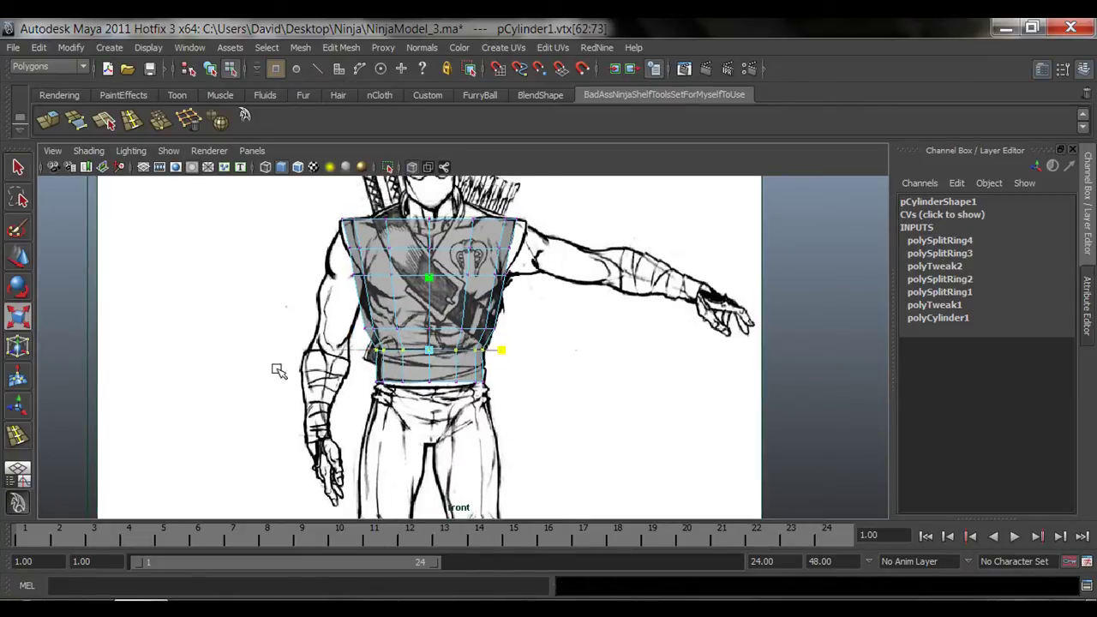
- Scale the abdomen loop's vertices narrower in X so the sides line up with the waist in the front view
right_click_drag(277, 369, 666, 387, "alt")
left_click_drag(225, 277, 544, 313)
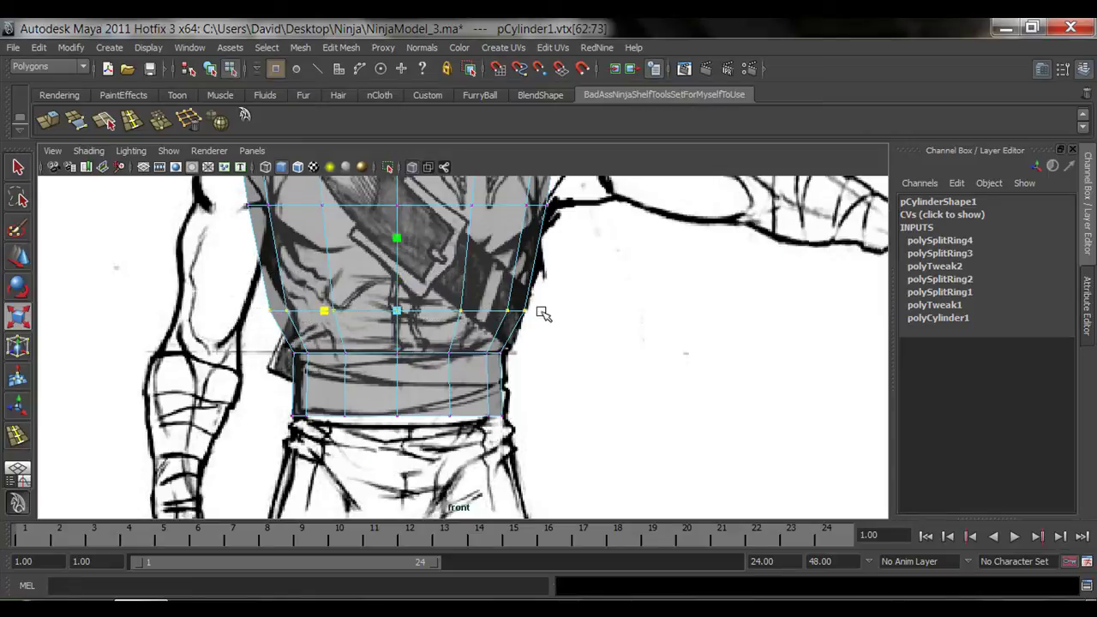
left_click_drag(323, 309, 338, 312)
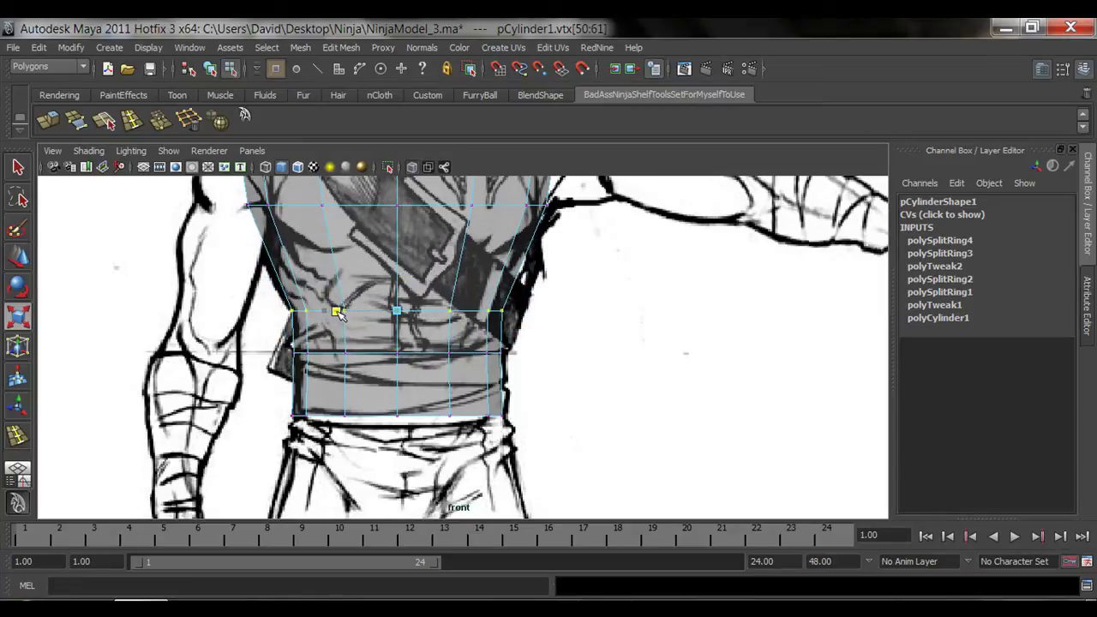
middle_click_drag(395, 247, 403, 347, "alt")
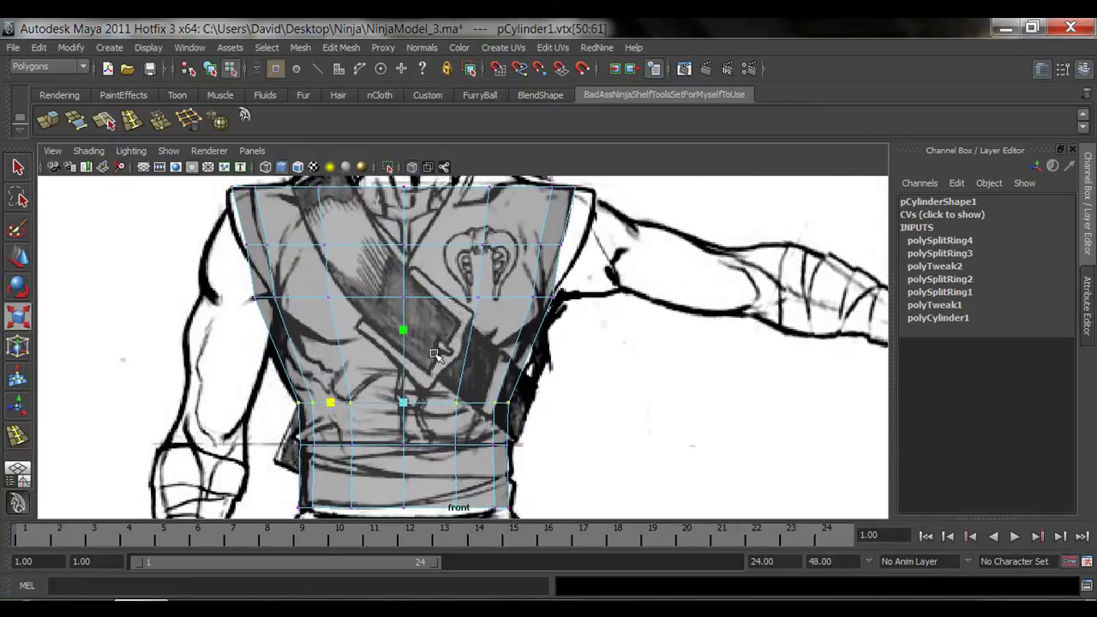
key("q")
right_click_drag(453, 351, 525, 294)
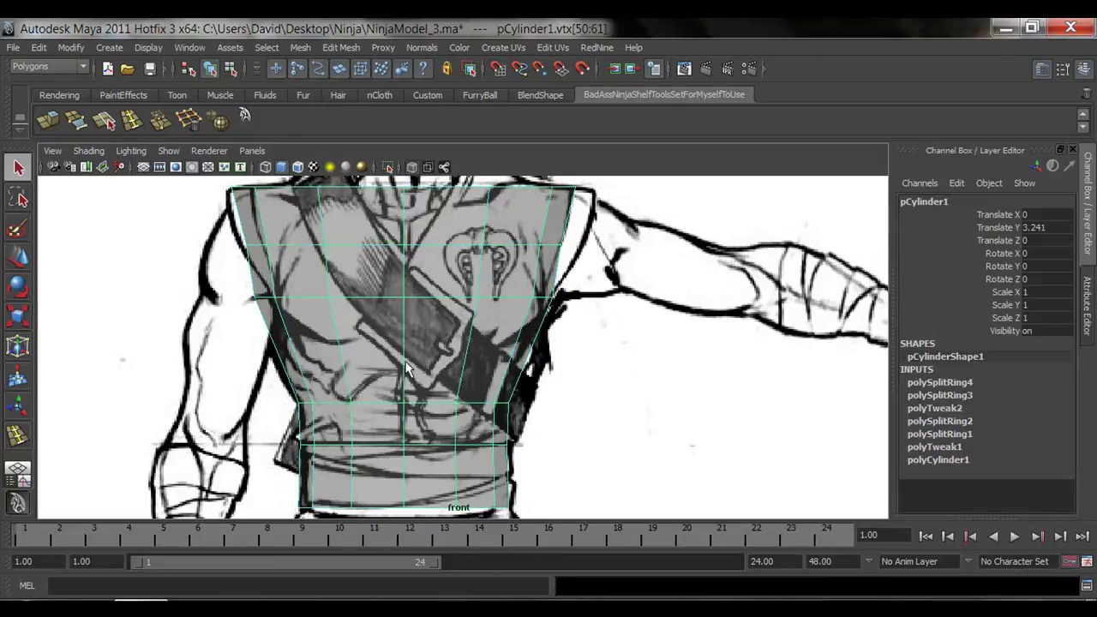
left_click(132, 122)
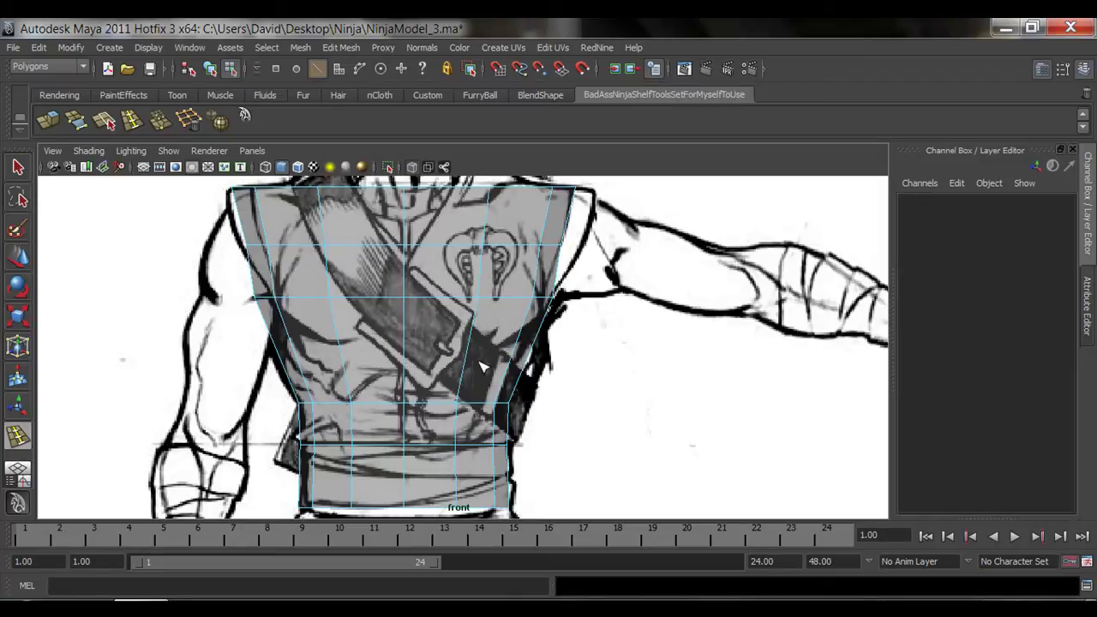
middle_click_drag(425, 317, 430, 417, "alt")
middle_click_drag(471, 480, 468, 309, "alt")
- In the side view, scale the torso's top vertex row shallower in Z to fit the ninja's shoulders
key("space")
left_click(603, 451)
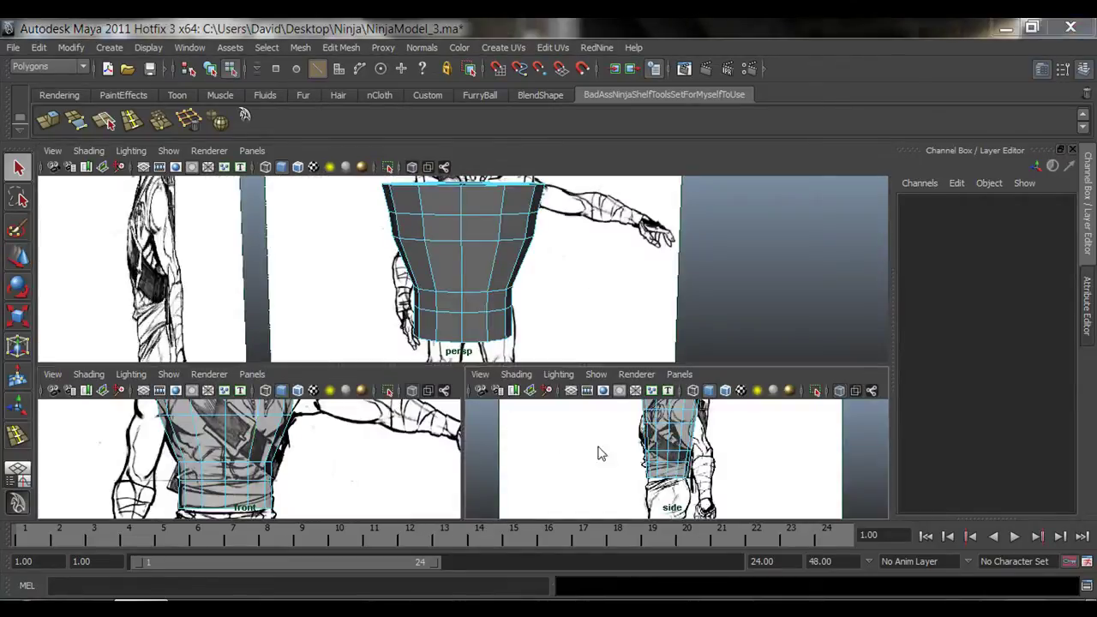
key("space")
middle_click_drag(472, 262, 465, 320, "alt")
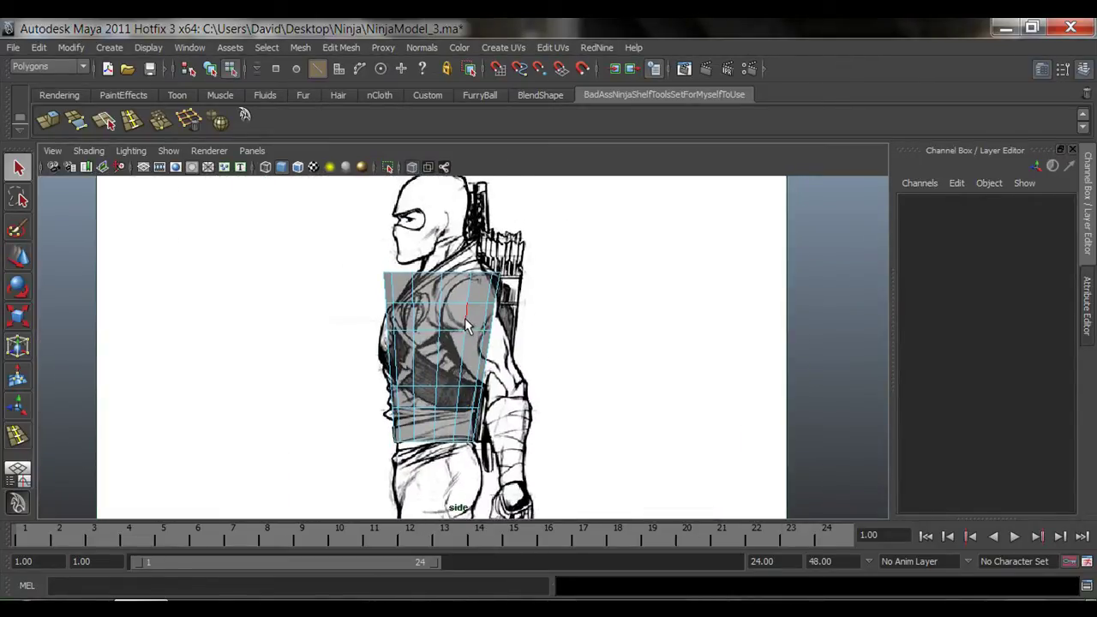
right_click_drag(447, 288, 397, 281)
left_click_drag(348, 228, 580, 281)
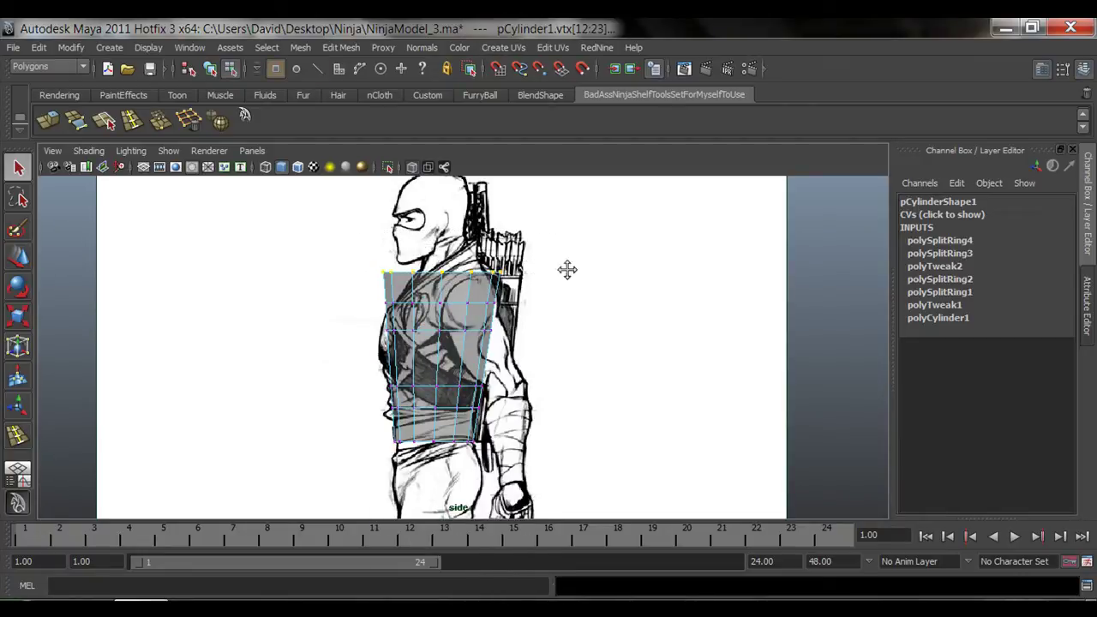
middle_click_drag(487, 293, 469, 334, "alt")
key("r")
left_click_drag(499, 325, 484, 327)
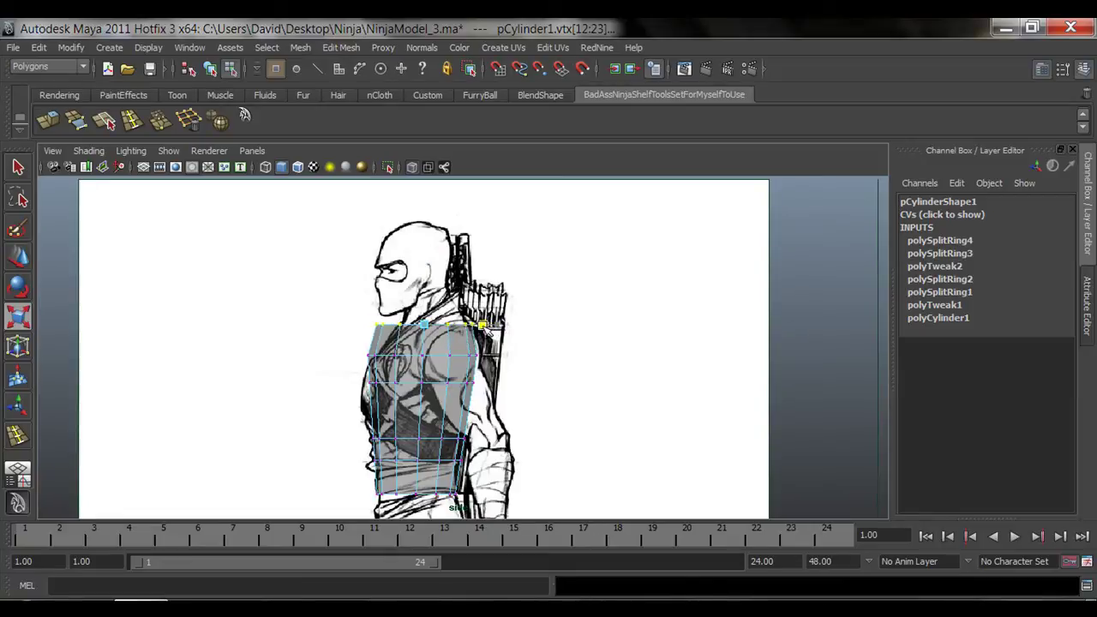
middle_click_drag(459, 374, 461, 354, "alt")
right_click_drag(296, 333, 382, 342, "alt")
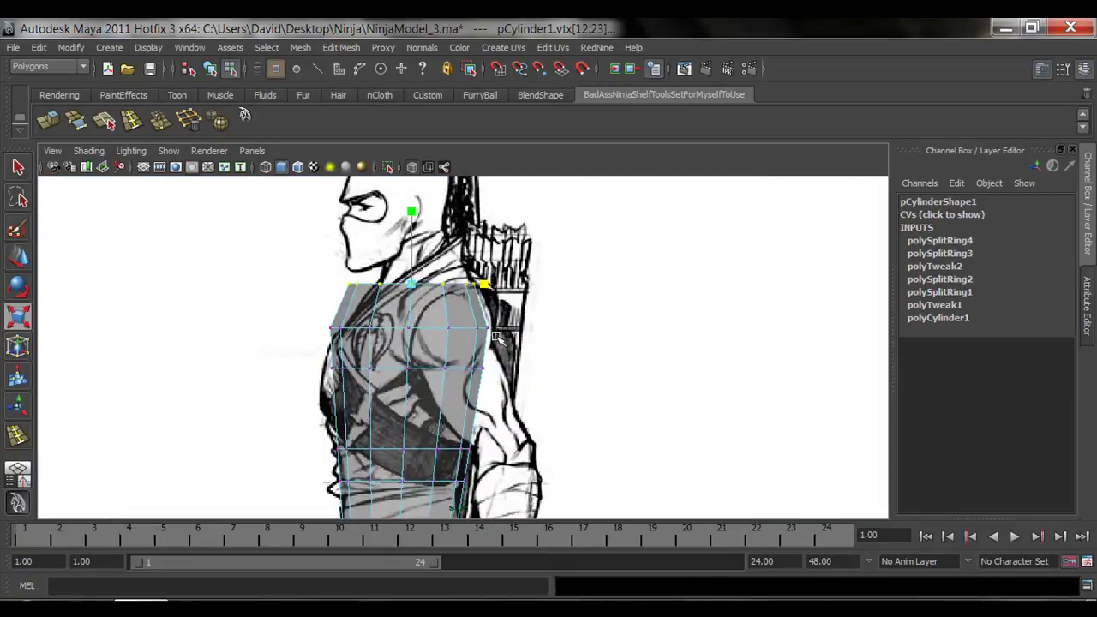
- Move the upper chest and armpit-level vertex rows backward in the side view to follow the back outline
mouse_move(383, 342)
middle_mouse_down("alt")
mouse_move(373, 368)
mouse_move(372, 337)
middle_mouse_up("alt")
left_click_drag(370, 315, 540, 331)
key("w")
left_click_drag(364, 322, 370, 323)
middle_click_drag(401, 388, 407, 355, "alt")
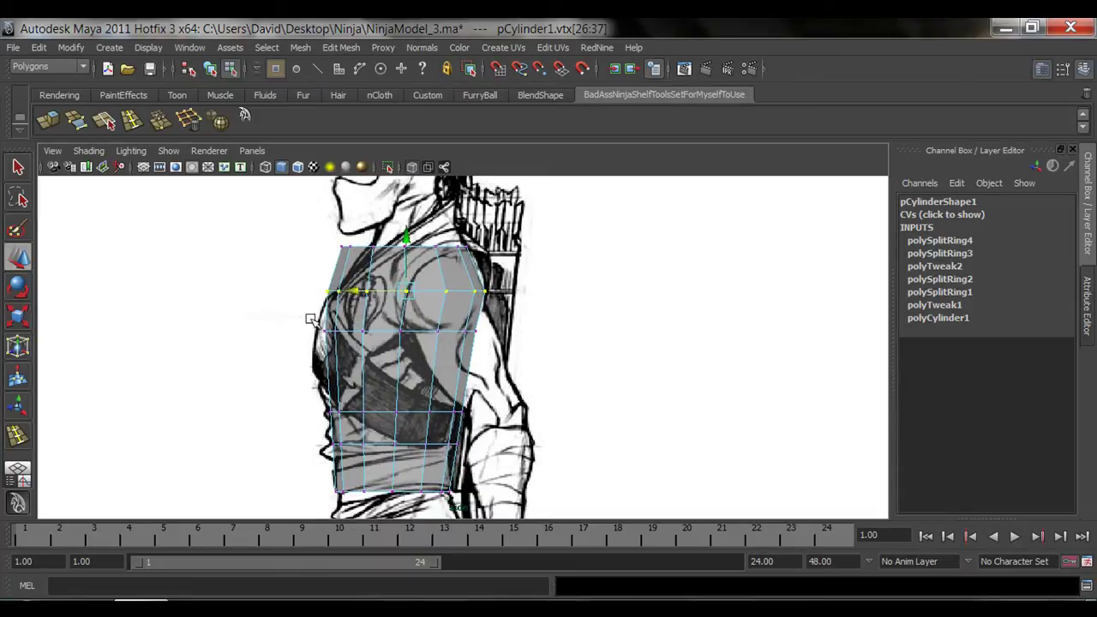
left_click_drag(288, 307, 552, 343)
mouse_move(367, 332)
left_mouse_down()
mouse_move(378, 331)
mouse_move(356, 333)
mouse_move(442, 329)
mouse_move(306, 362)
mouse_move(394, 350)
mouse_move(333, 368)
mouse_move(375, 345)
left_mouse_up()
- Try moving the armpit-level vertex row farther backward in the side view and undo the move
key("space")
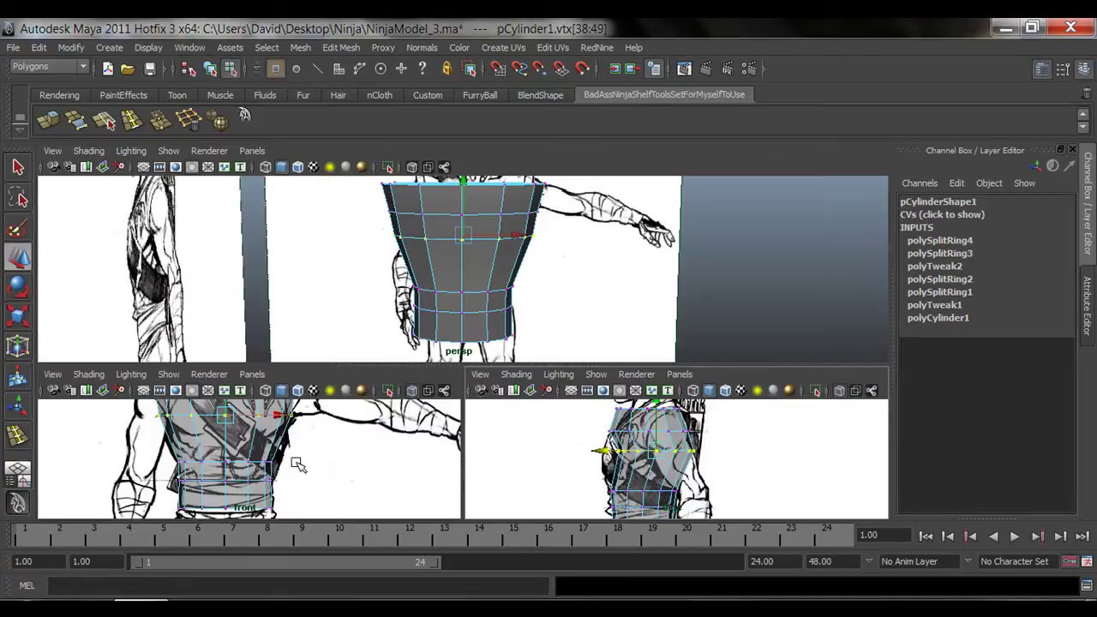
scroll(298, 456, "down", 1)
middle_click_drag(299, 454, 289, 495, "alt")
left_click_drag(596, 452, 641, 452)
key("ctrl+z")
middle_click_drag(192, 476, 222, 453, "alt")
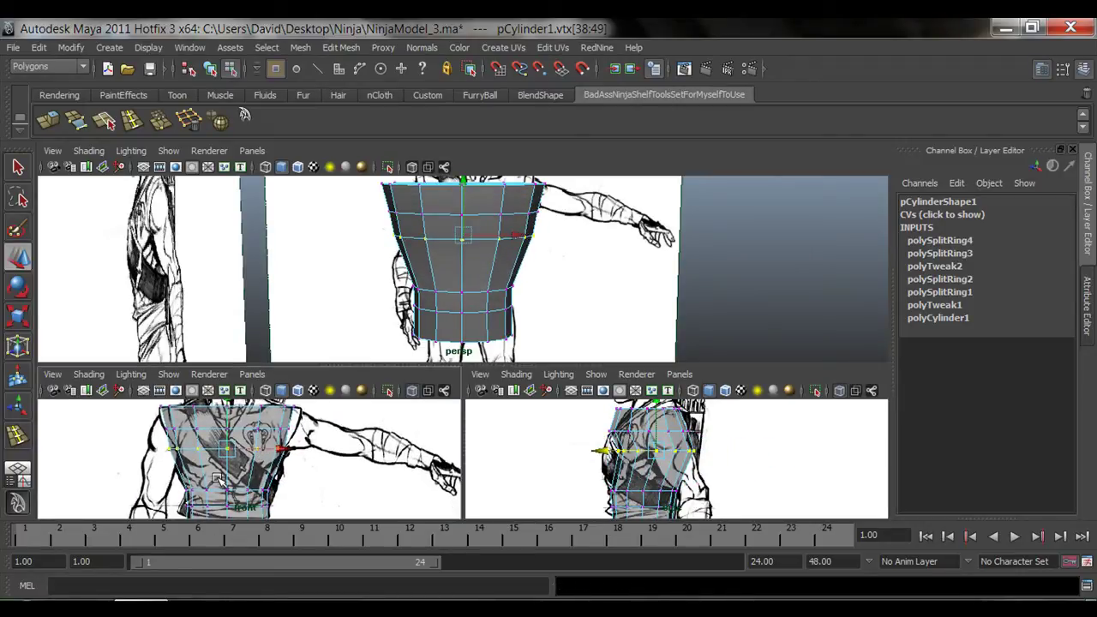
- Move the armpit-level vertex row forward and scale it deeper in Z to reach the chest outline
key("space")
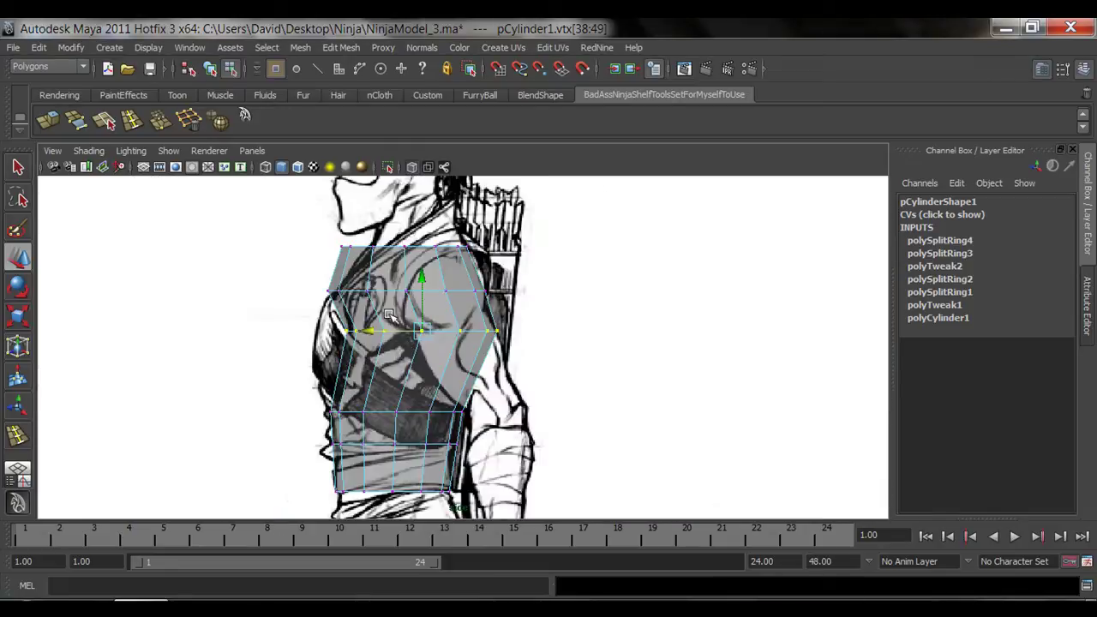
left_click_drag(389, 332, 317, 330)
key("r")
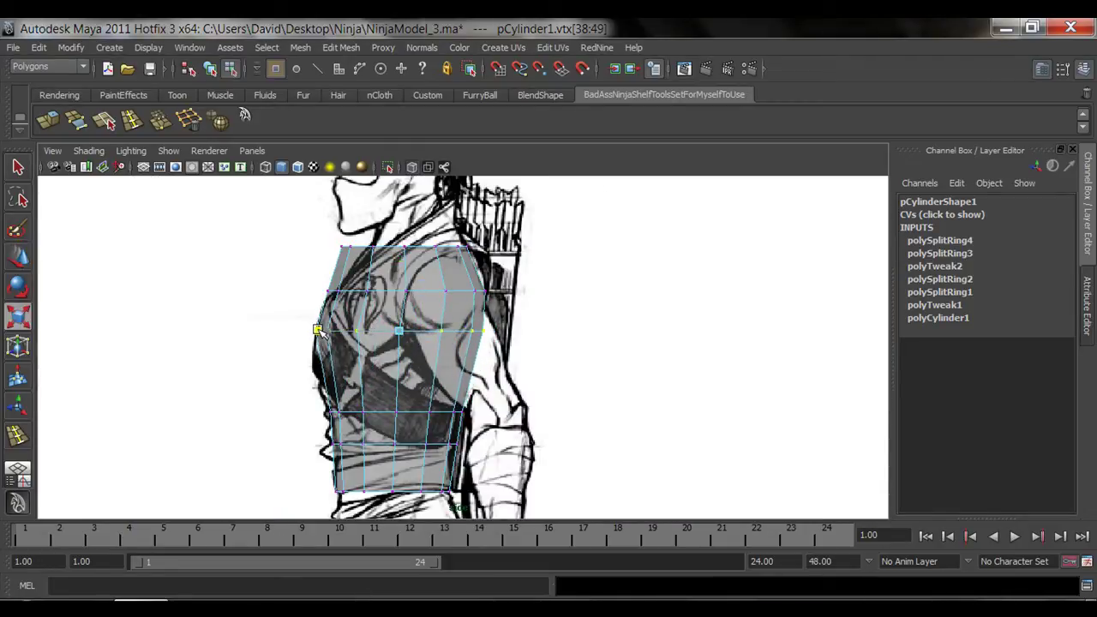
- Try moving a single vertex at the back of the armpit-level row and undo the move
key("q")
left_click(483, 331)
key("w")
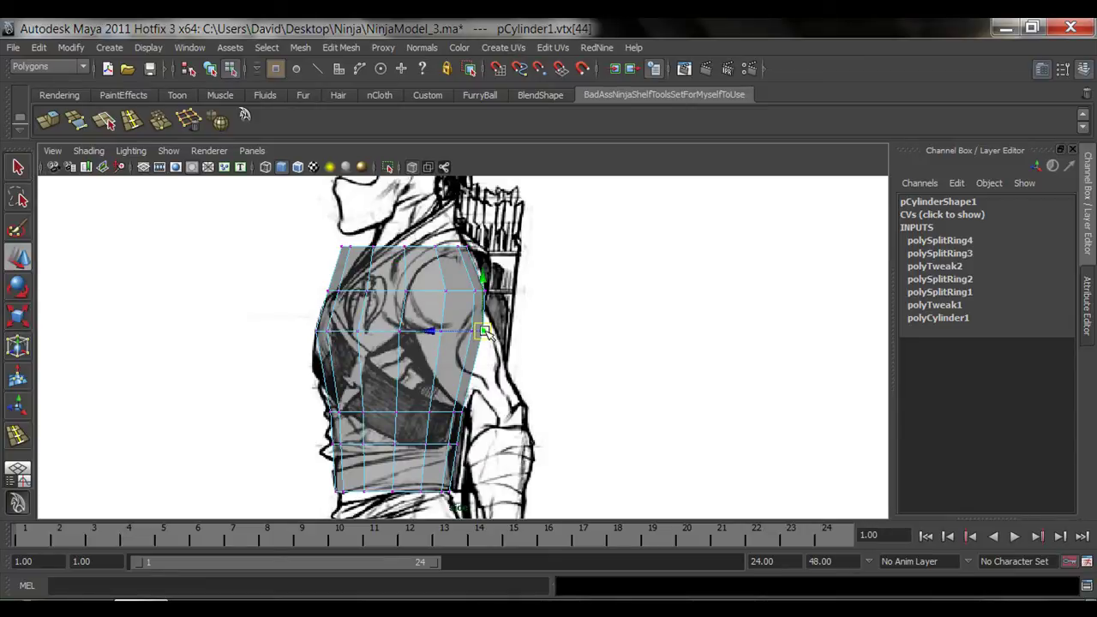
left_click_drag(485, 332, 464, 311)
key("ctrl+z")
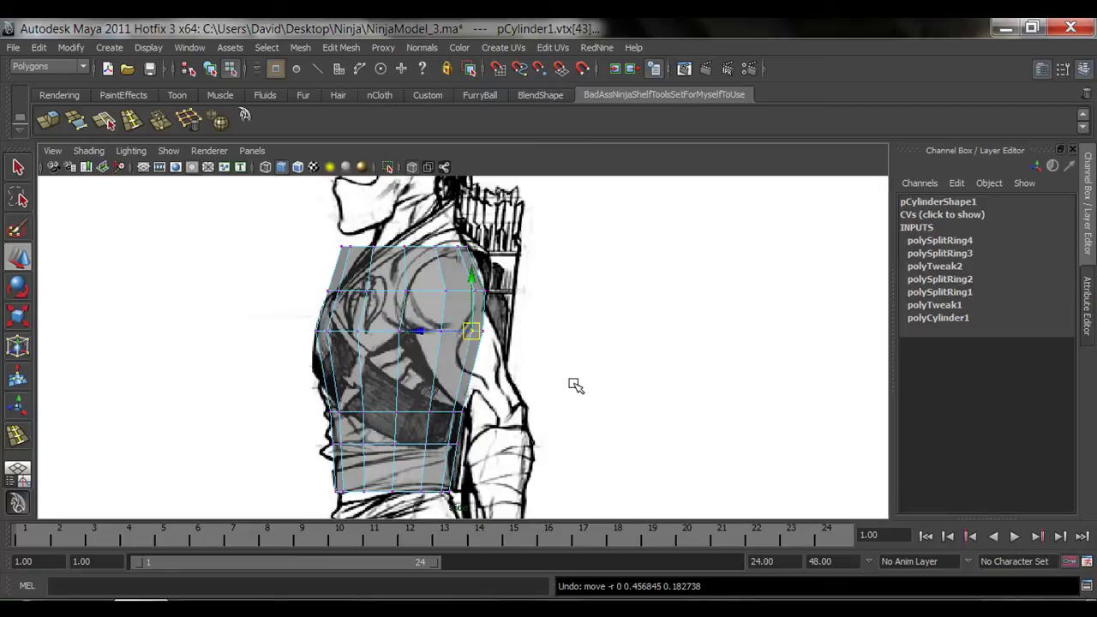
- Scale the whole armpit-level vertex row deeper in Z and shift it slightly backward to fit the chest and back outlines
key("q")
left_click_drag(304, 334, 549, 343)
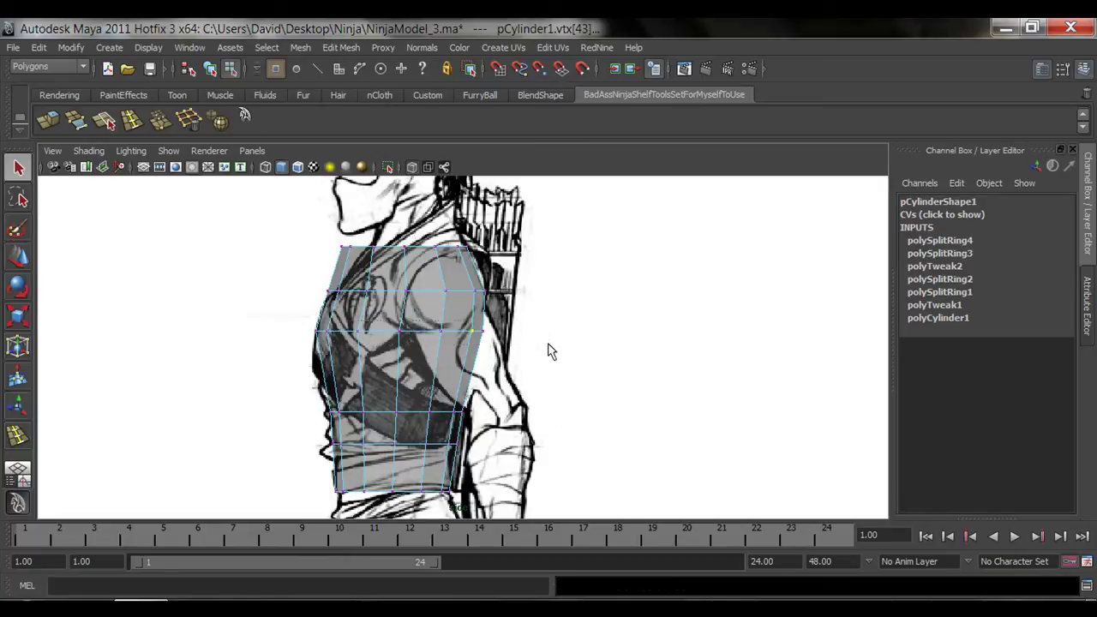
key("r")
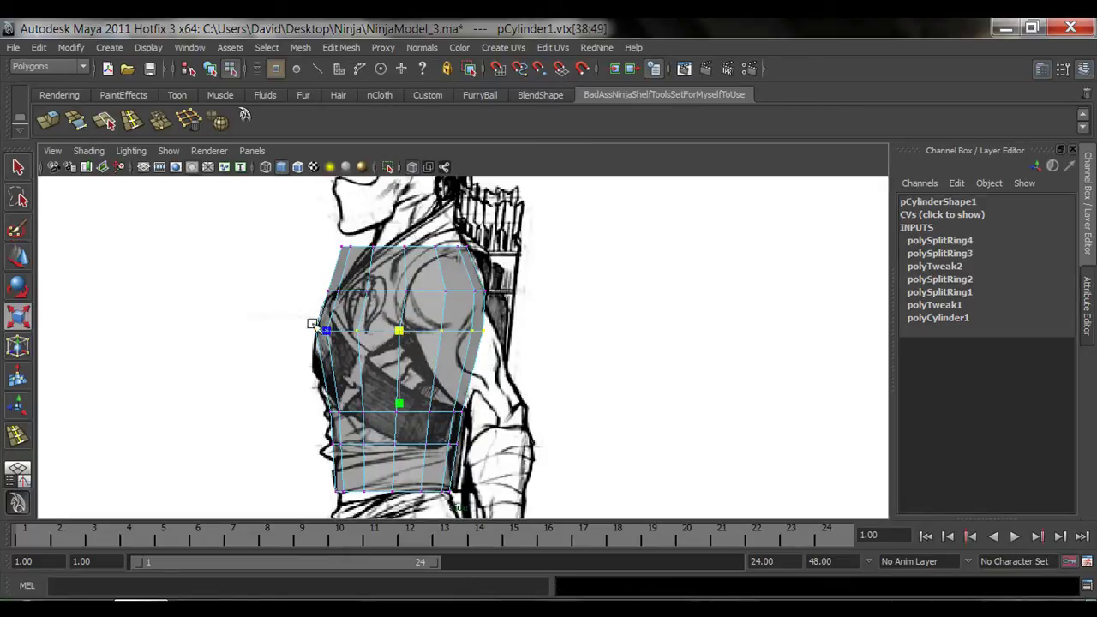
left_click_drag(334, 338, 368, 333)
key("w")
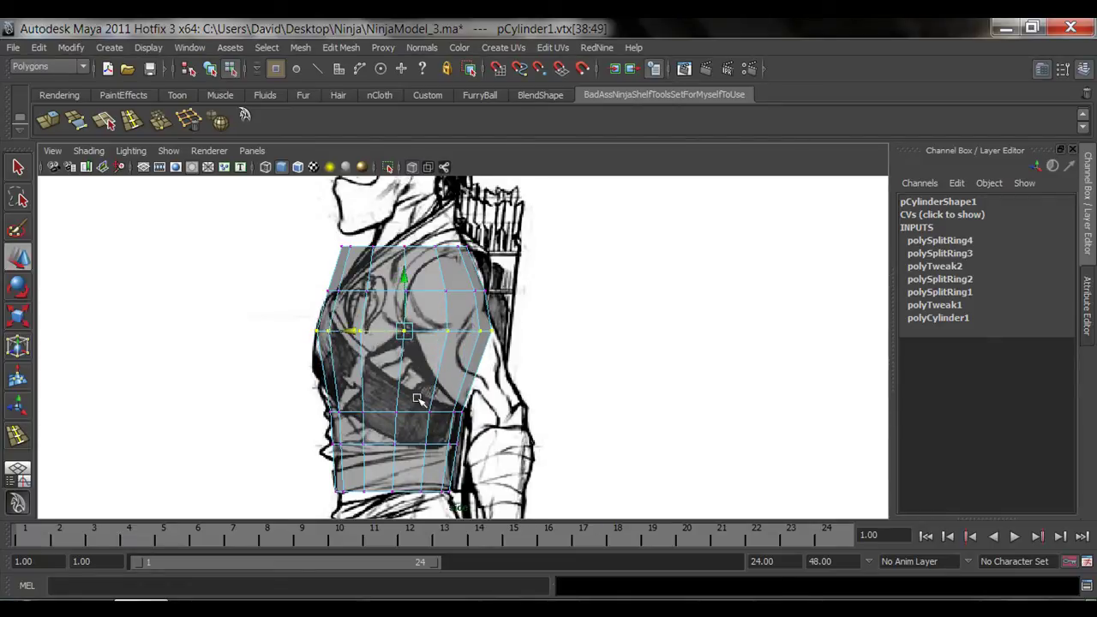
- Move the abdomen vertex row slightly forward to match the ninja's belly in the side view
middle_click_drag(419, 399, 361, 375, "alt")
left_click_drag(378, 356, 350, 366)
key("r")
key("w")
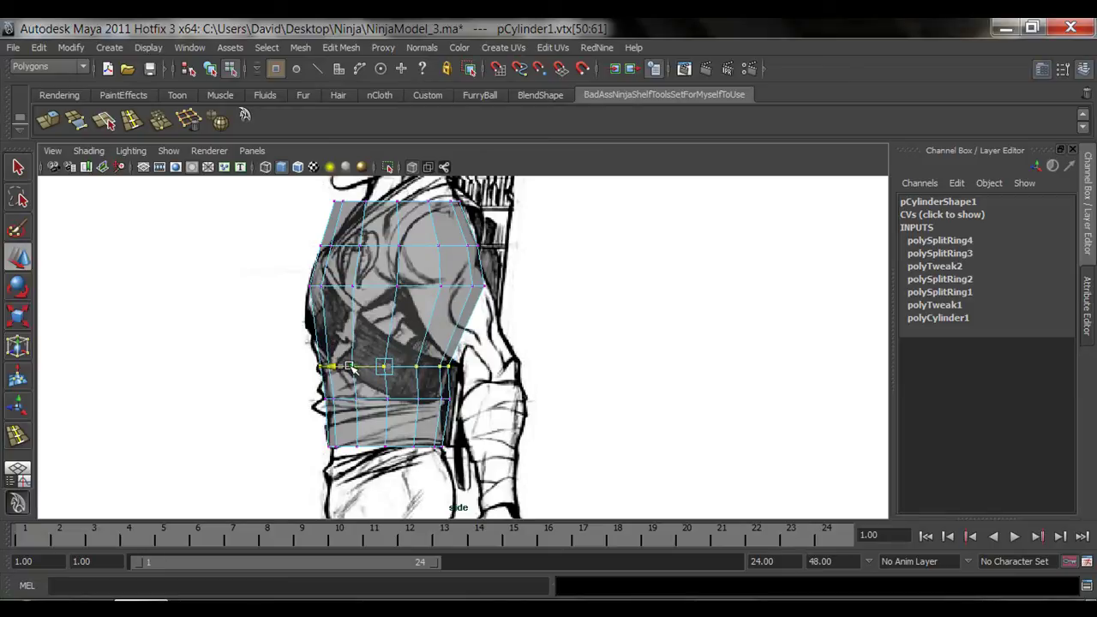
- Scale the vertex row at the top of the waistband shallower in Z and shift it slightly forward to fit the side drawing
left_click_drag(291, 390, 490, 420)
key("r")
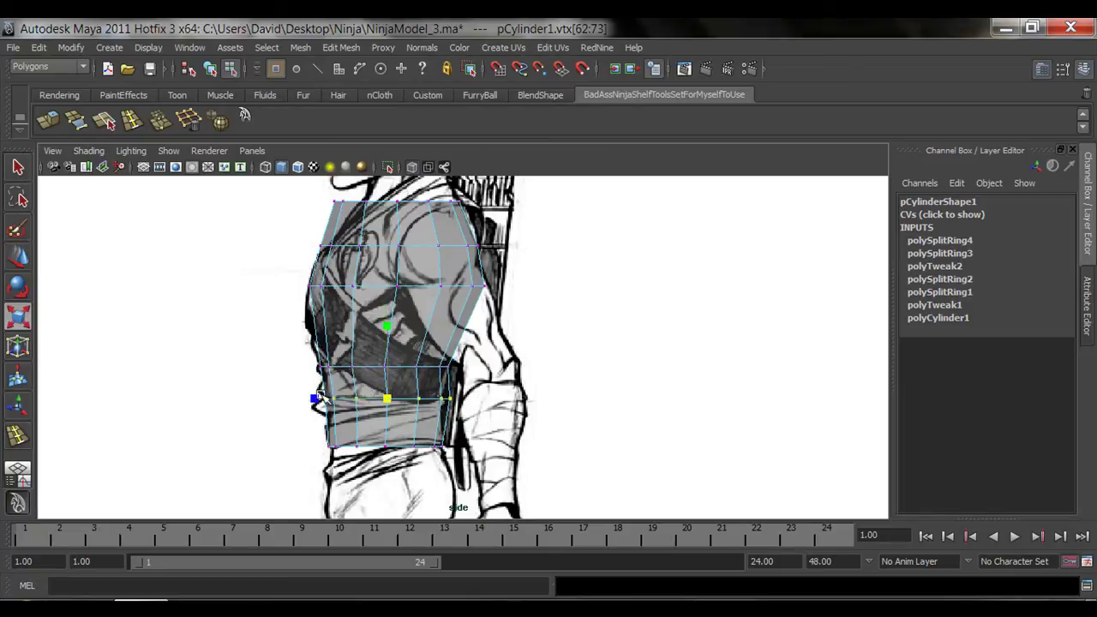
left_click_drag(316, 399, 357, 400)
key("w")
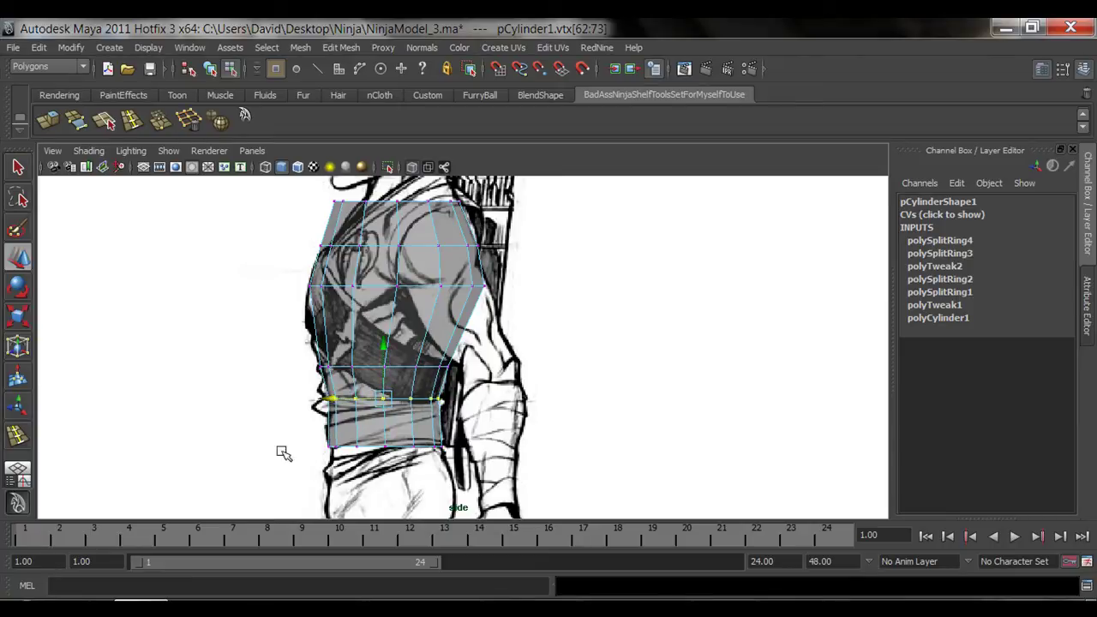
left_click_drag(297, 434, 513, 461)
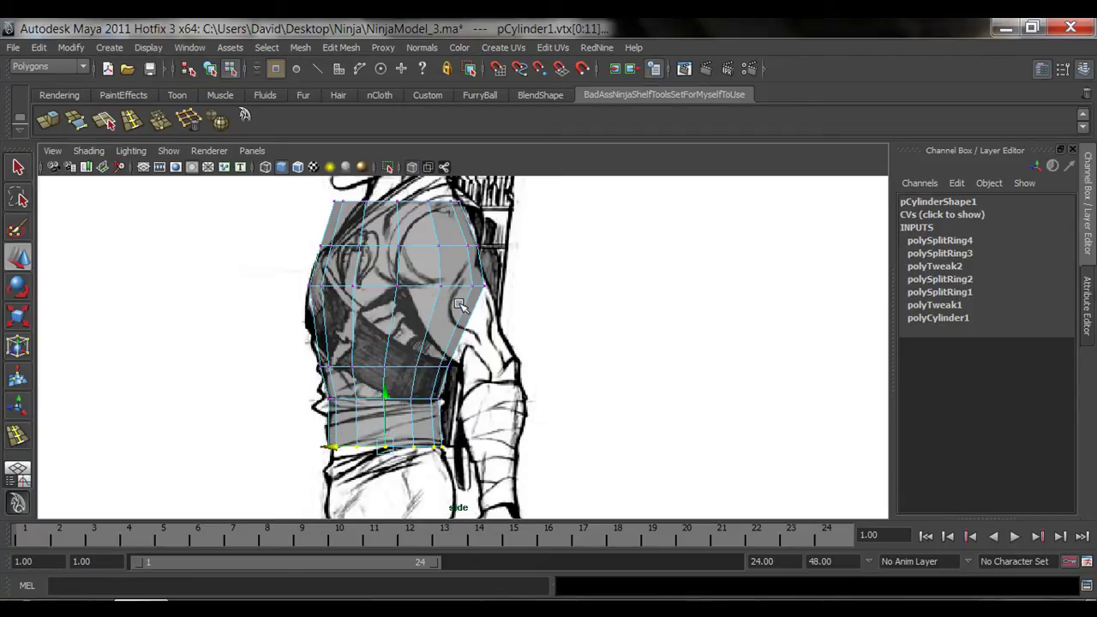
- Select the top vertex row and compare its placement with the ninja's shoulders in the front and side drawings
middle_click_drag(458, 294, 456, 372, "alt")
left_click_drag(283, 258, 524, 301)
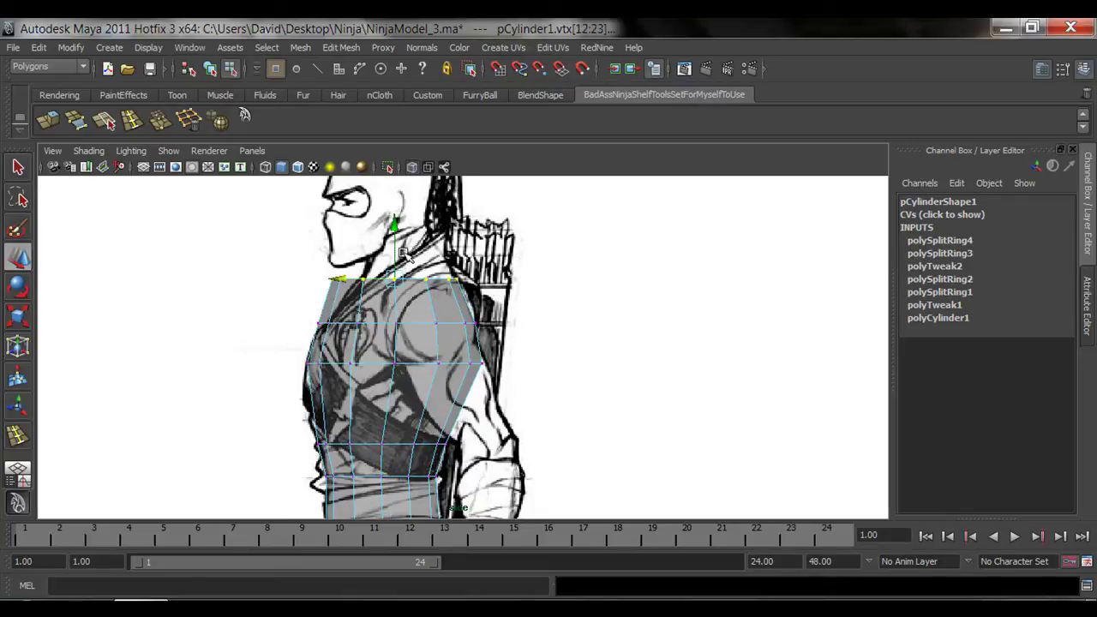
key("space")
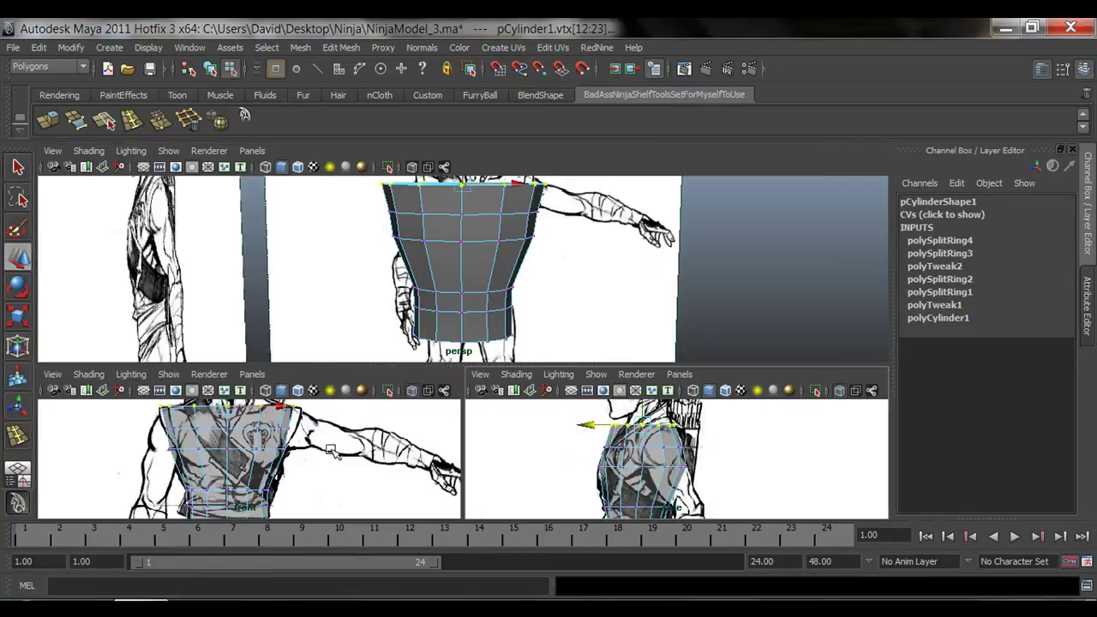
middle_click_drag(334, 441, 340, 452, "alt")
left_click_drag(488, 365, 504, 282)
key("space")
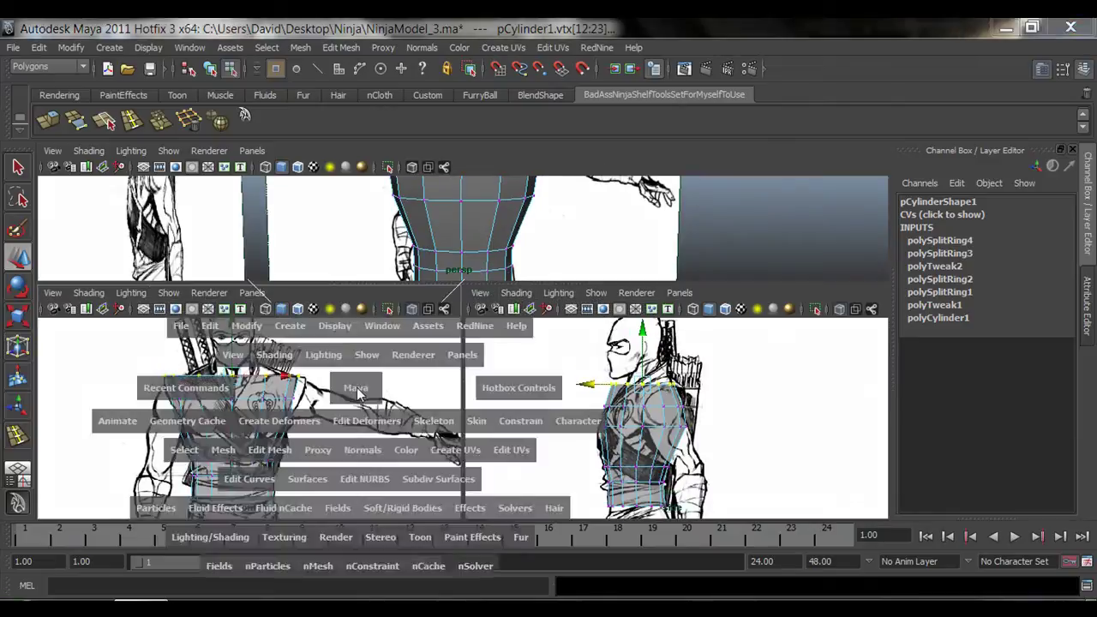
middle_click_drag(505, 298, 492, 364, "alt")
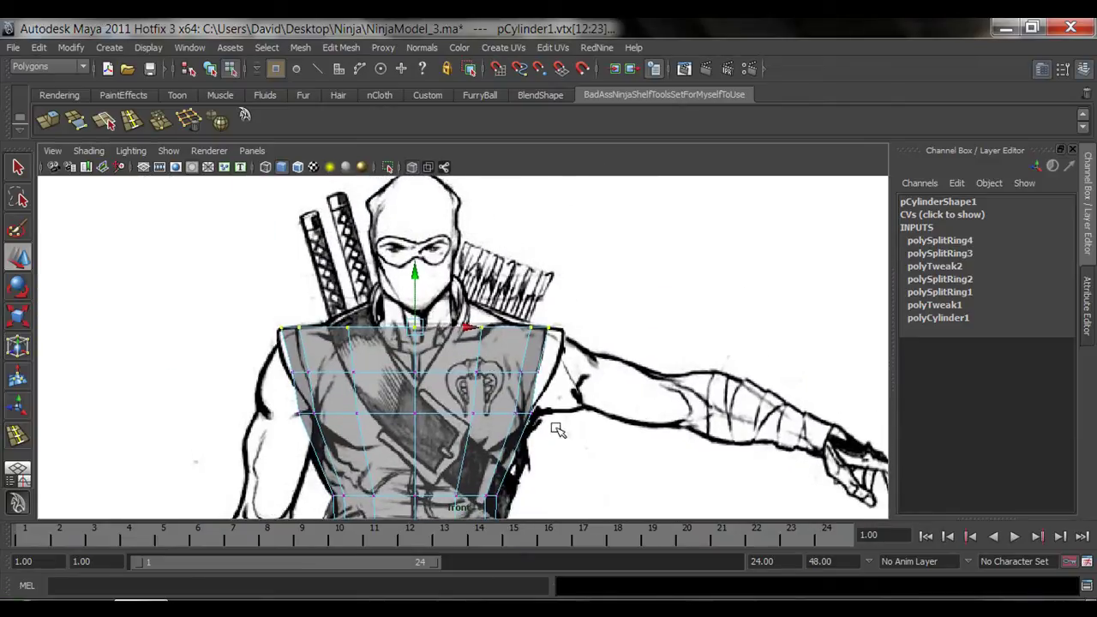
middle_click_drag(503, 431, 493, 419, "alt")
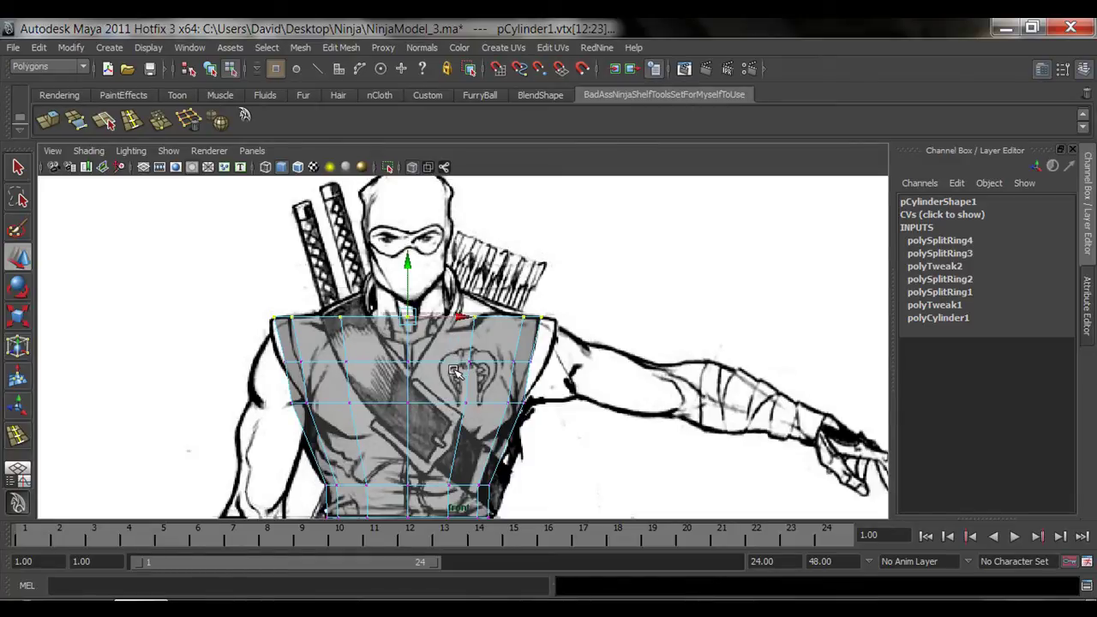
middle_click_drag(454, 371, 436, 358, "alt")
key("space")
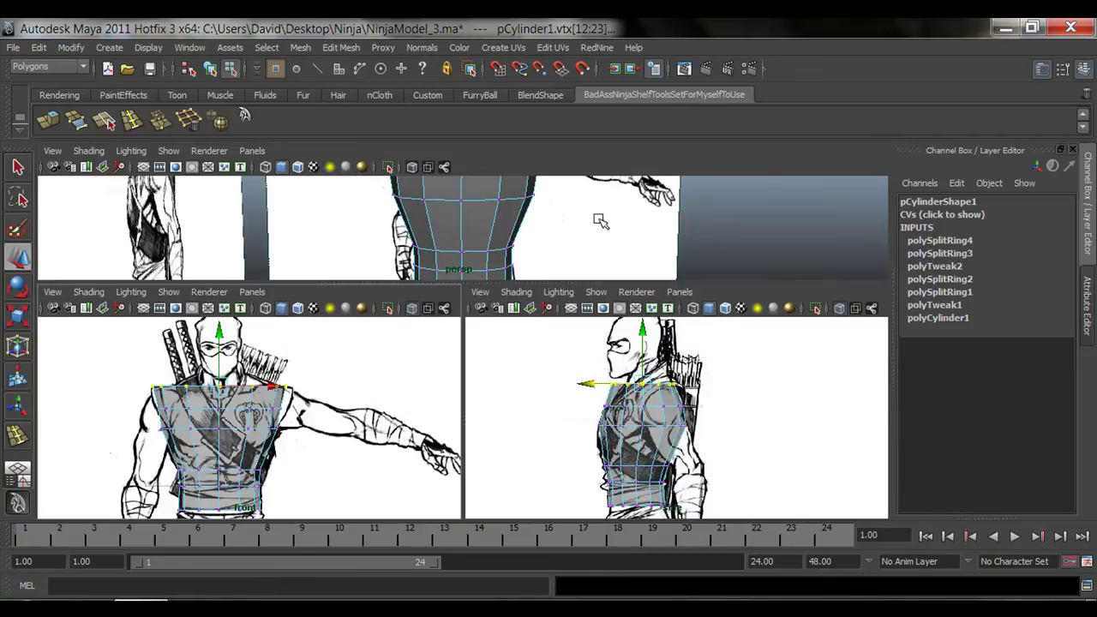
middle_click_drag(599, 219, 604, 234, "alt")
key("space")
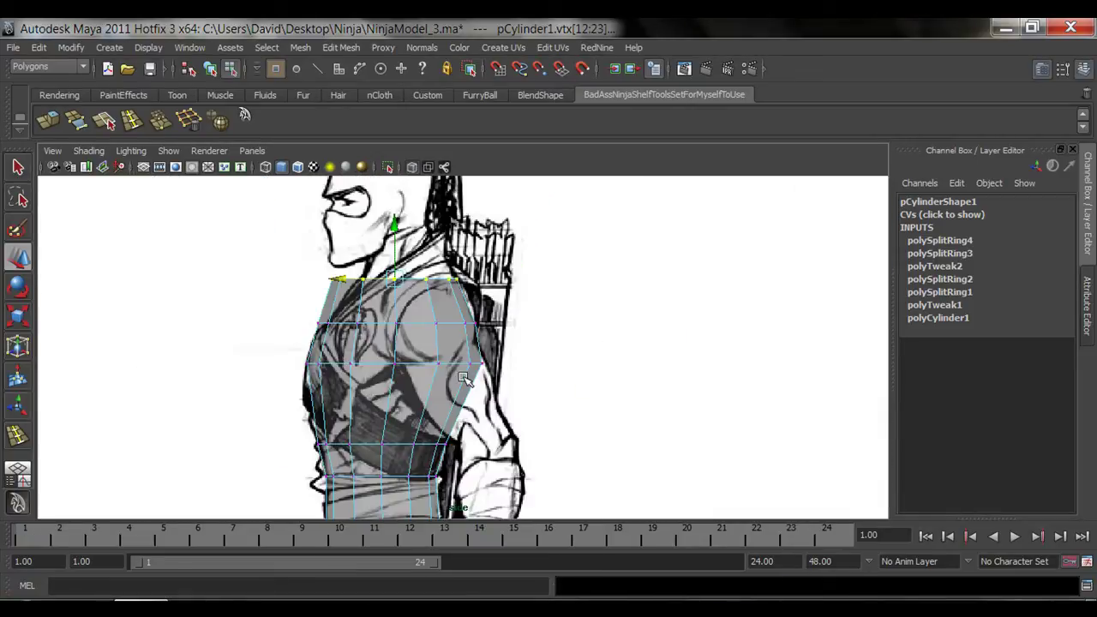
- Scale the top vertex row shallower in Z and move it backward to follow the upper chest and back outlines
scroll(404, 258, "up", 2)
key("r")
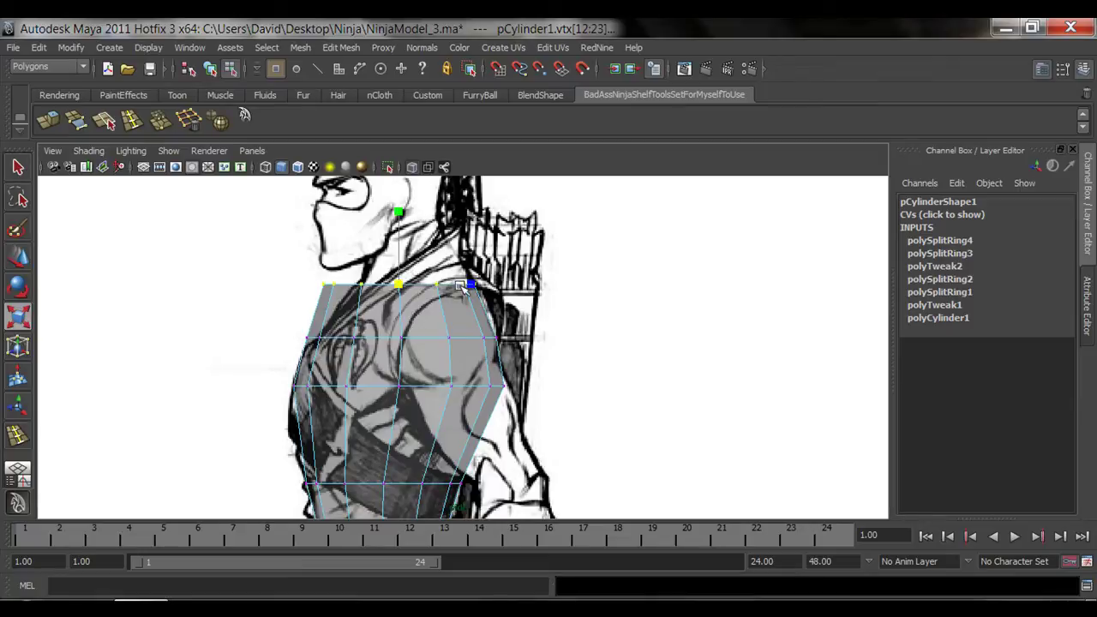
key("w")
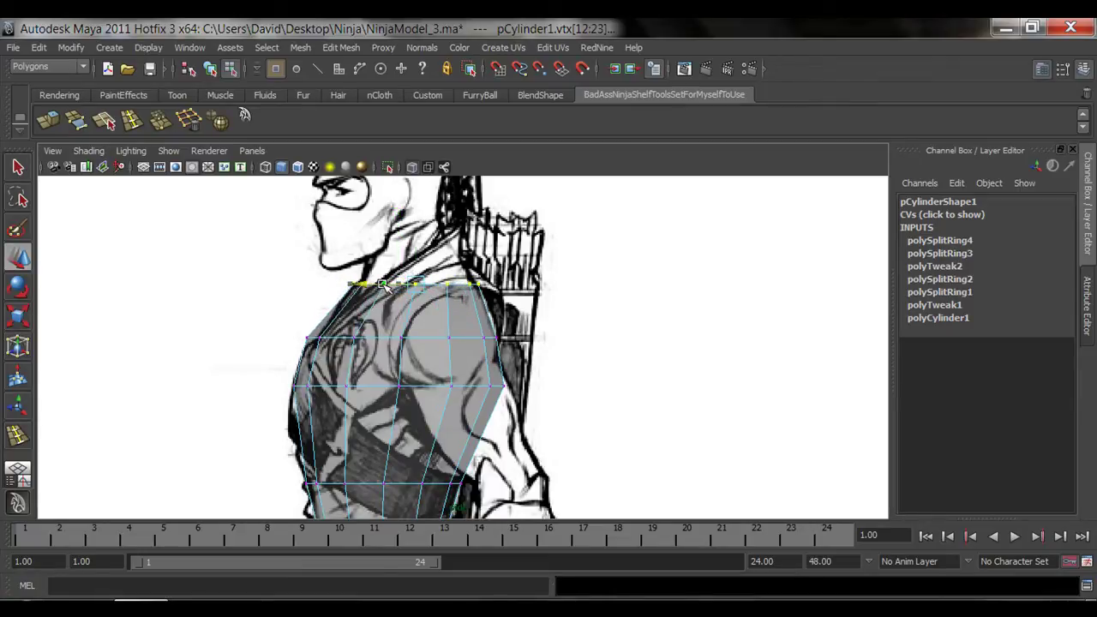
key("r")
key("w")
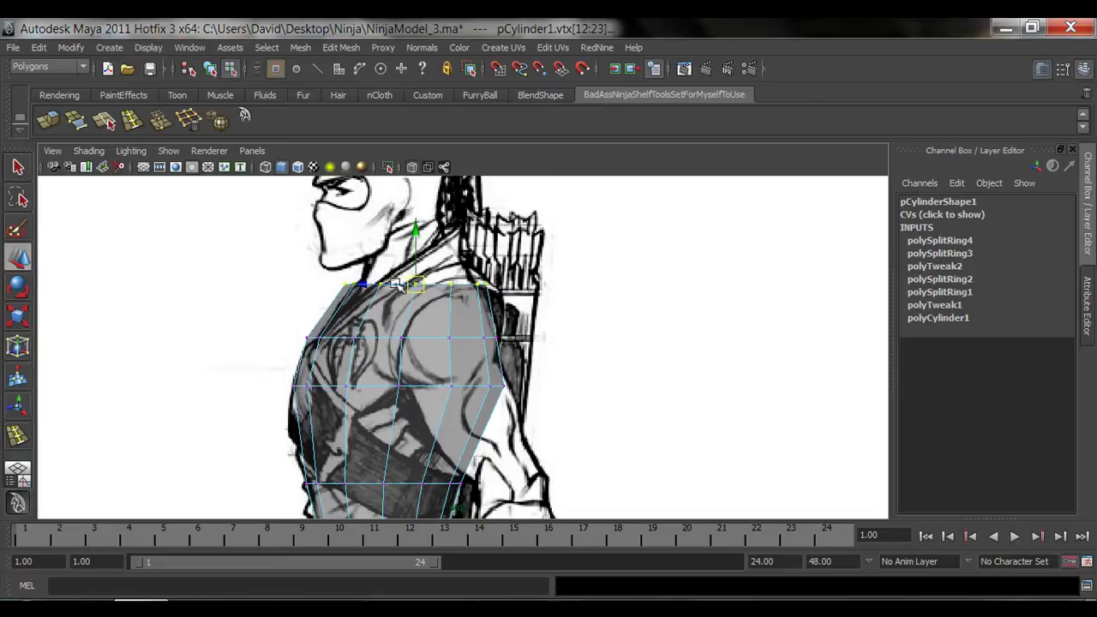
middle_click_drag(438, 366, 443, 326, "alt")
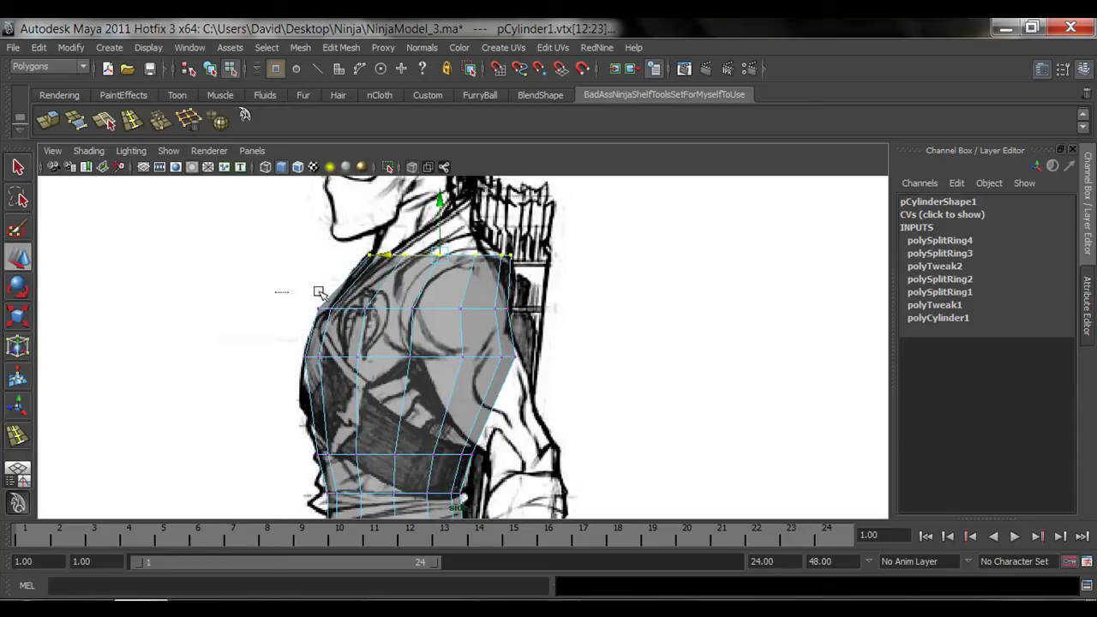
- Move the upper chest vertex row and the armpit-level row slightly backward to fit the back outline
left_click_drag(566, 314, 566, 314)
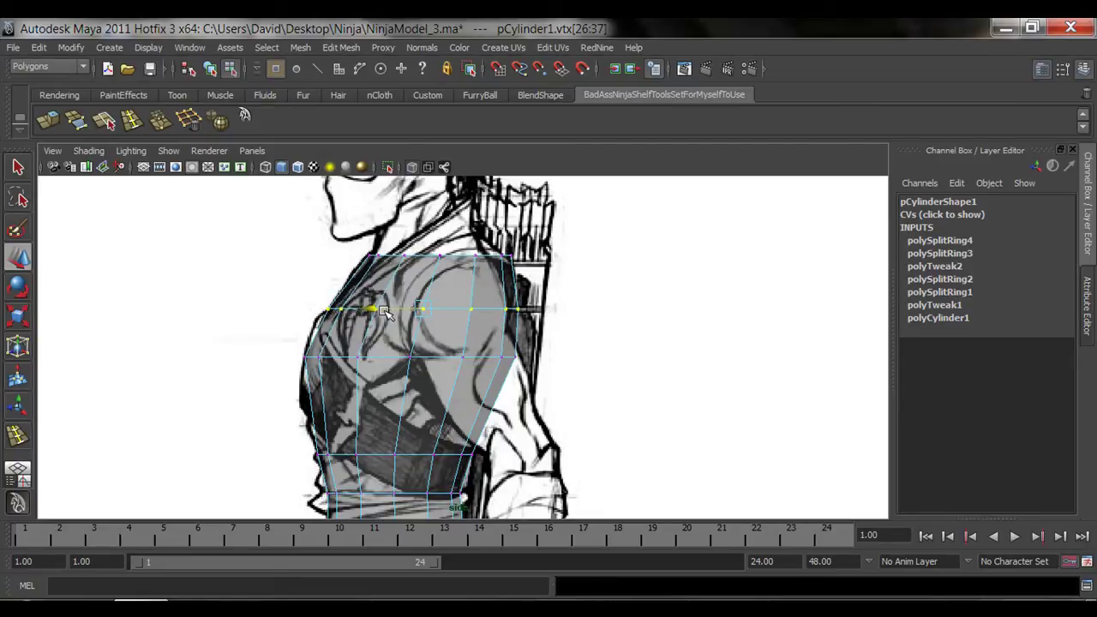
middle_click_drag(440, 390, 429, 297, "alt")
left_click_drag(247, 244, 584, 283)
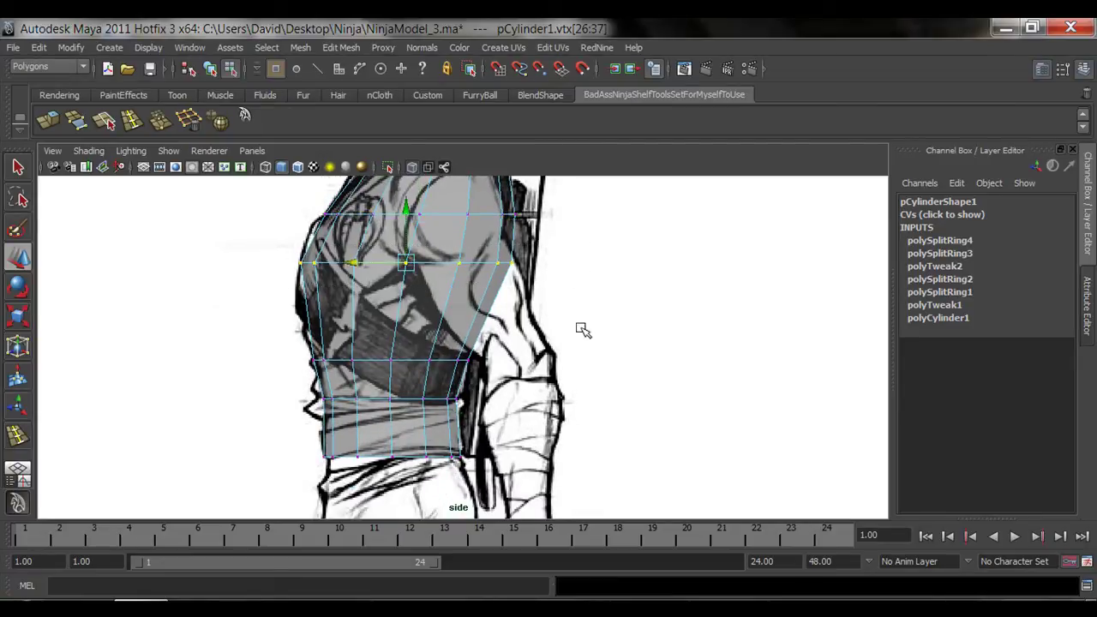
middle_click_drag(366, 257, 371, 326, "alt")
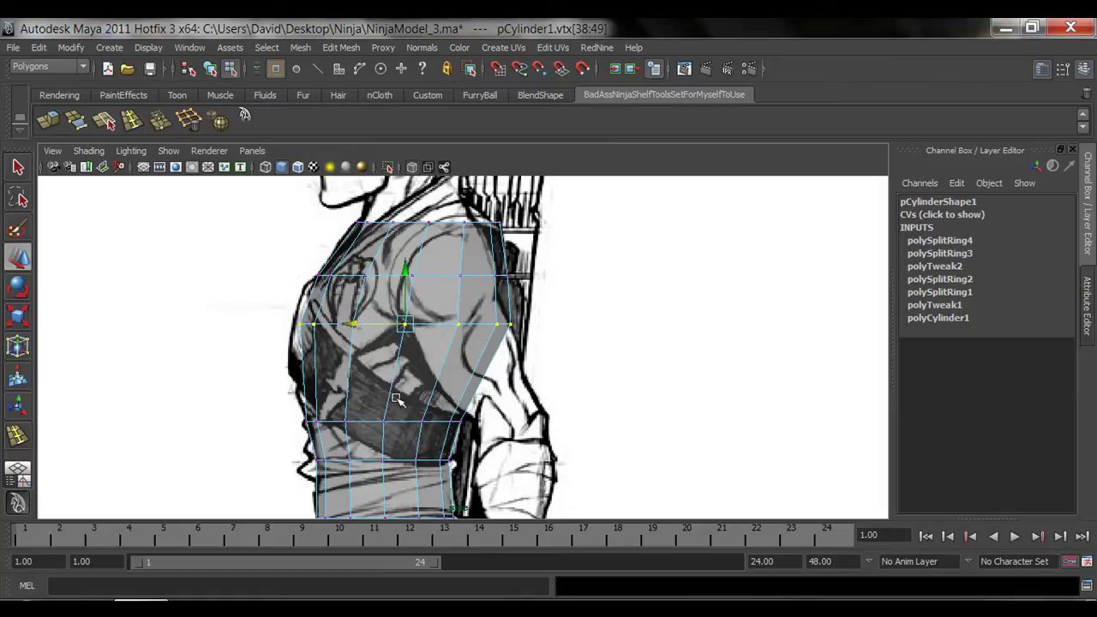
- Return the torso to object mode and examine its shape from the front and above in perspective
middle_click_drag(396, 400, 417, 324, "alt")
scroll(418, 319, "down", 3)
middle_click_drag(433, 254, 438, 316, "alt")
right_click_drag(438, 315, 509, 291)
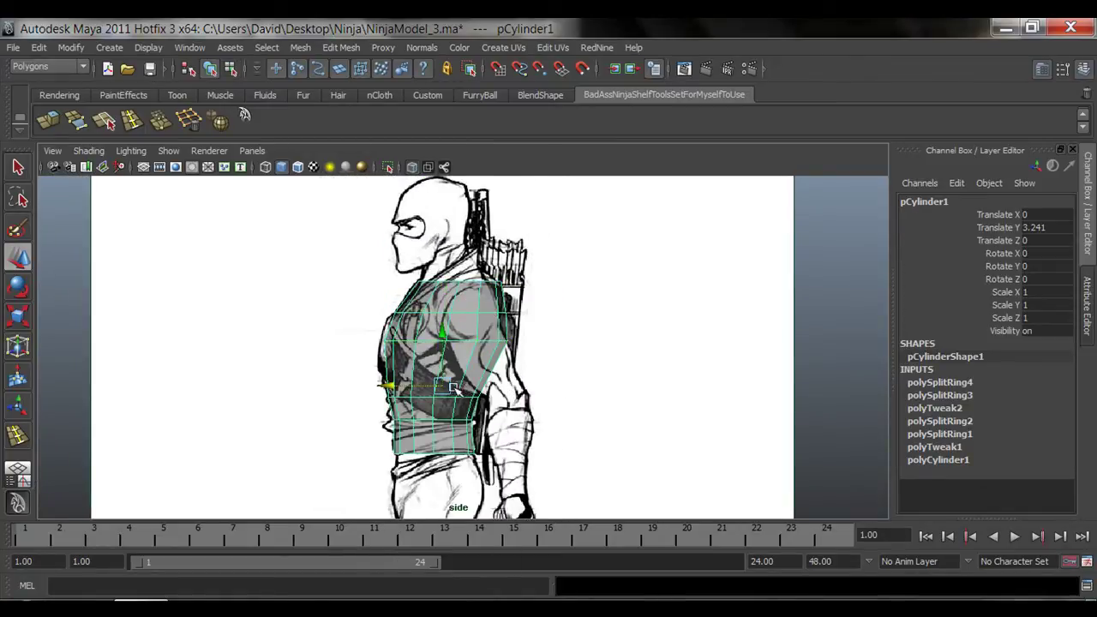
key("space")
key("space")
mouse_move(523, 396)
left_mouse_down("alt")
mouse_move(575, 417)
mouse_move(554, 335)
mouse_move(526, 441)
mouse_move(556, 419)
mouse_move(505, 402)
left_mouse_up("alt")
right_click_drag(504, 402, 600, 444, "alt")
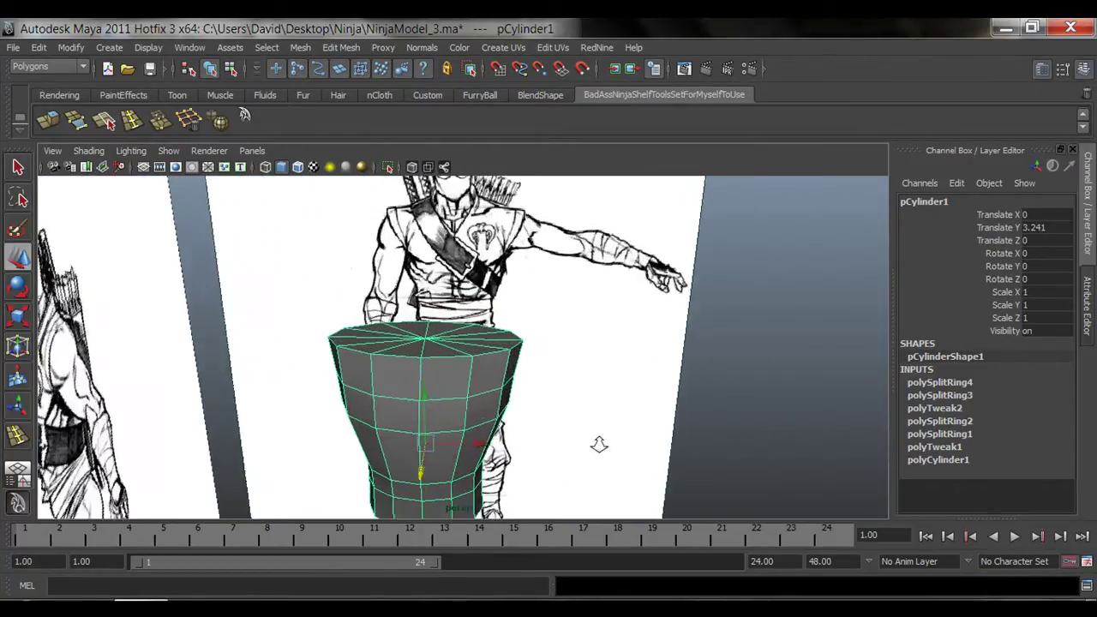
left_click_drag(599, 444, 467, 334, "alt")
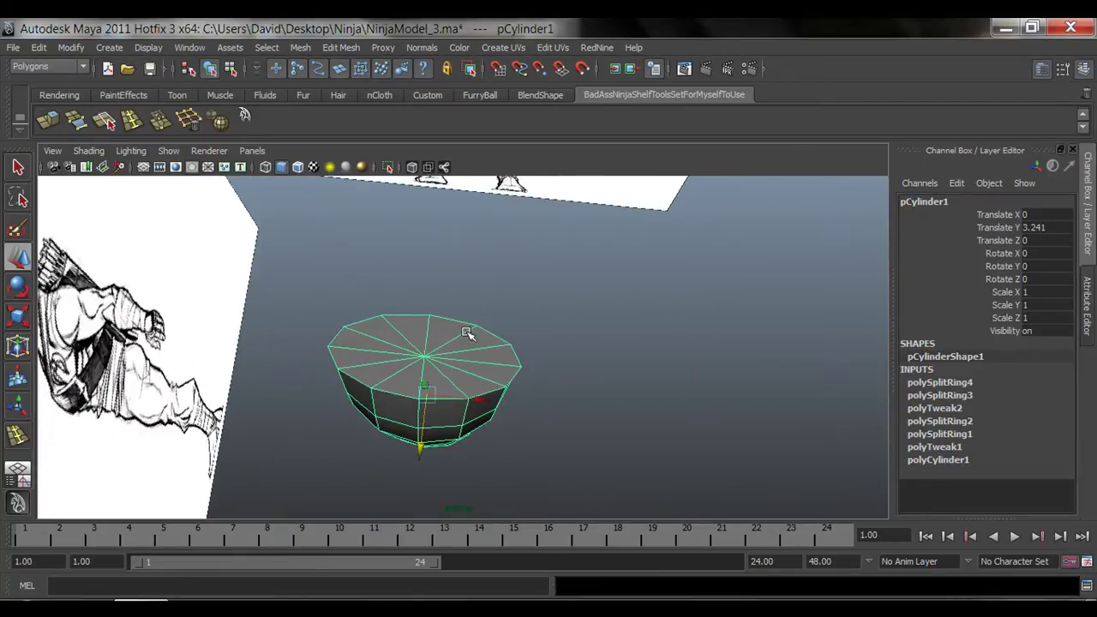
- Select only the faces of the torso cylinder's top cap and delete them
right_click_drag(452, 315, 454, 353)
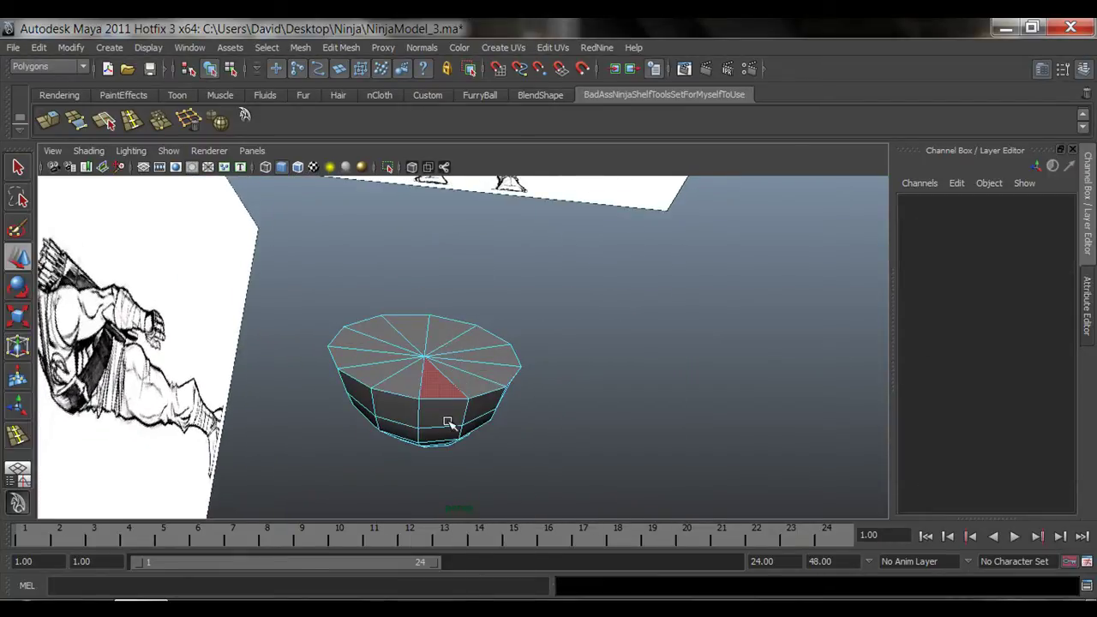
left_click_drag(448, 423, 464, 357, "alt")
key("space")
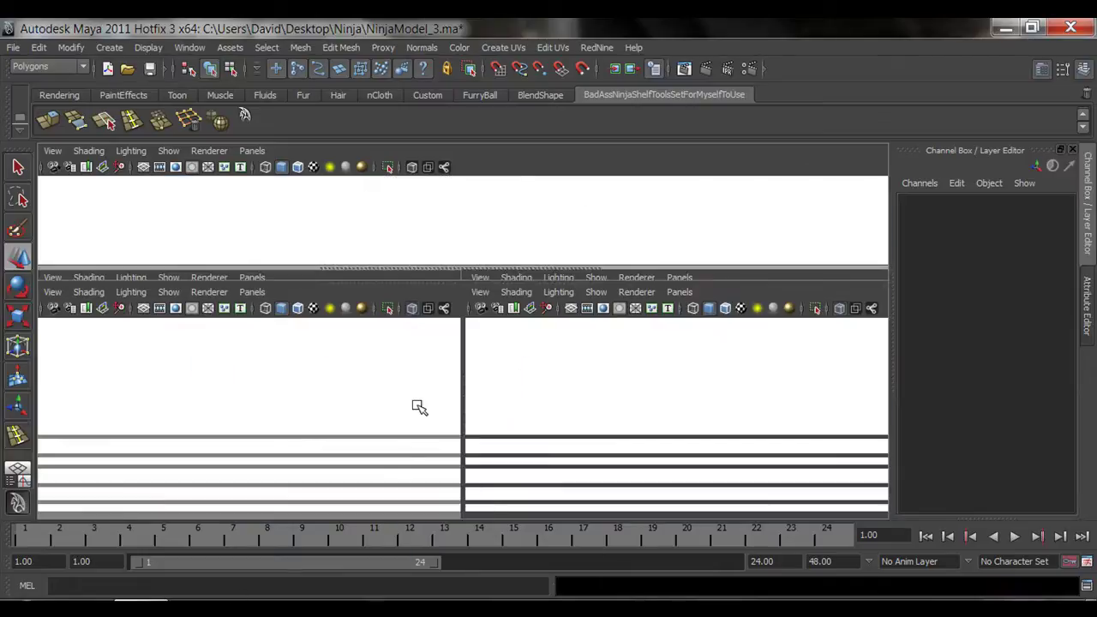
key("space")
left_click_drag(228, 259, 617, 300)
key("space")
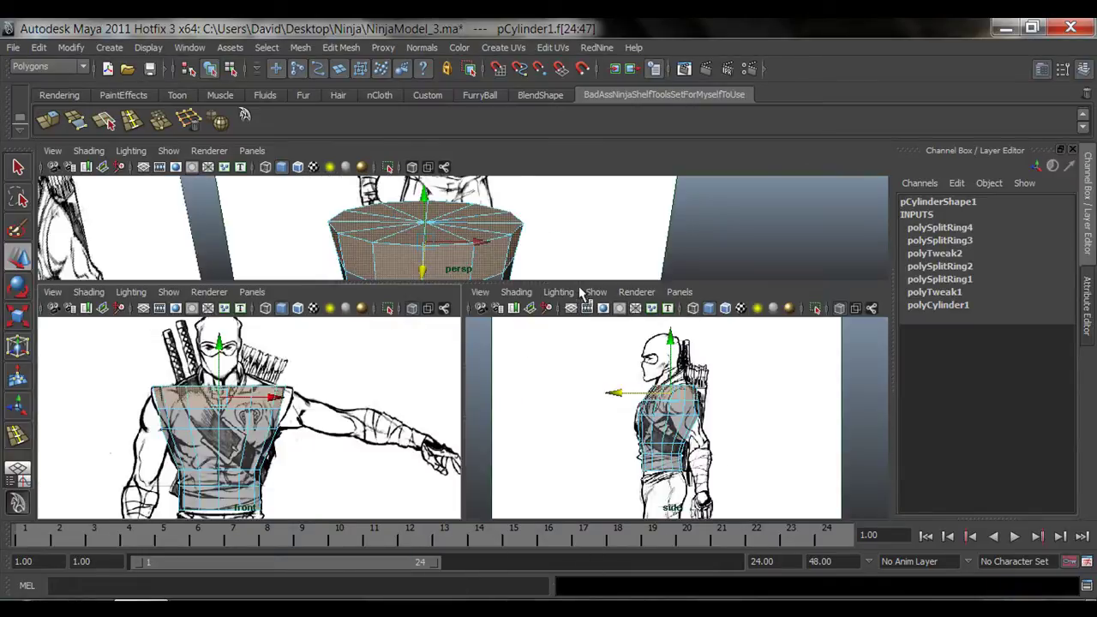
left_click_drag(594, 222, 425, 259, "alt")
key("space")
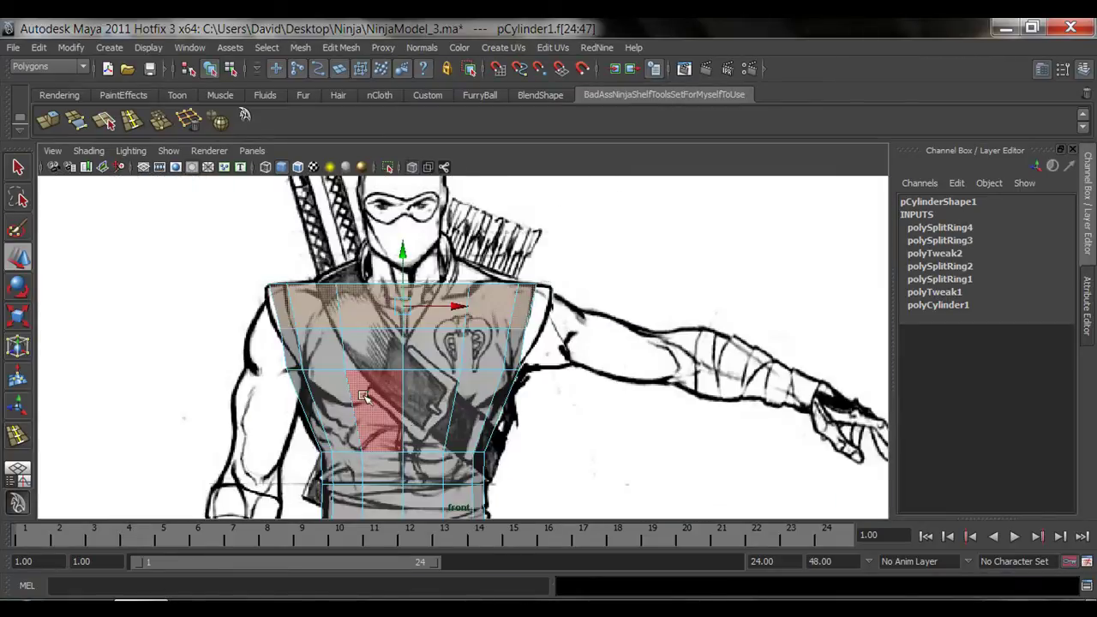
key("space")
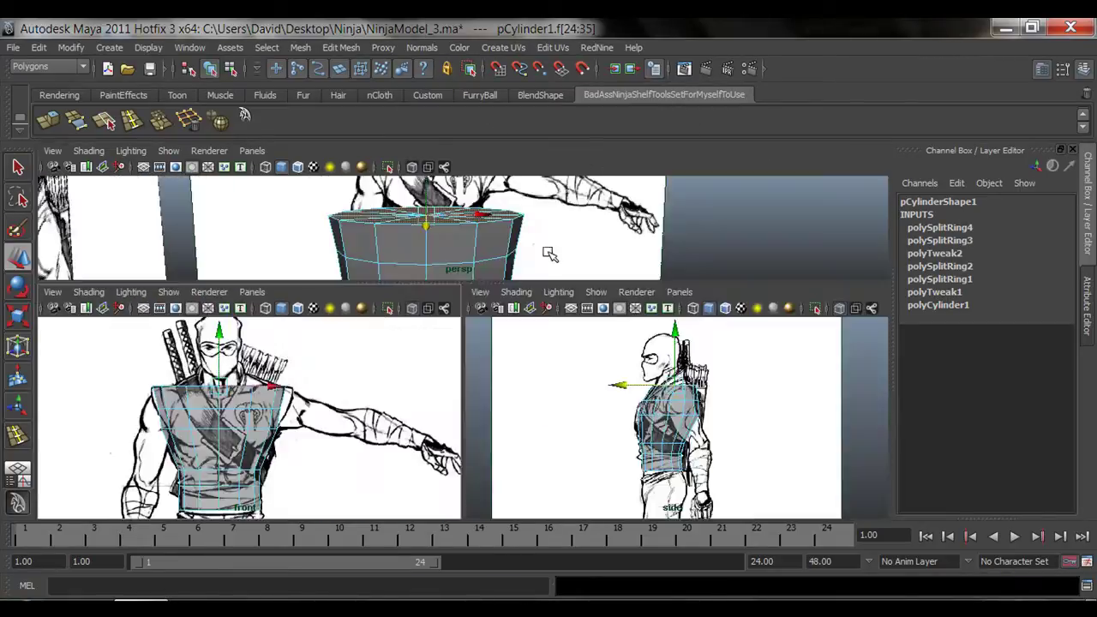
key("space")
left_click_drag(548, 244, 547, 300, "alt")
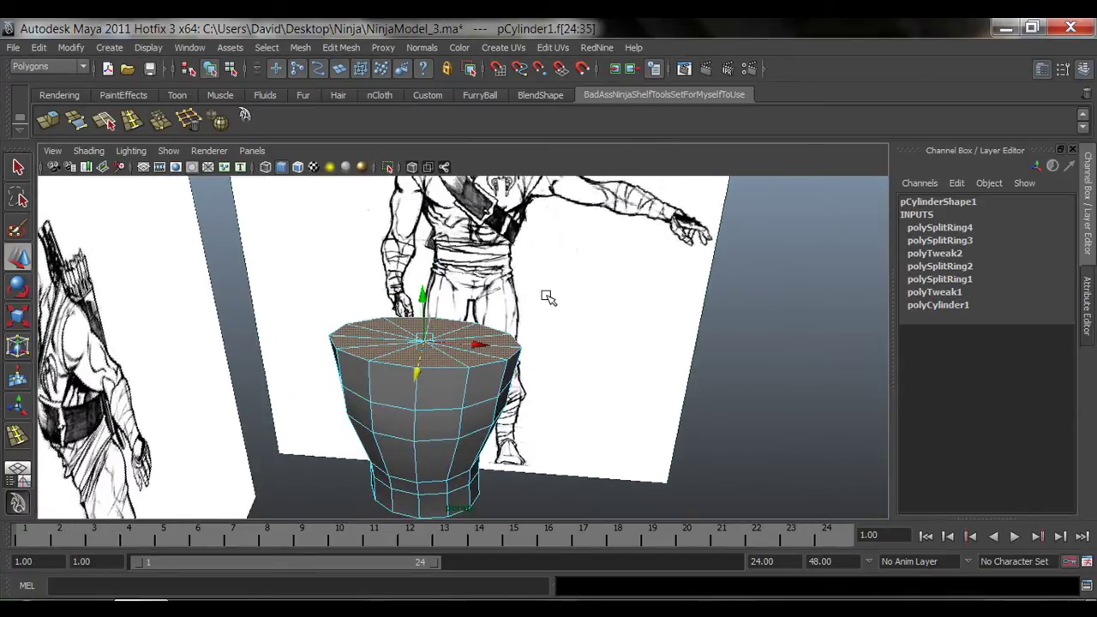
left_click(549, 297)
- Select only the faces of the torso cylinder's bottom cap and delete them
left_click_drag(550, 398, 532, 329, "alt")
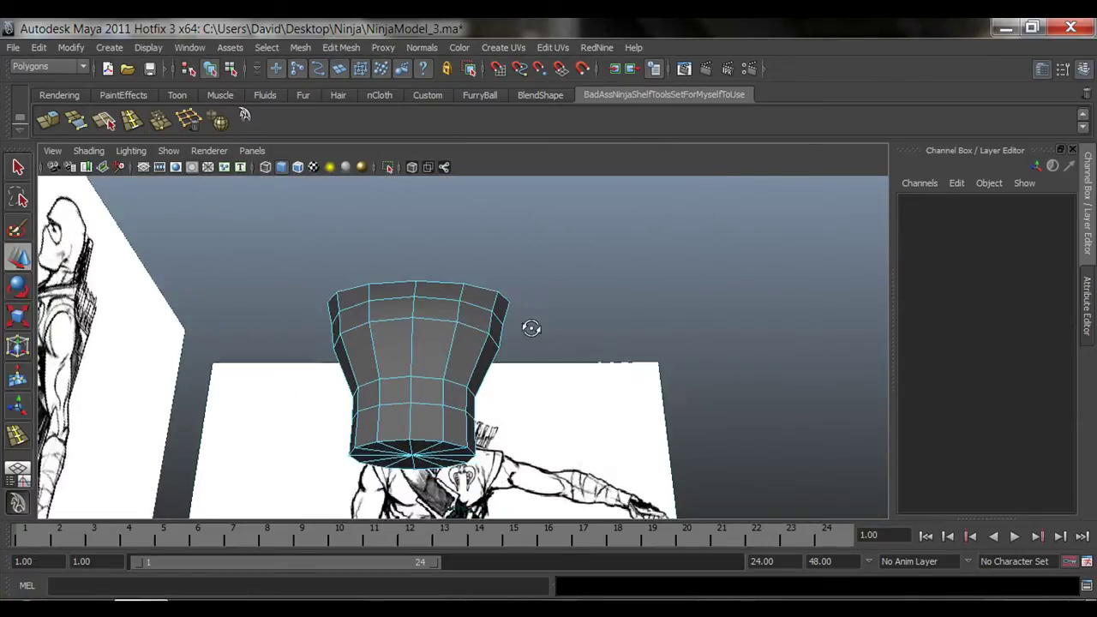
key("space")
middle_click_drag(294, 465, 317, 381, "alt")
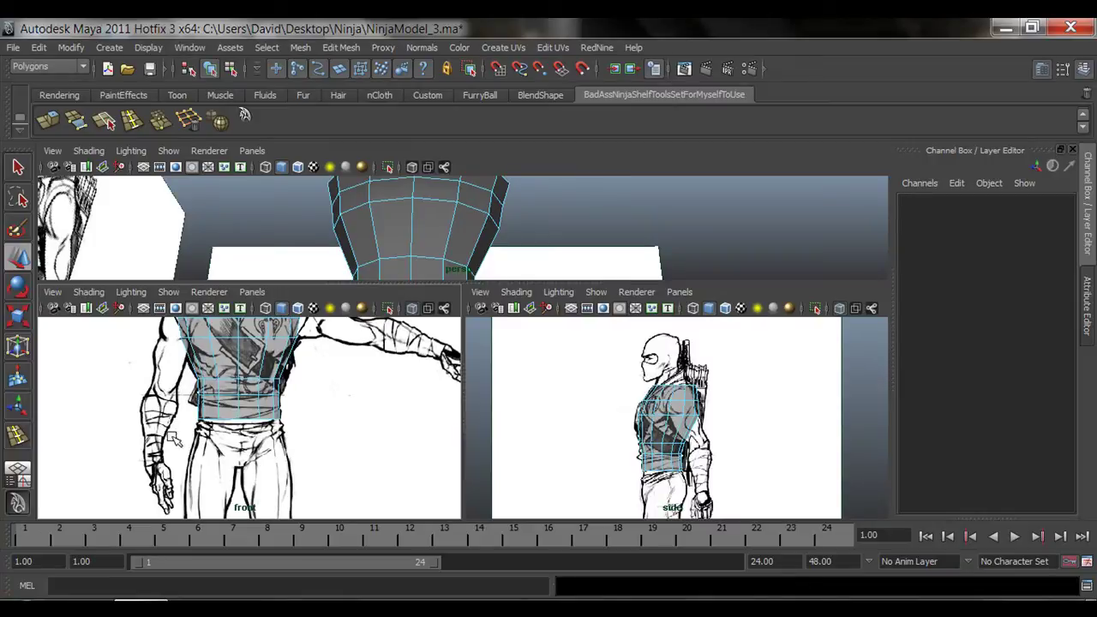
left_click_drag(171, 438, 326, 409)
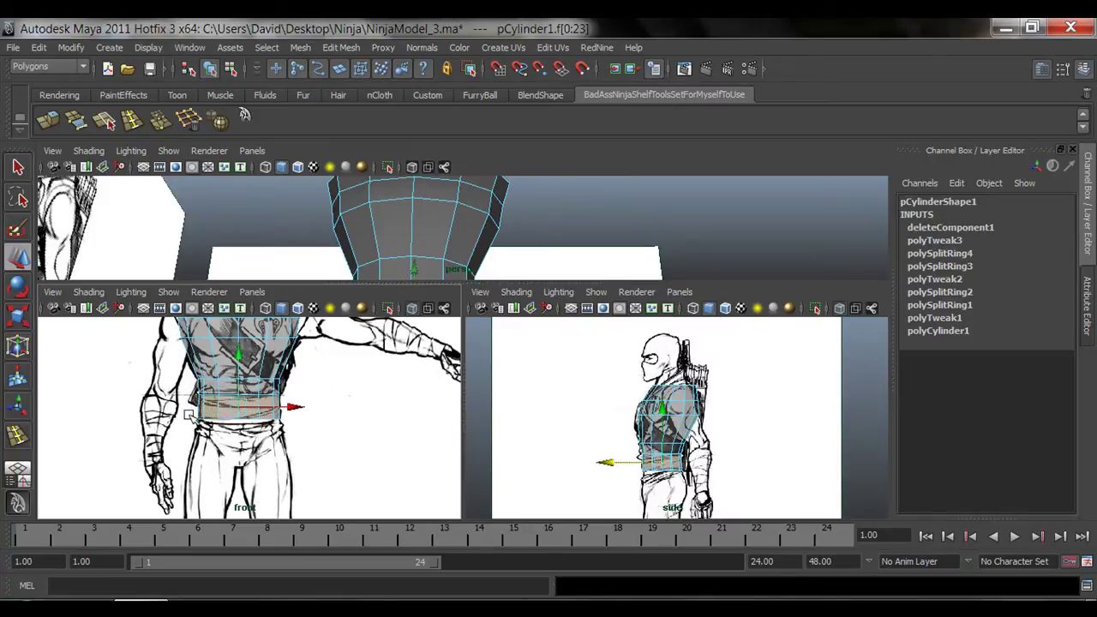
left_click_drag(181, 410, 312, 410, "ctrl")
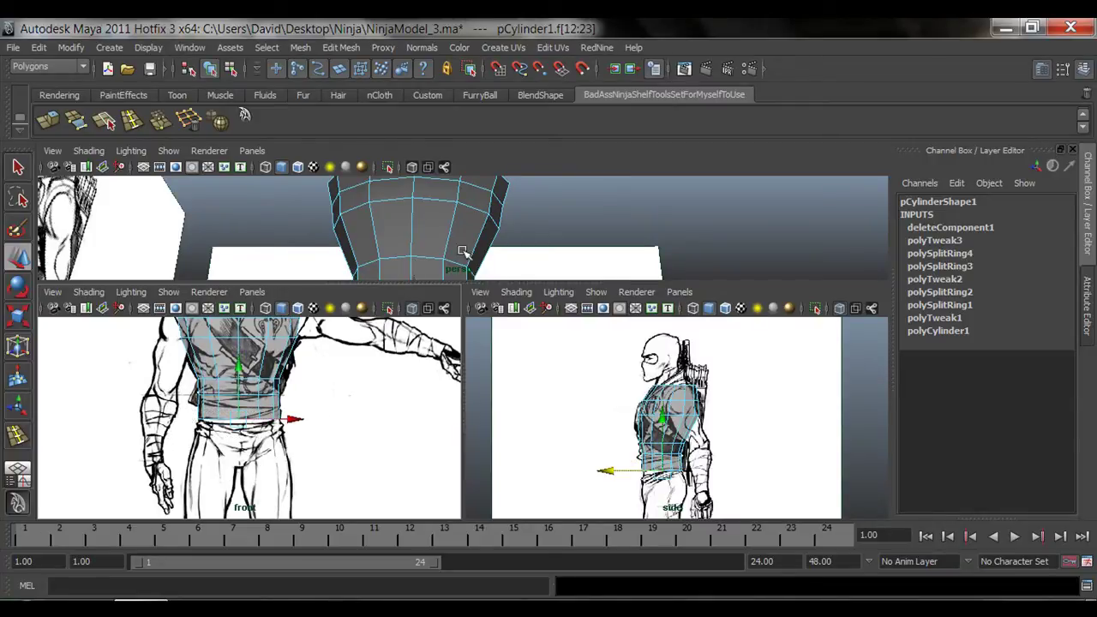
key("space")
left_click_drag(520, 251, 497, 399, "alt")
key("Delete")
left_click_drag(509, 357, 400, 332, "alt")
- Return to object mode, select the open torso mesh and check it against the front drawing
right_click_drag(484, 294, 485, 294)
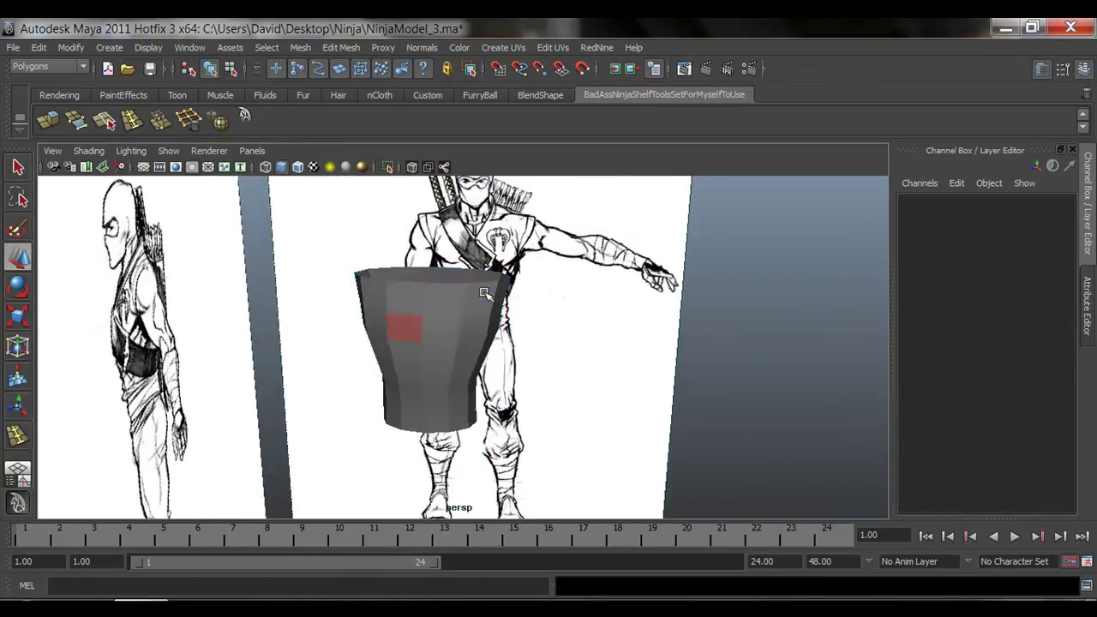
left_click(484, 300)
middle_click_drag(528, 371, 603, 385, "alt")
mouse_move(603, 385)
left_mouse_down("alt")
mouse_move(403, 369)
mouse_move(362, 409)
mouse_move(481, 403)
mouse_move(617, 416)
mouse_move(549, 397)
mouse_move(592, 375)
left_mouse_up("alt")
key("space")
key("space")
key("space")
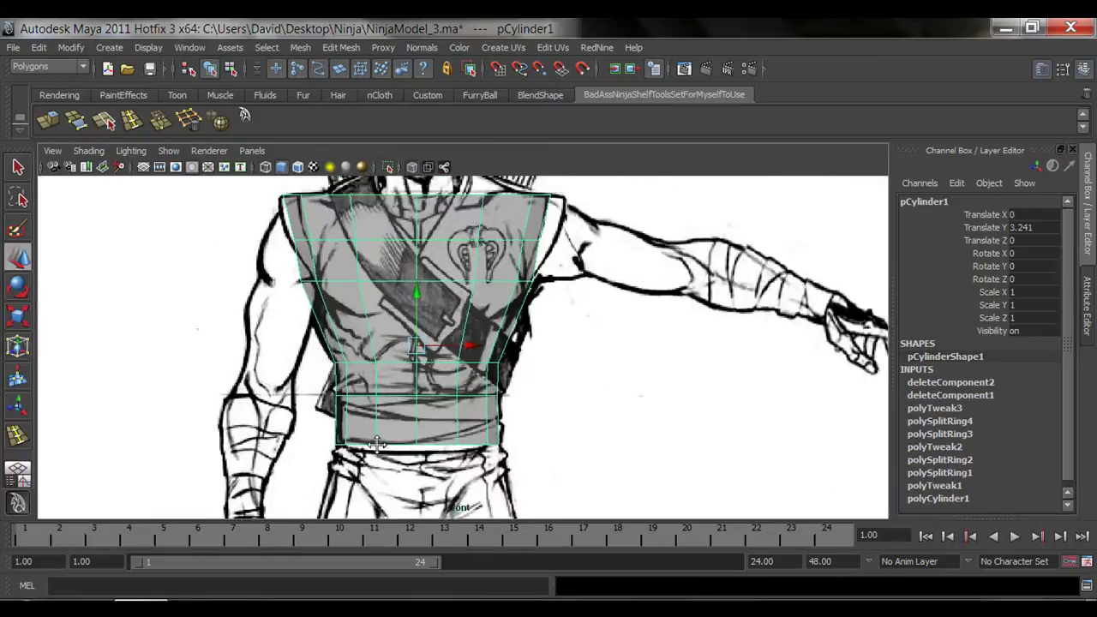
scroll(407, 382, "down", 3)
middle_click_drag(422, 400, 427, 420, "alt")
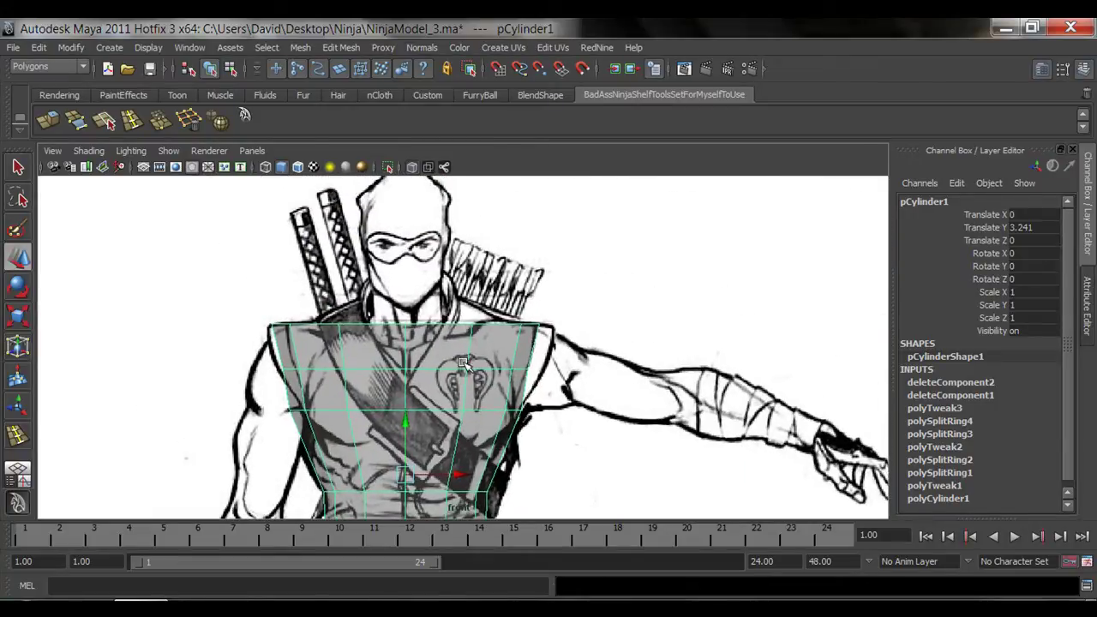
- Select the top vertex row in the front view and scale it narrower in X, inward from the shoulder edges
scroll(427, 419, "up", 2)
right_click_drag(521, 315, 460, 315)
left_click_drag(184, 283, 610, 341)
left_click_drag(471, 324, 451, 322)
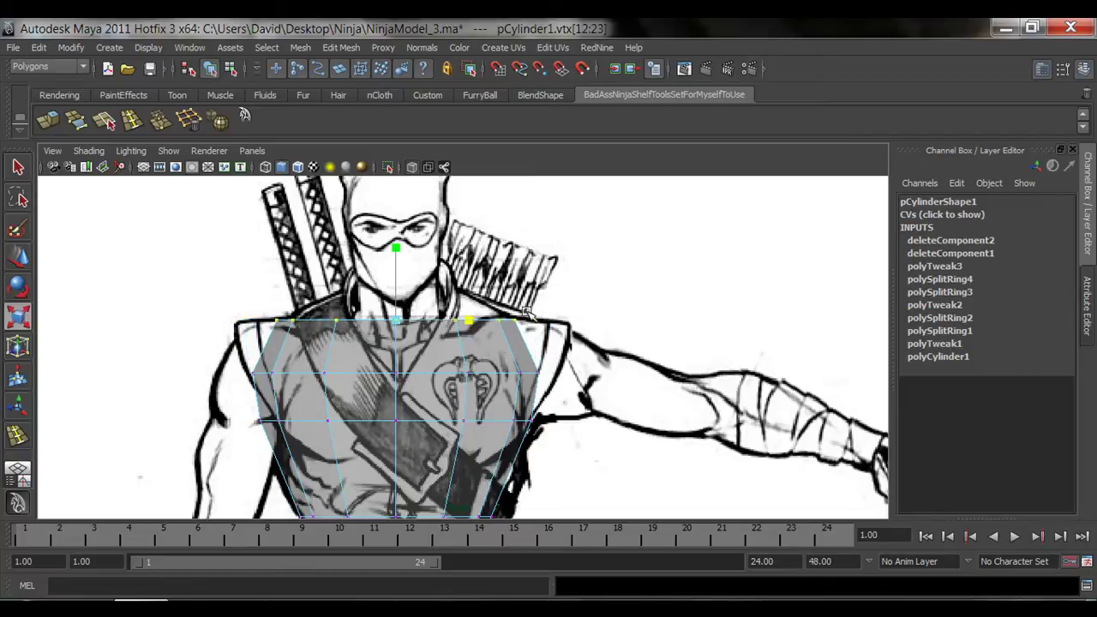
middle_click_drag(542, 405, 576, 373, "alt")
right_click_drag(575, 373, 473, 393, "alt")
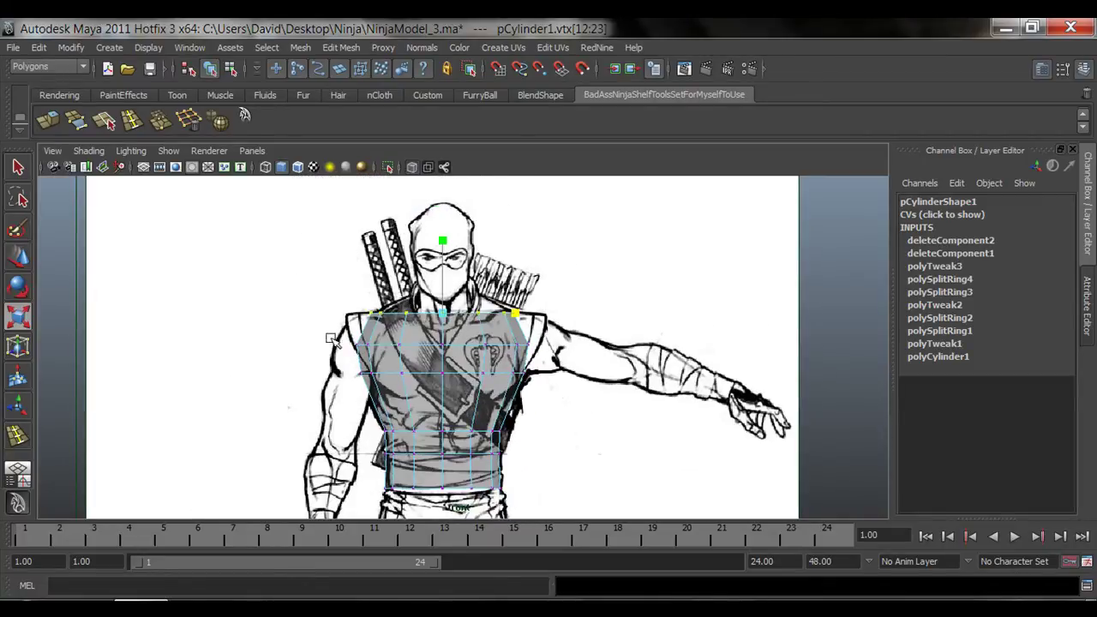
- Scale the top two vertex rows narrower in X in the front view and return to the perspective view
left_click(510, 344)
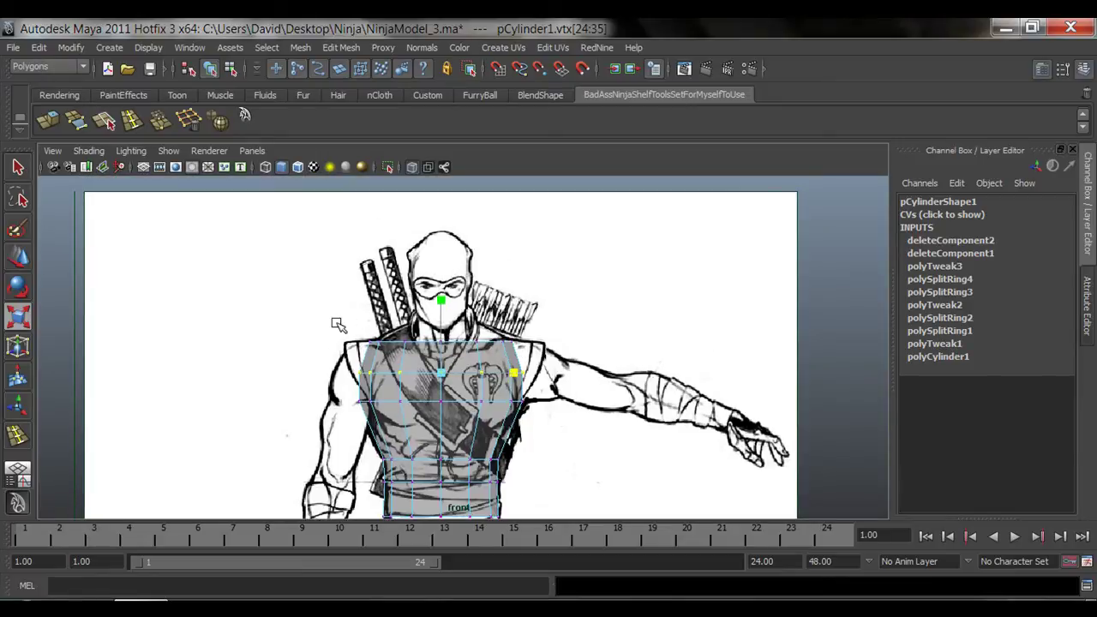
left_click_drag(512, 341, 456, 418)
key("space")
key("space")
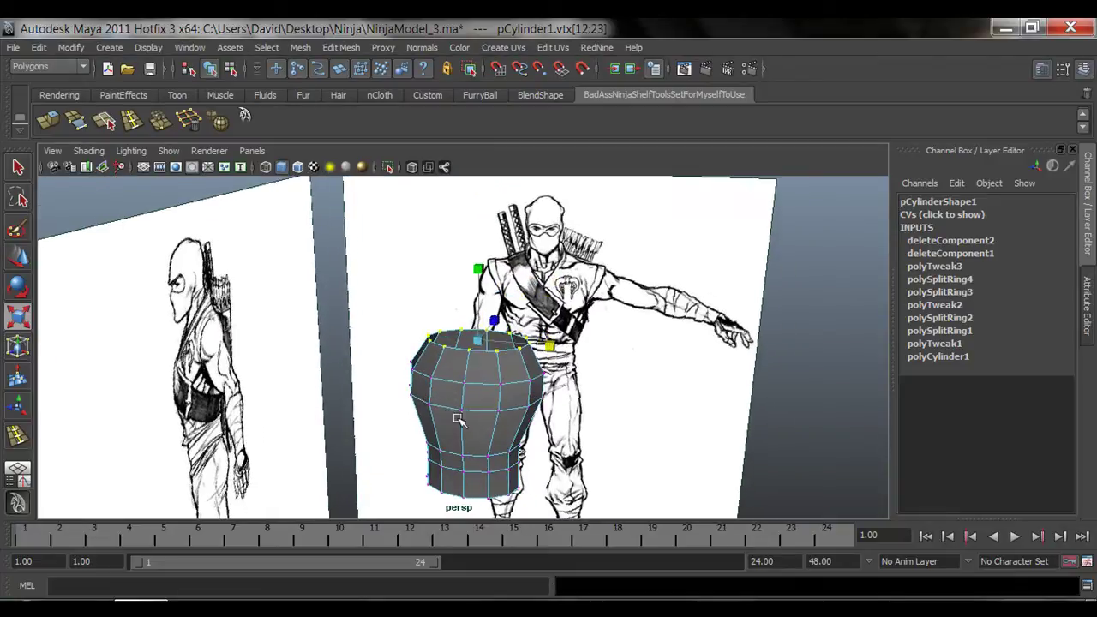
- Switch the torso to edge mode and select the complete border edge loop around its open top
key("q")
right_click_drag(494, 315, 493, 273)
right_click_drag(469, 352, 606, 423, "alt")
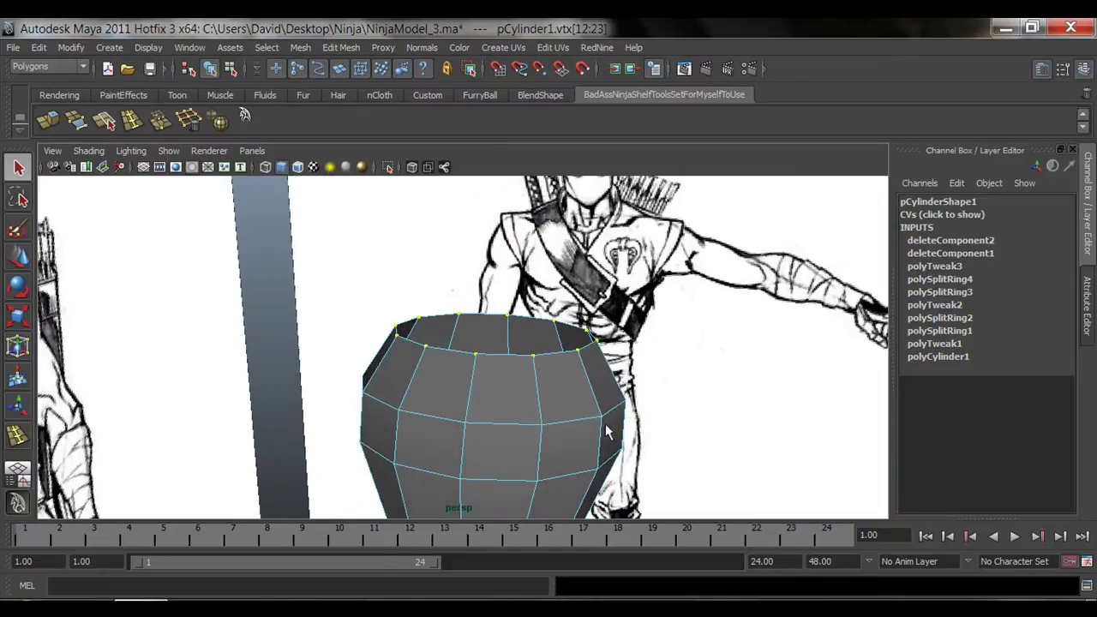
double_click(498, 355)
left_click_drag(498, 355, 521, 431, "alt")
mouse_move(579, 369)
left_mouse_down("alt")
mouse_move(620, 457)
mouse_move(578, 436)
mouse_move(600, 428)
left_mouse_up("alt")
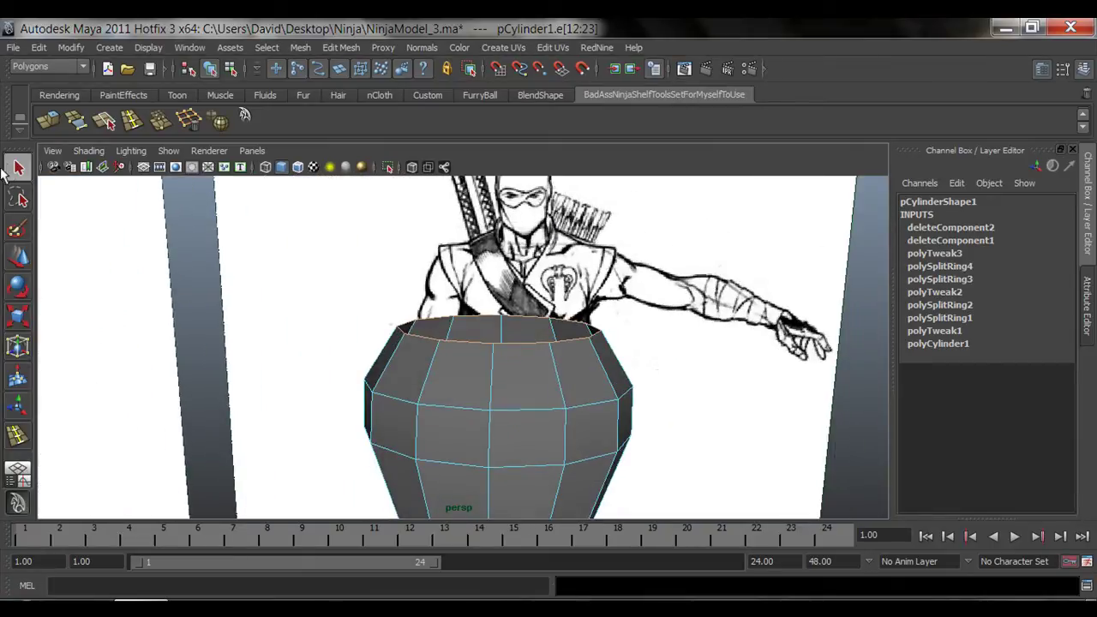
- Extrude the top border edges and move them straight up to form a new ring of faces
left_click(45, 126)
left_click_drag(343, 360, 409, 351, "alt")
key("w")
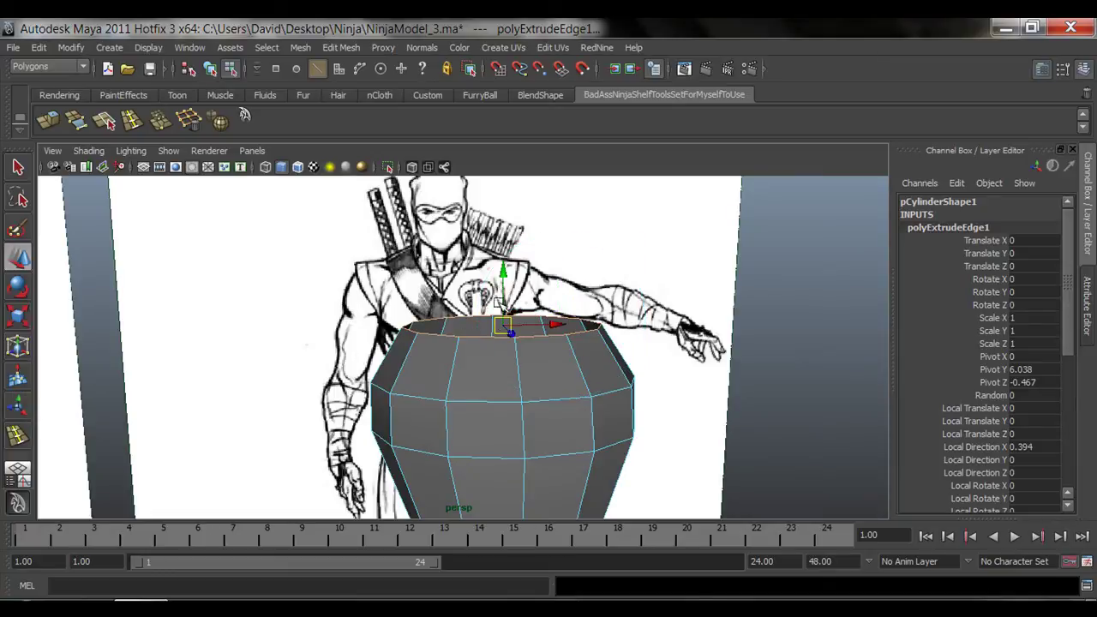
left_click_drag(504, 296, 500, 240)
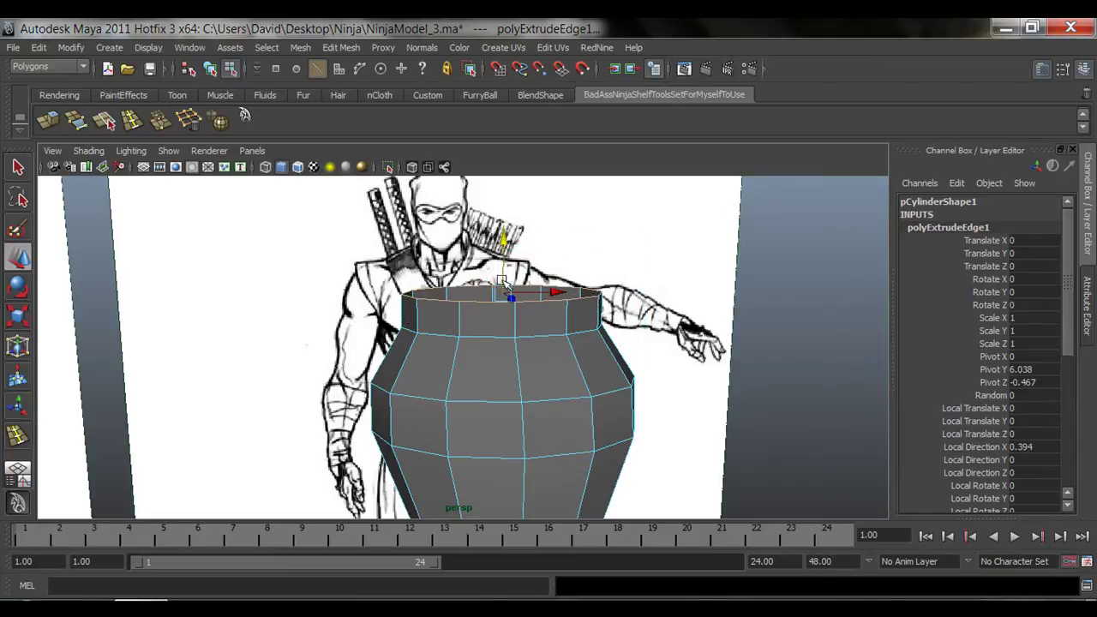
- Scale the extruded top loop narrower in X in the front view, in towards the base of the neck
left_click_drag(558, 367, 523, 364, "alt")
key("space")
key("space")
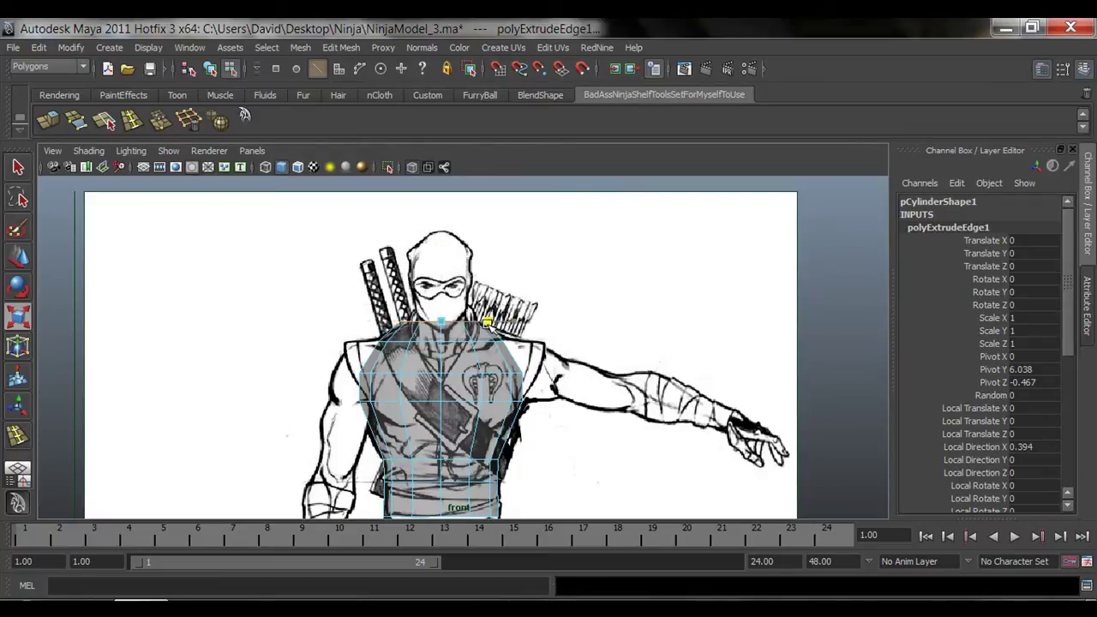
scroll(515, 326, "up", 3)
left_click_drag(499, 309, 492, 310)
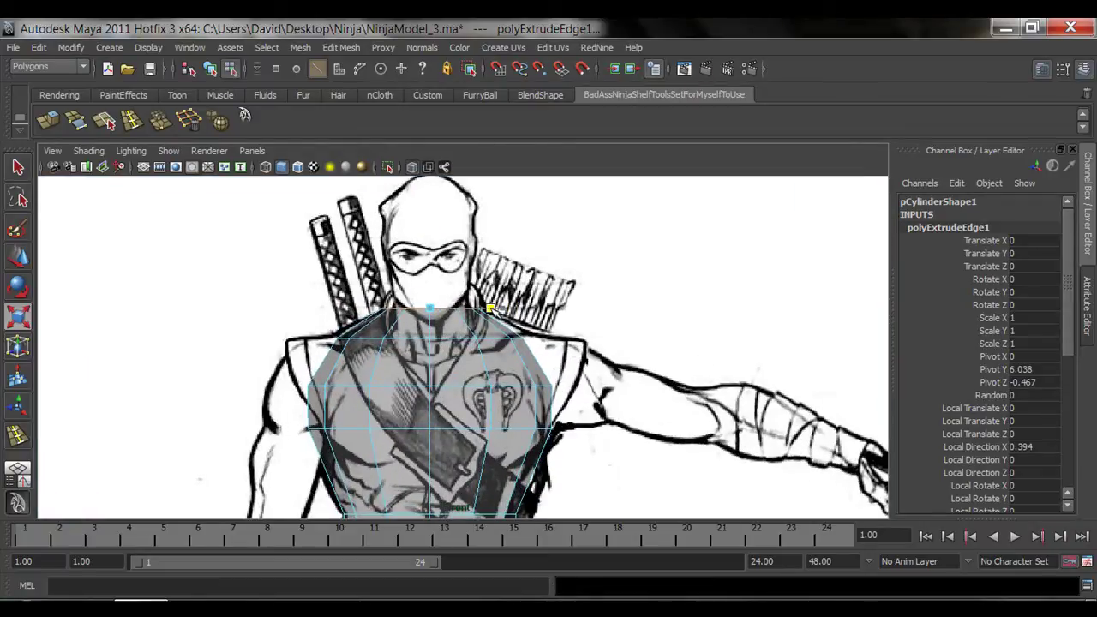
- In the side view, scale the top loop narrower in depth and move it forward to the drawn neck base
key("w")
key("space")
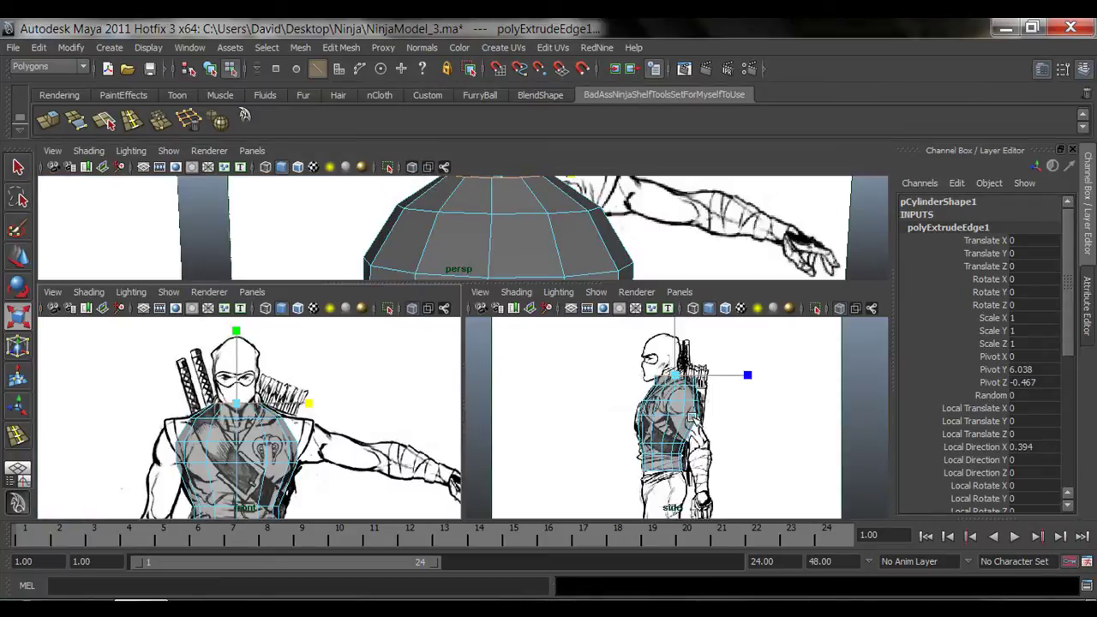
key("space")
scroll(374, 301, "up", 1)
middle_click_drag(374, 301, 343, 372, "alt")
scroll(339, 347, "up", 1)
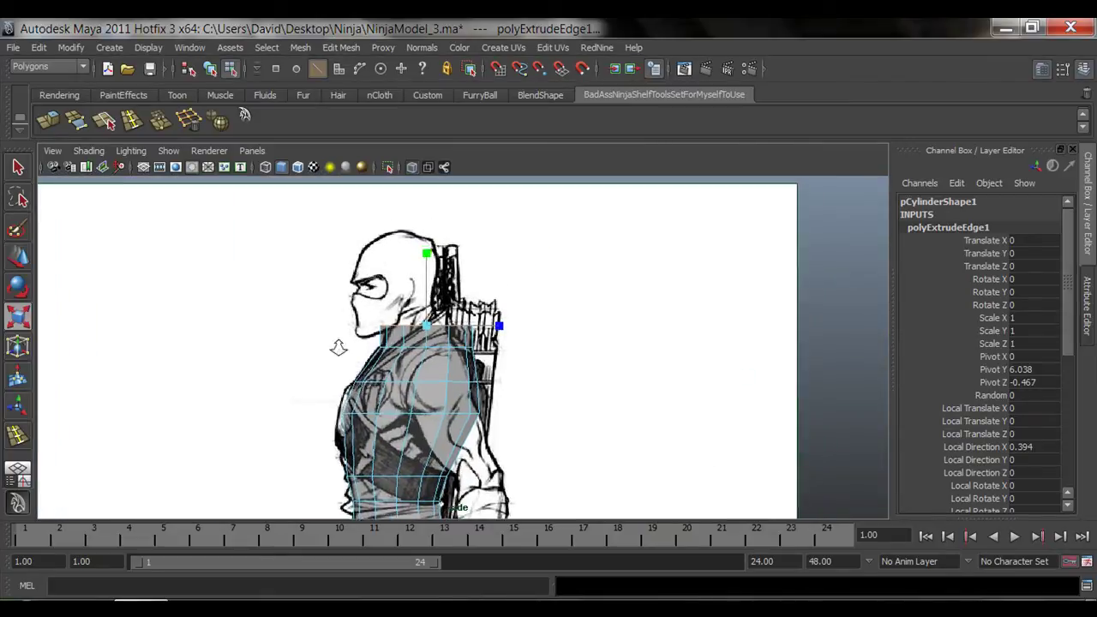
scroll(339, 348, "up", 3)
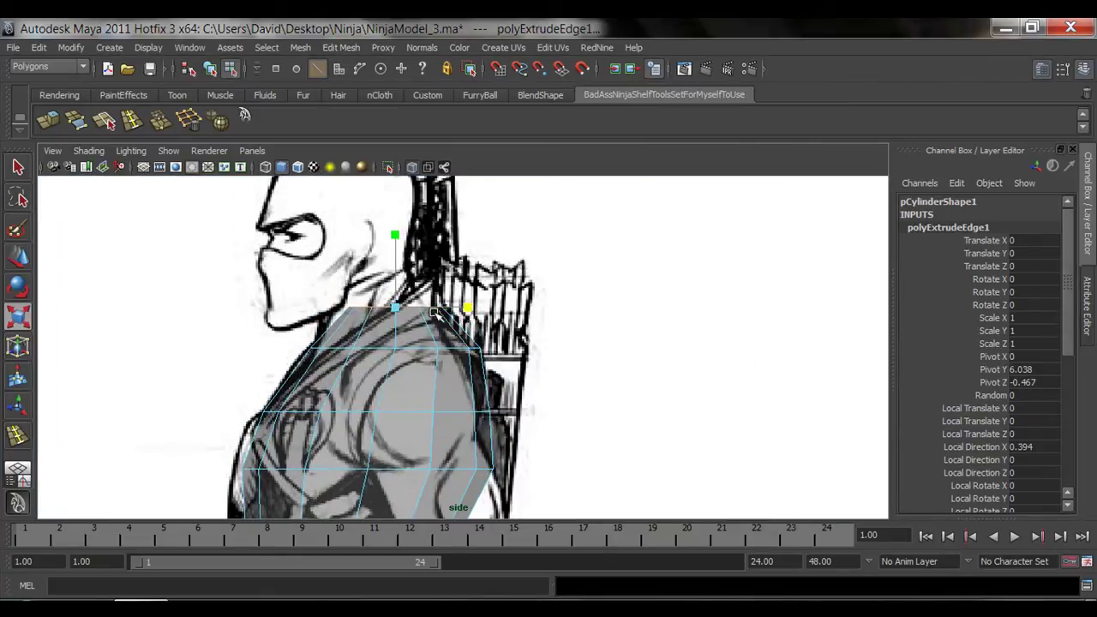
key("w")
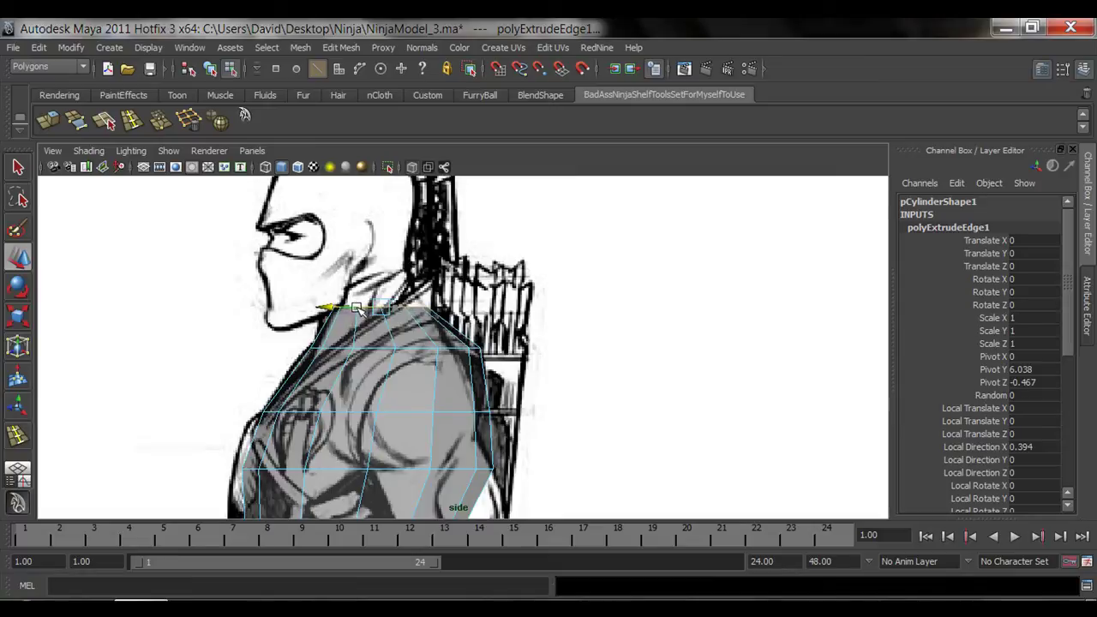
- Select the edge loop just below the neck loop and move it slightly forward in the side view
middle_click_drag(302, 416, 388, 389, "alt")
right_click_drag(387, 389, 422, 389, "alt")
double_click(463, 320)
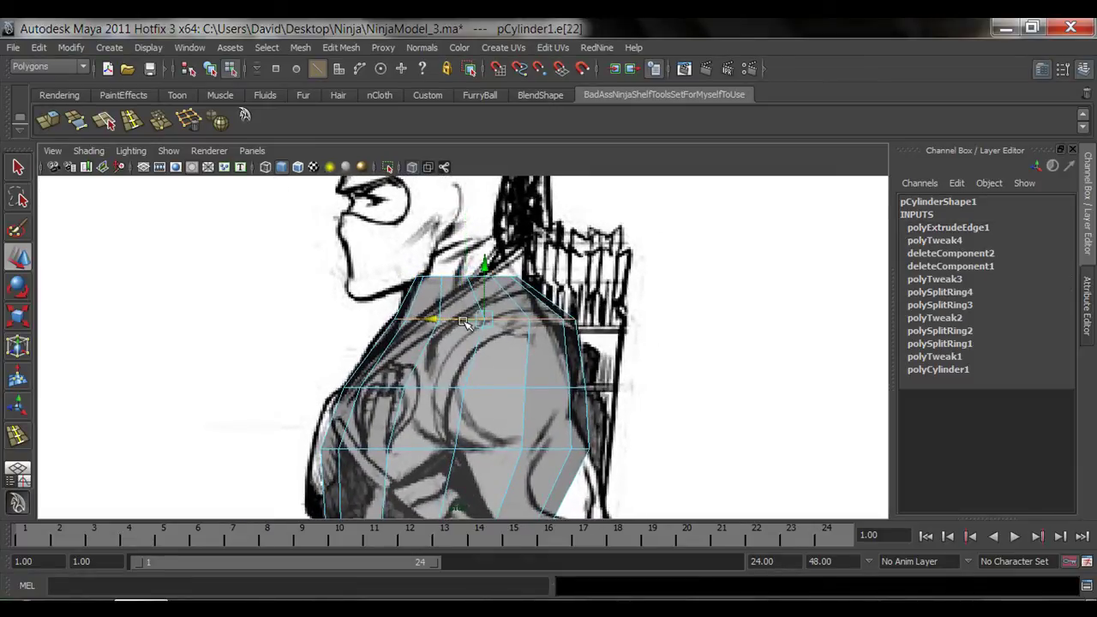
key("r")
key("w")
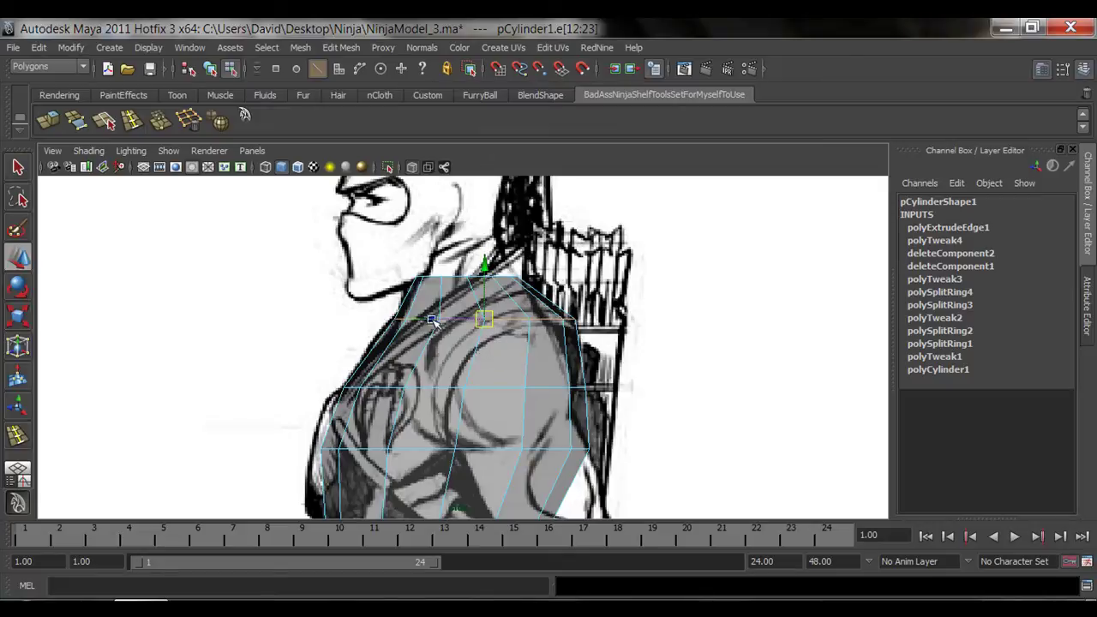
left_click_drag(447, 319, 437, 319)
scroll(468, 374, "down", 3)
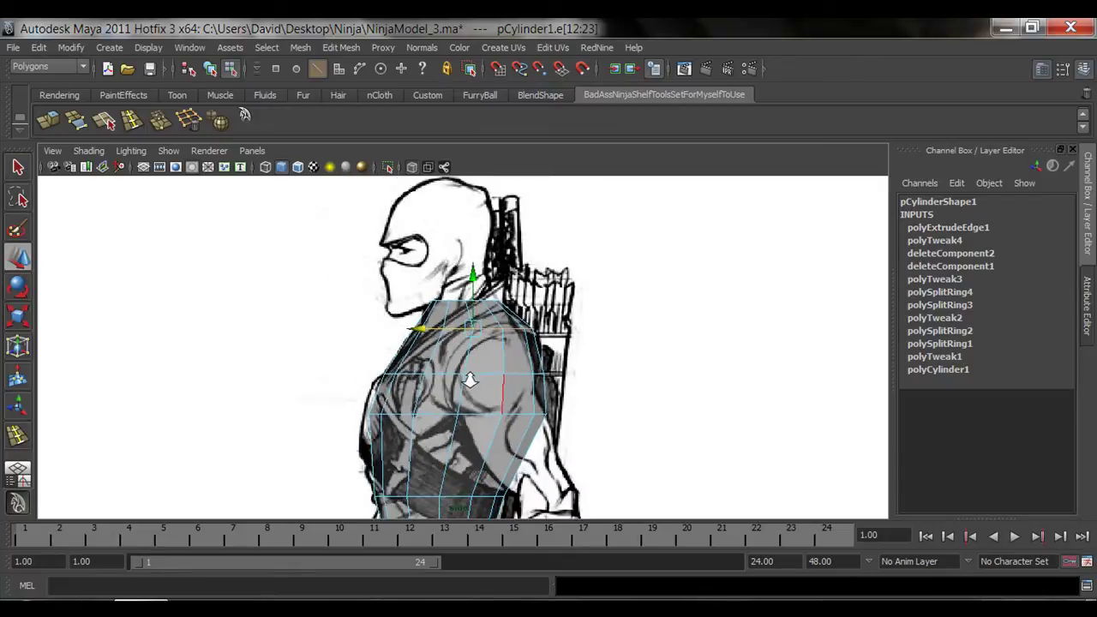
- Examine how the torso's shoulder, chest and back outline follows the side reference drawing
middle_click_drag(471, 378, 476, 354, "alt")
mouse_move(462, 420)
middle_mouse_down("alt")
mouse_move(448, 363)
mouse_move(454, 427)
middle_mouse_up("alt")
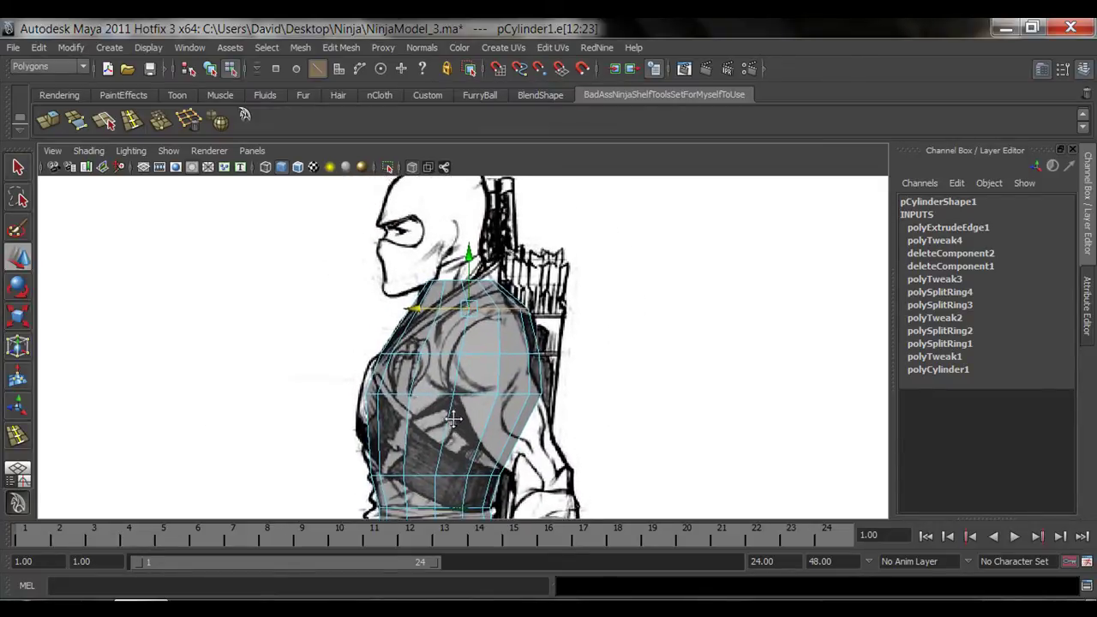
right_click_drag(453, 427, 514, 386, "alt")
middle_click_drag(517, 357, 508, 399, "alt")
right_click_drag(297, 410, 506, 417, "alt")
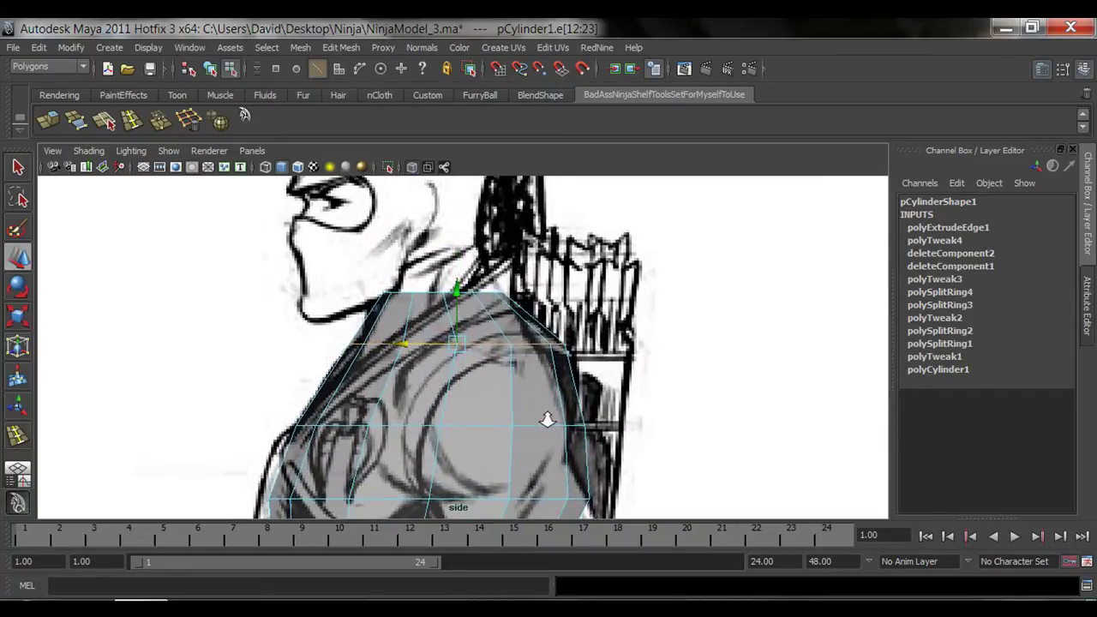
middle_click_drag(525, 399, 544, 352, "alt")
scroll(465, 354, "down", 3)
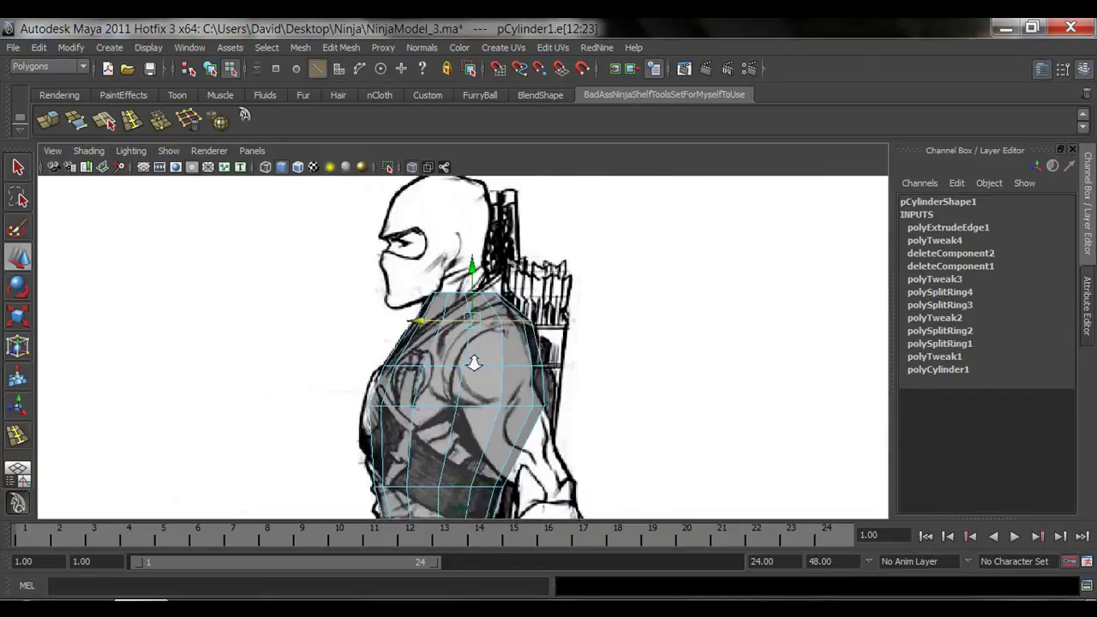
scroll(515, 380, "up", 1)
scroll(461, 373, "down", 1)
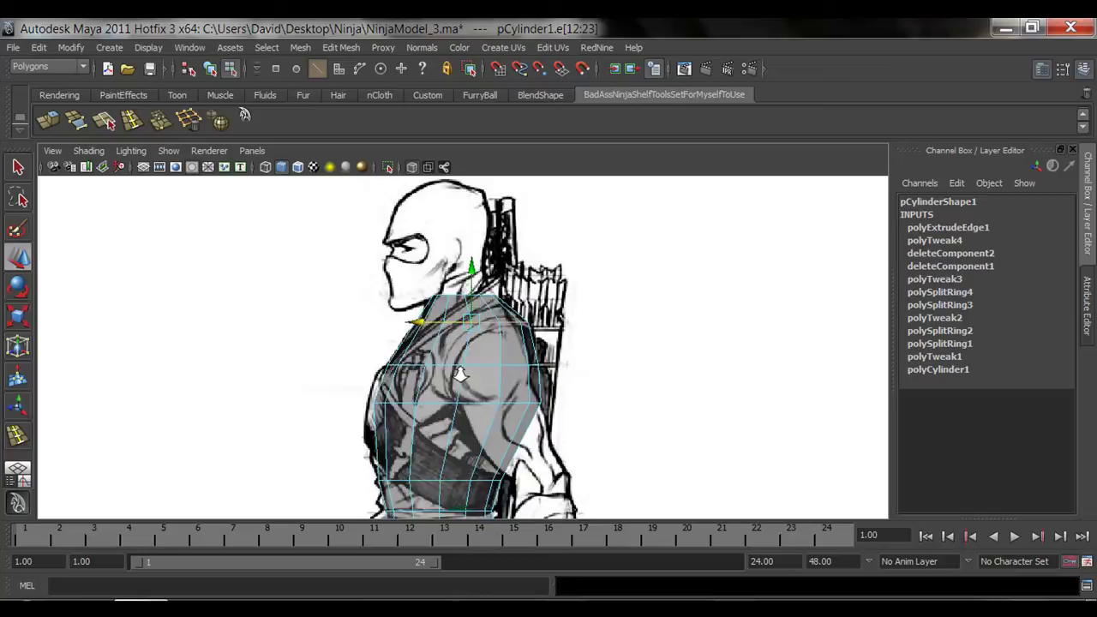
scroll(461, 373, "up", 2)
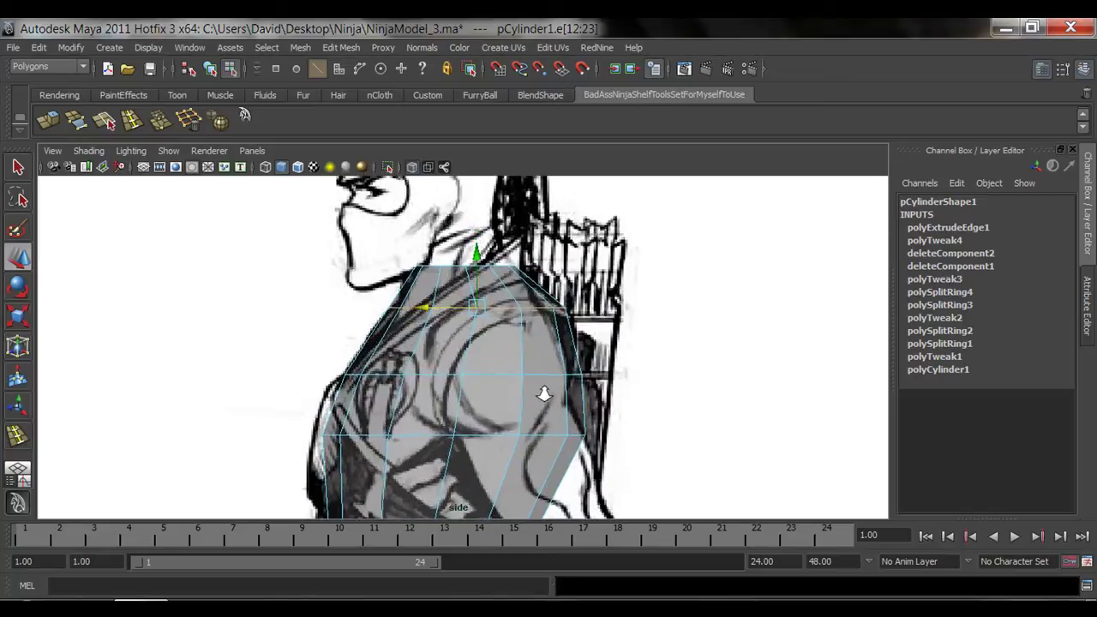
scroll(543, 392, "down", 1)
key("space")
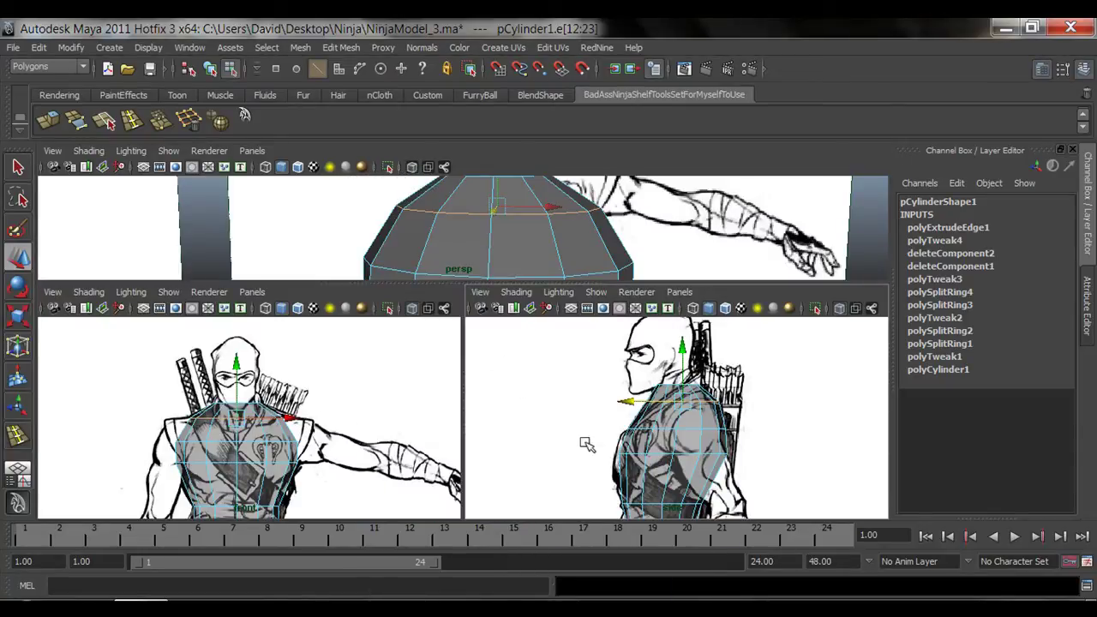
key("space")
- Select the edge loop just above the belt in the side view and rotate it to slope down towards the back
scroll(592, 415, "down", 3)
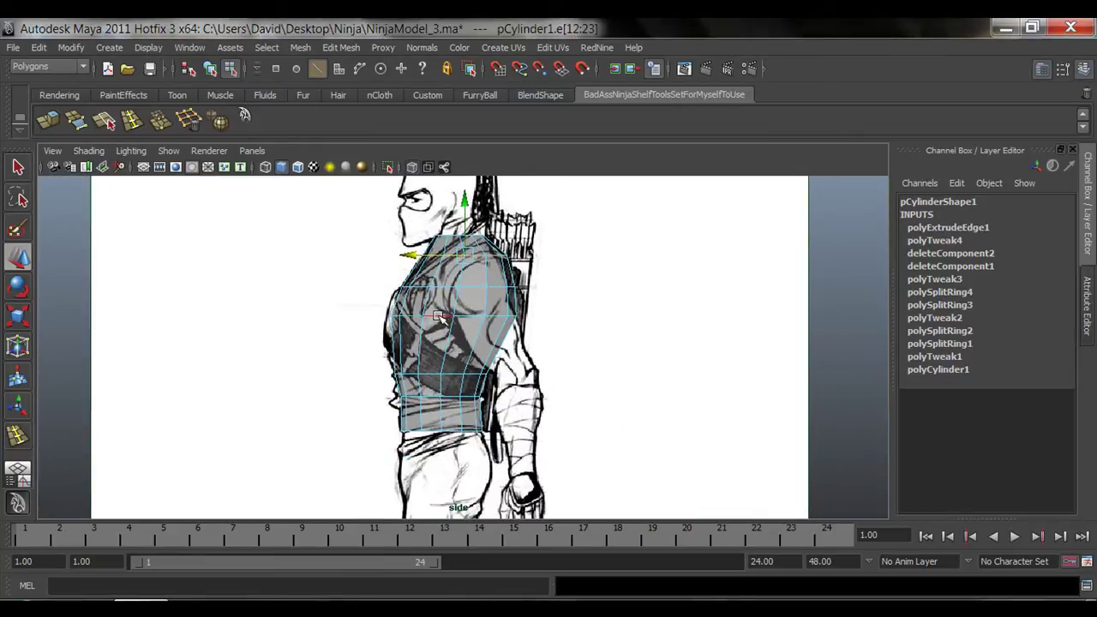
double_click(438, 316)
right_click_drag(301, 345, 552, 344, "alt")
middle_click_drag(552, 344, 576, 454, "alt")
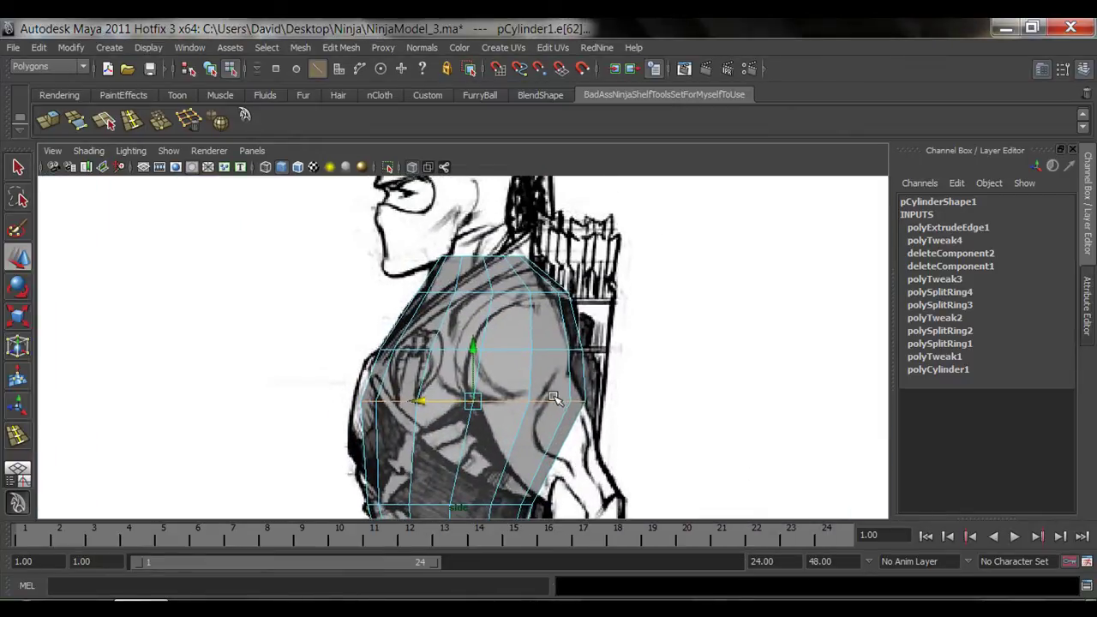
right_click_drag(570, 347, 506, 362, "alt")
middle_click_drag(507, 421, 511, 357, "alt")
middle_click_drag(503, 395, 495, 366, "alt")
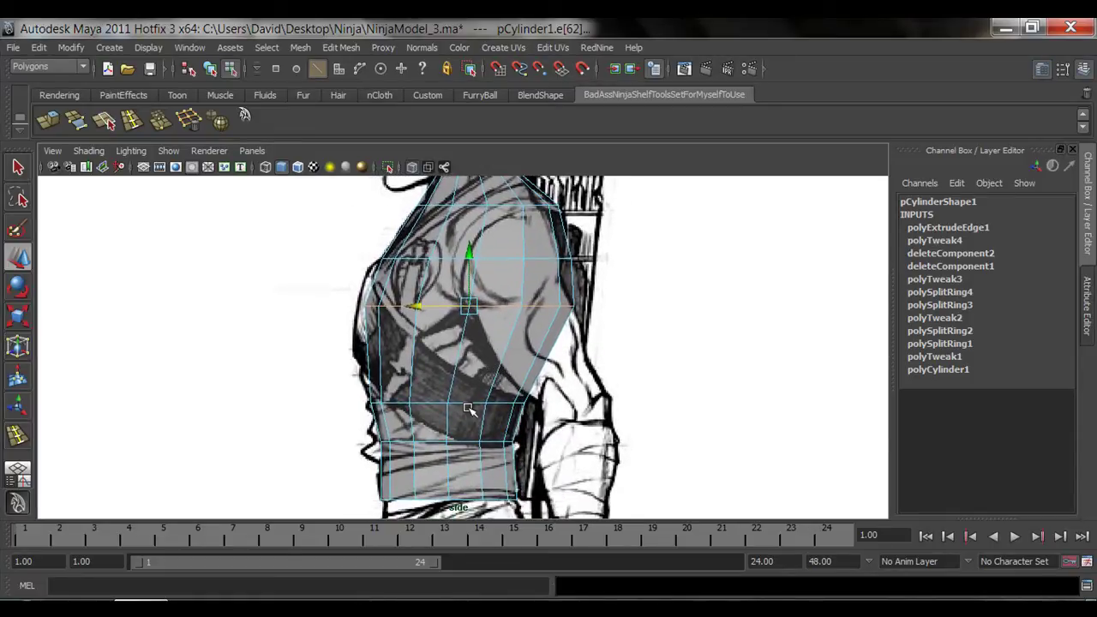
double_click(468, 403)
key("e")
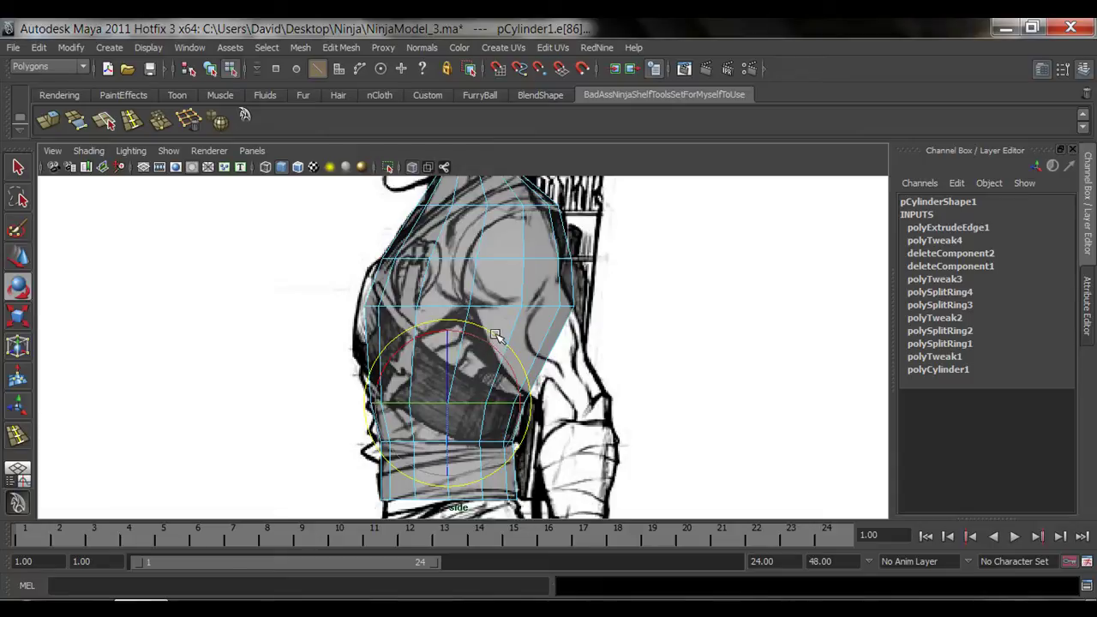
left_click_drag(495, 335, 504, 340)
- Rotate the mid-chest edge loop to slope down towards the back and move it slightly forward and down
middle_click_drag(504, 309, 499, 355, "alt")
double_click(494, 352)
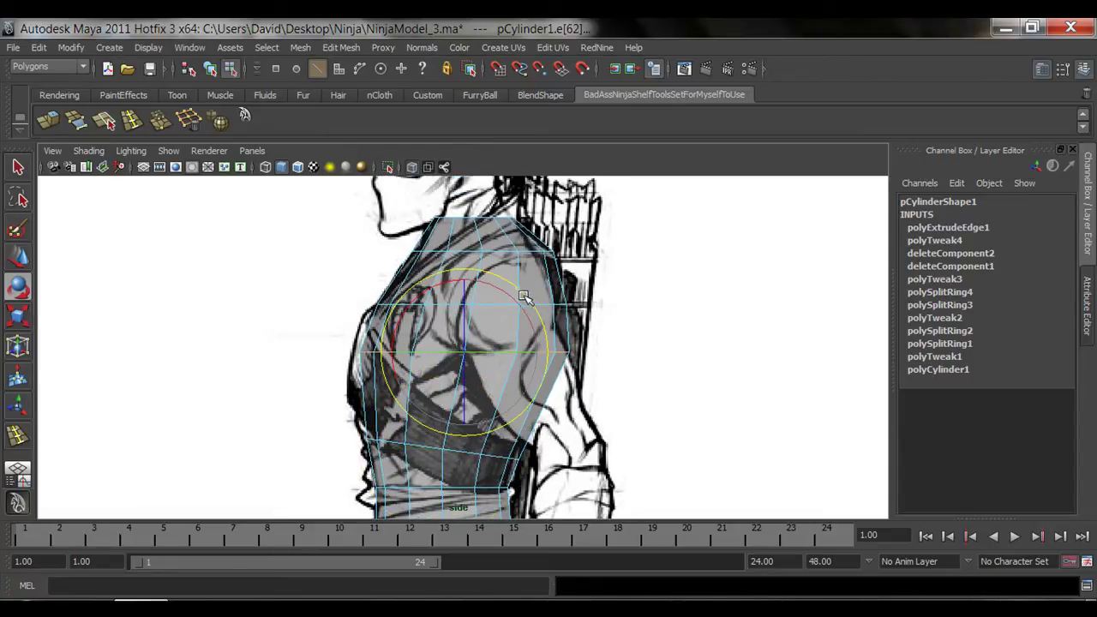
left_click(523, 307)
key("ctrl+z")
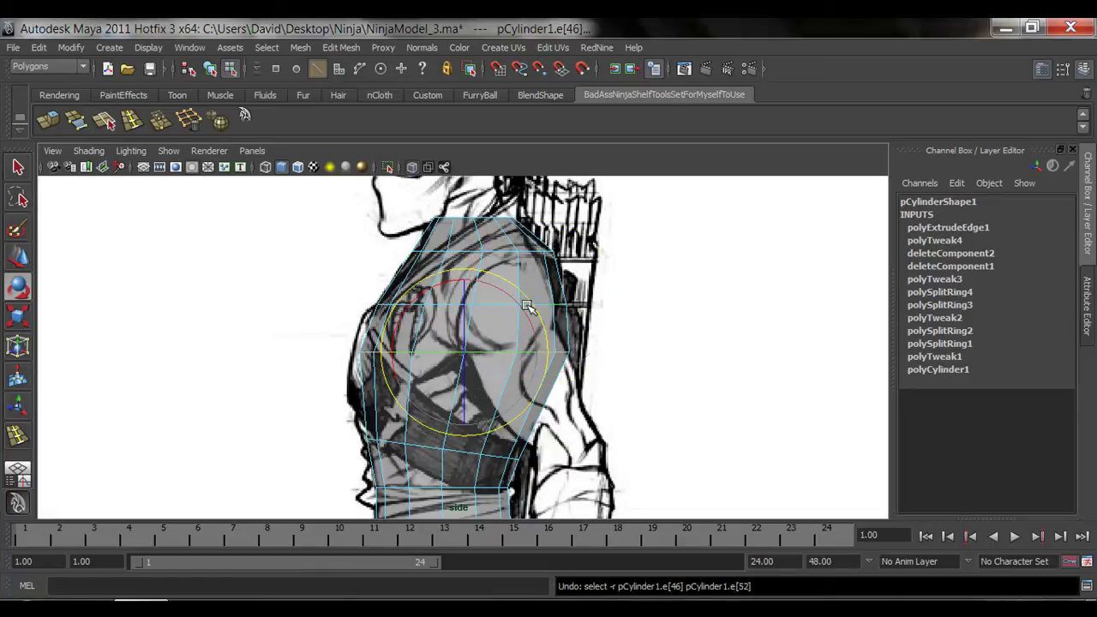
left_click_drag(525, 294, 525, 314)
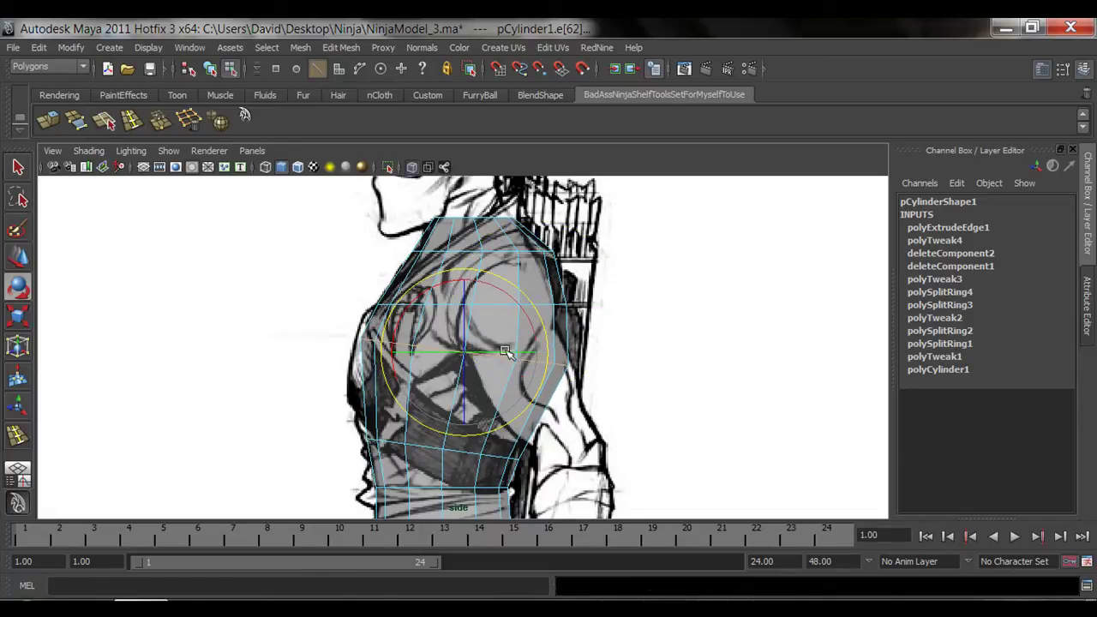
key("w")
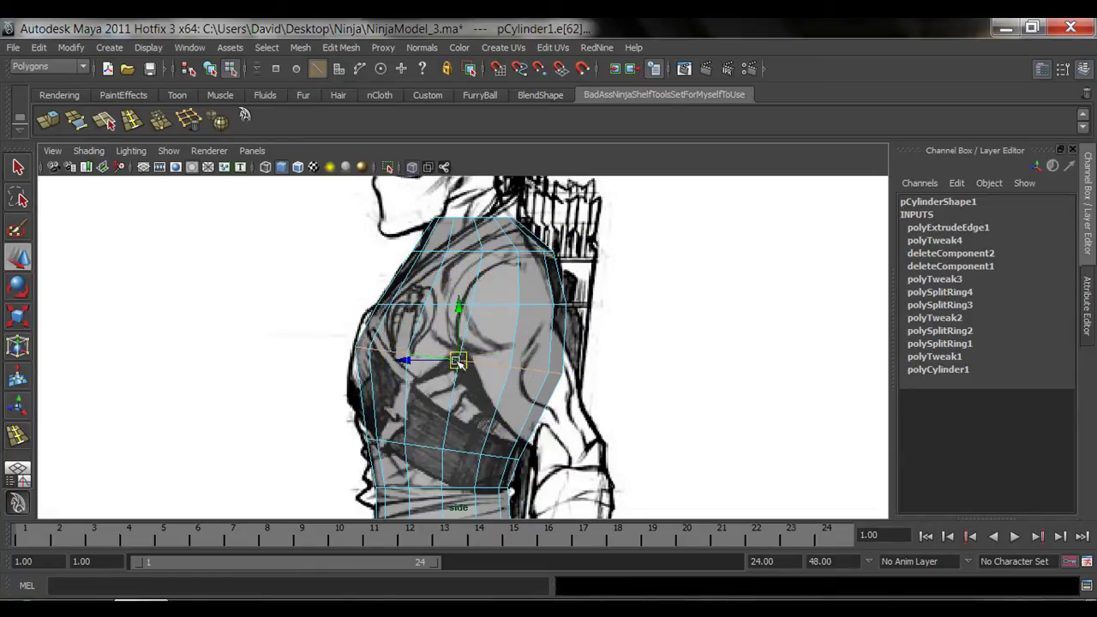
- Rotate the upper-chest edge loop to slope down towards the back and scale it slightly wider in depth
middle_click_drag(482, 297, 461, 367, "alt")
right_click_drag(460, 367, 483, 383, "alt")
double_click(474, 376)
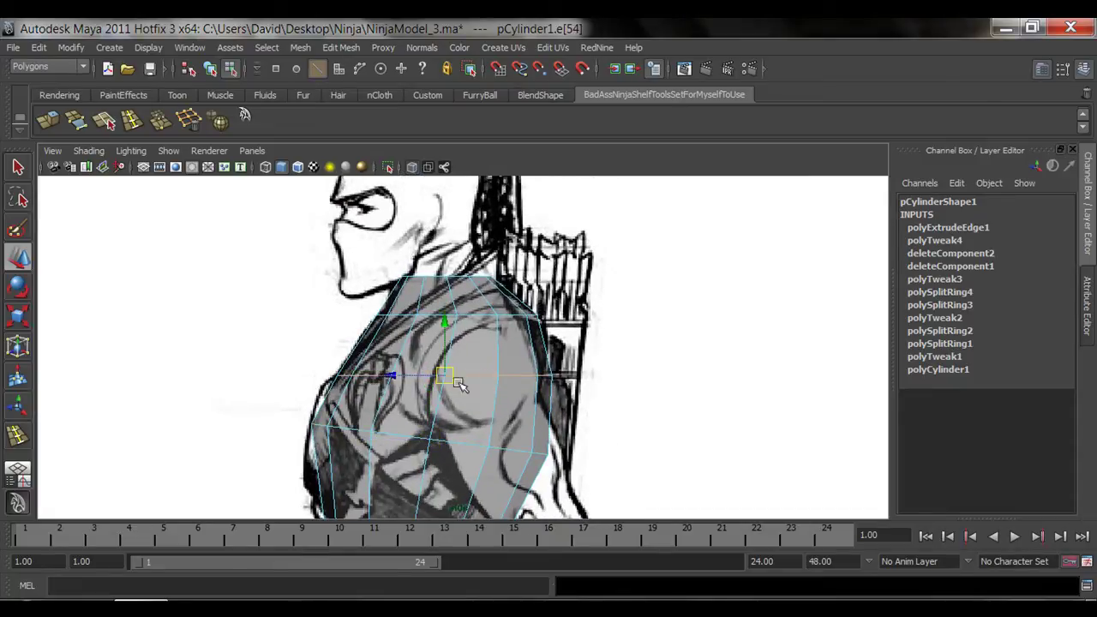
middle_click_drag(406, 404, 431, 367, "alt")
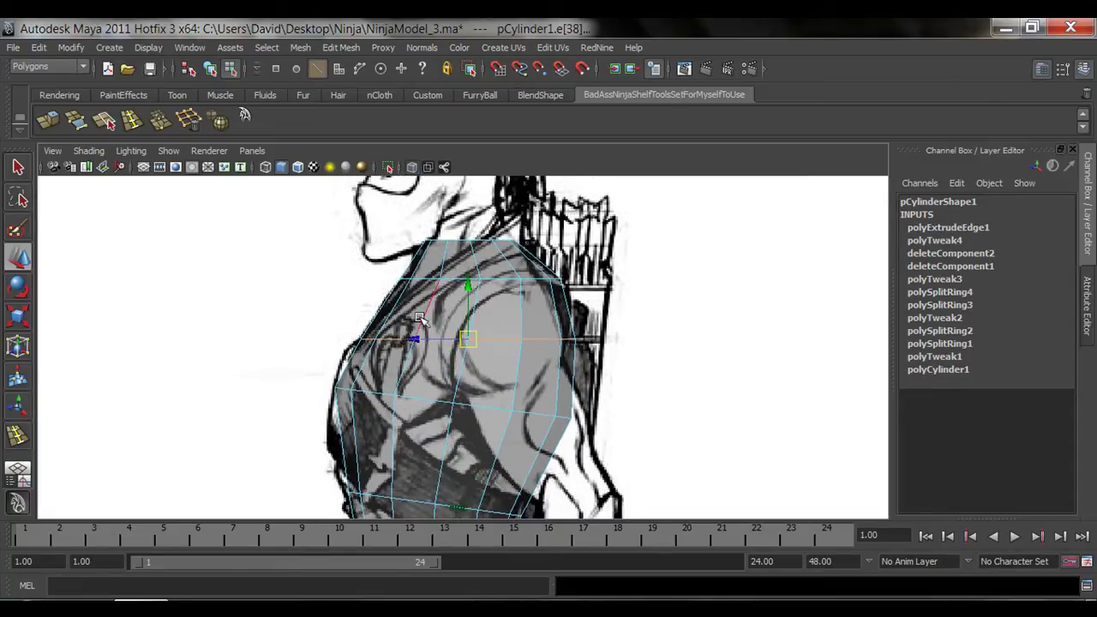
right_click_drag(376, 382, 566, 368, "alt")
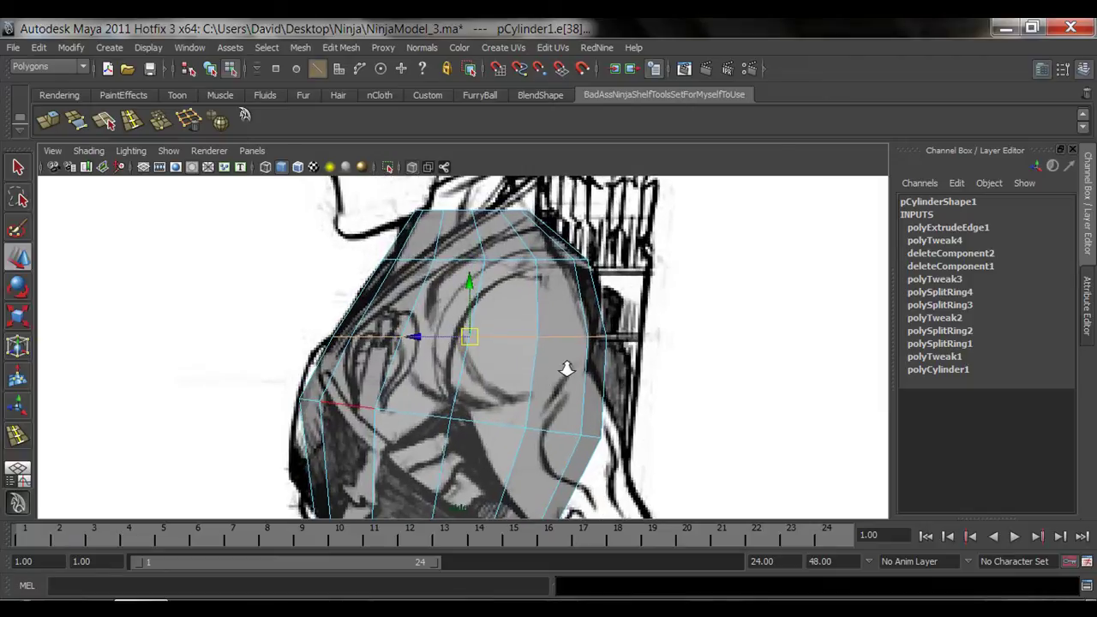
middle_click_drag(532, 325, 542, 384, "alt")
key("e")
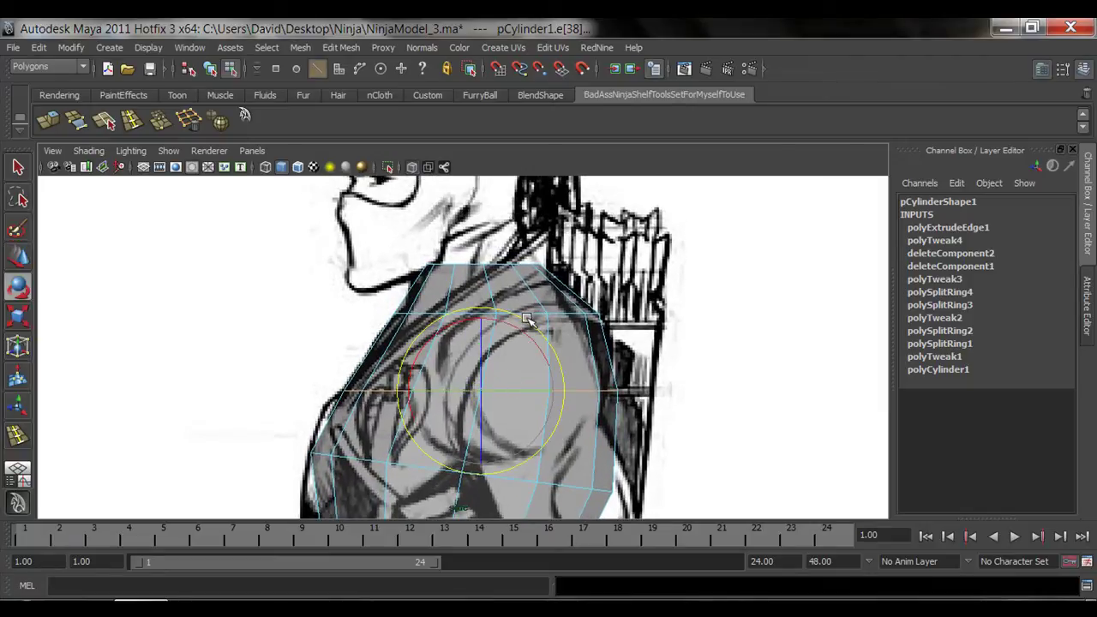
left_click_drag(522, 320, 520, 346)
key("r")
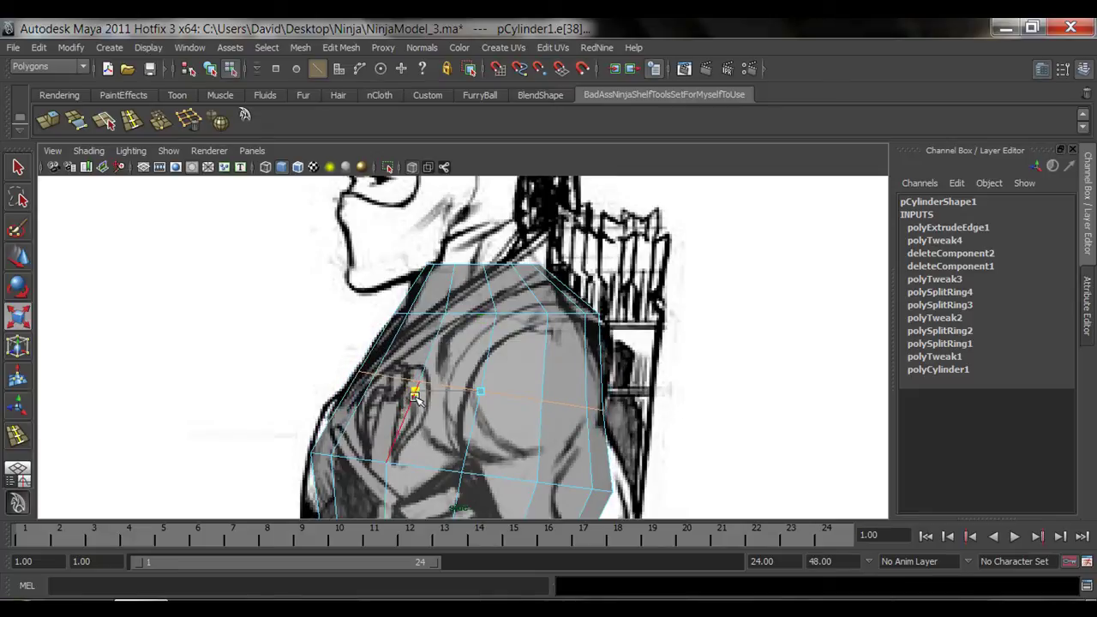
middle_click_drag(434, 339, 421, 406, "alt")
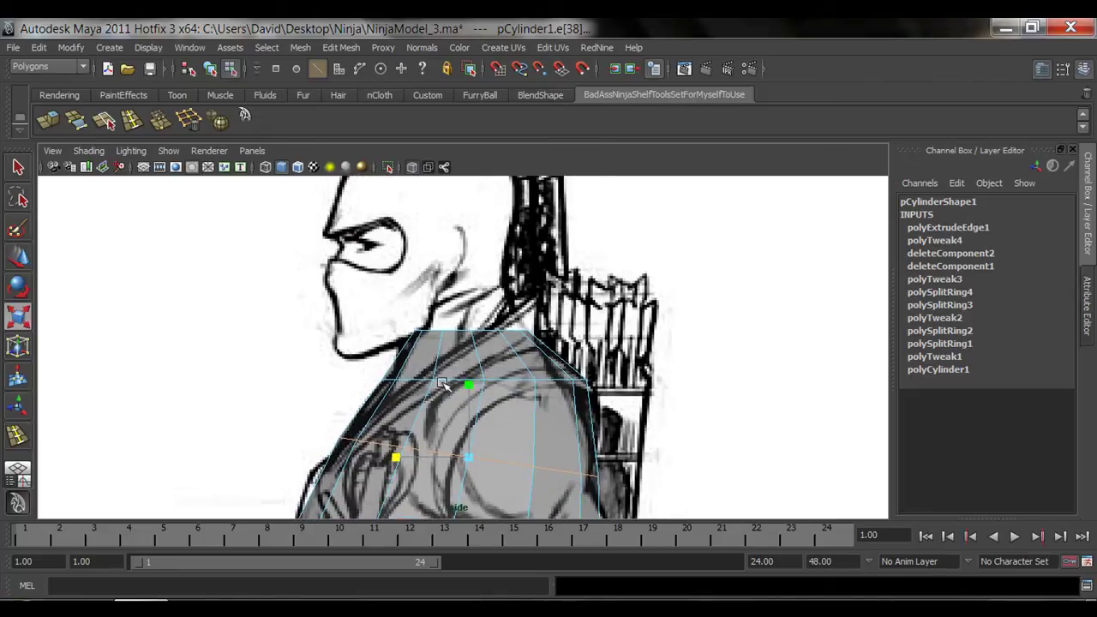
- Rotate the upper-chest edge loop in the side view to slope up towards the back and move it slightly forward and up
double_click(443, 380)
scroll(441, 395, "down", 5)
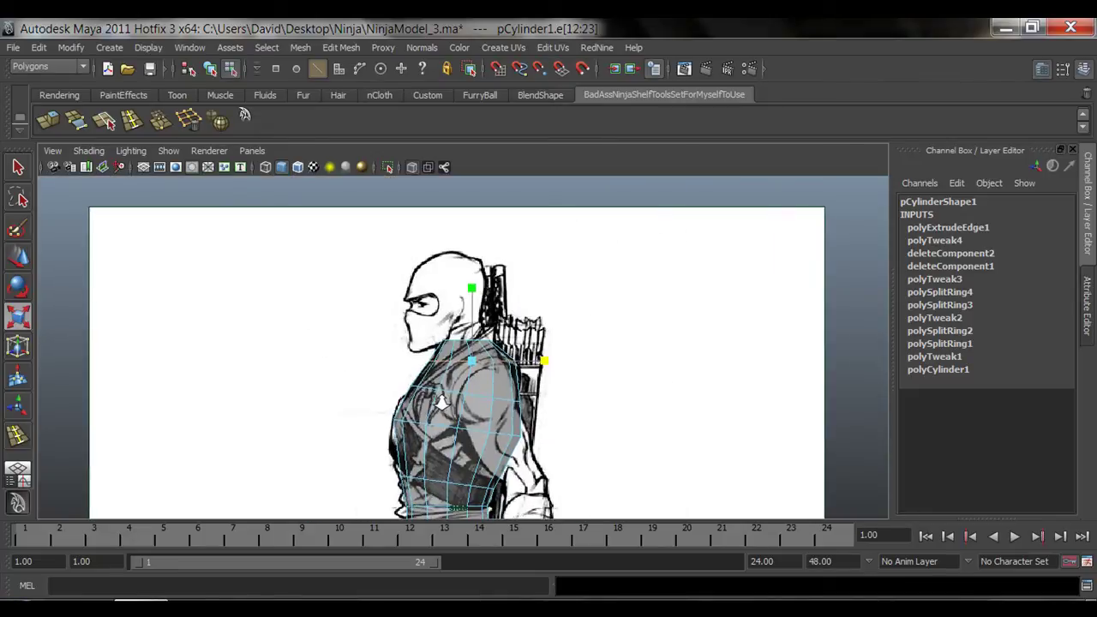
scroll(441, 402, "up", 2)
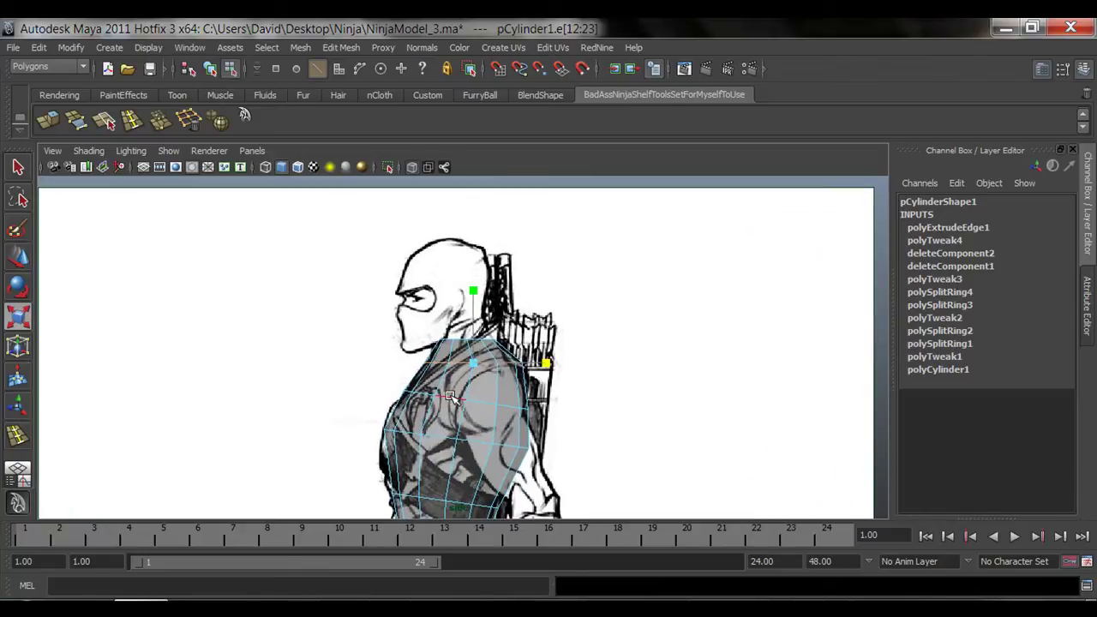
left_click(450, 397)
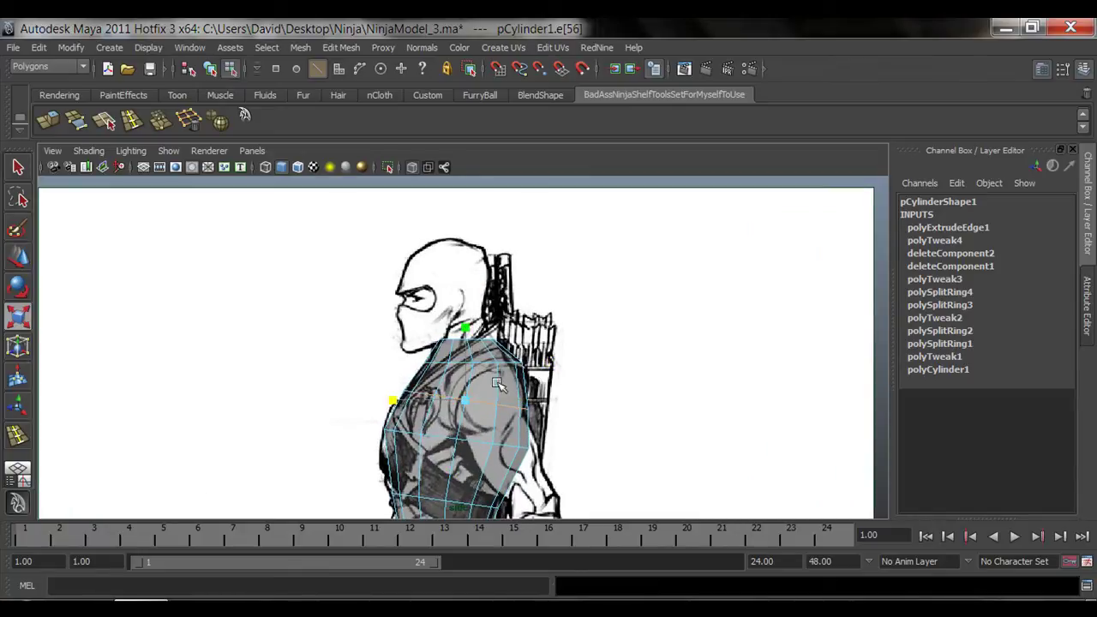
key("e")
key("w")
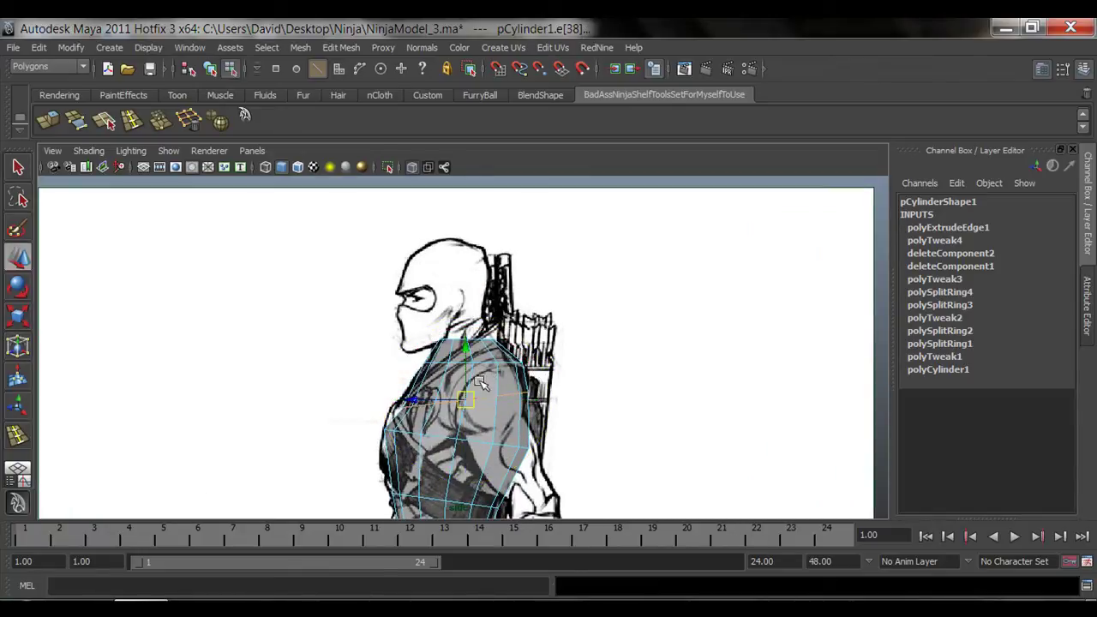
left_click_drag(463, 400, 460, 395)
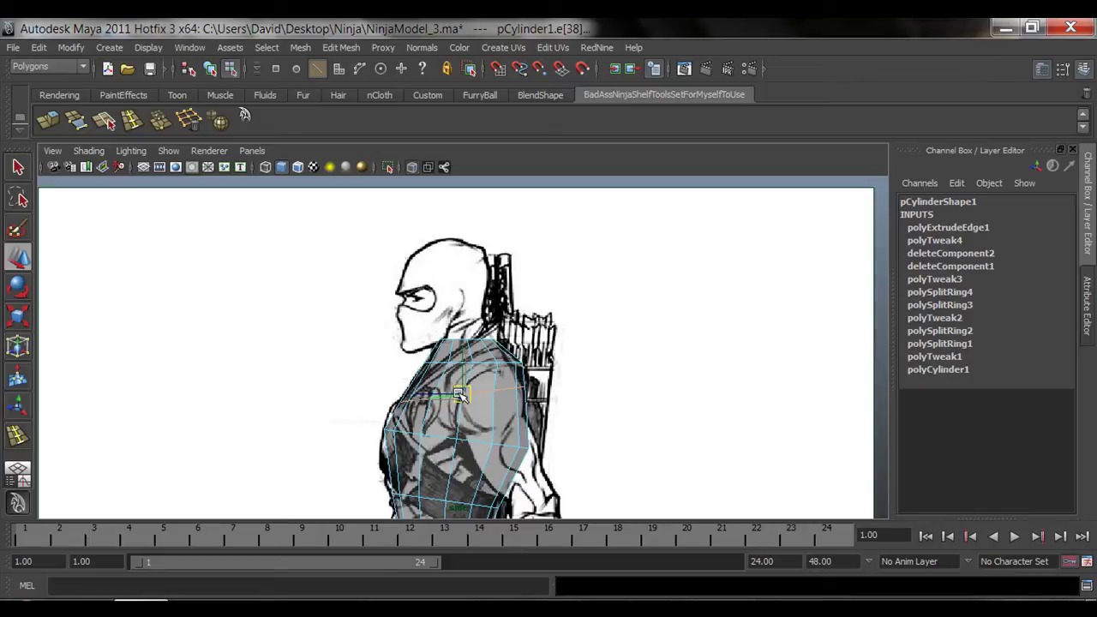
- Rotate the shoulder edge loop below the neck opening to slope up towards the back and move it slightly forward and down
scroll(461, 394, "up", 2)
double_click(457, 371)
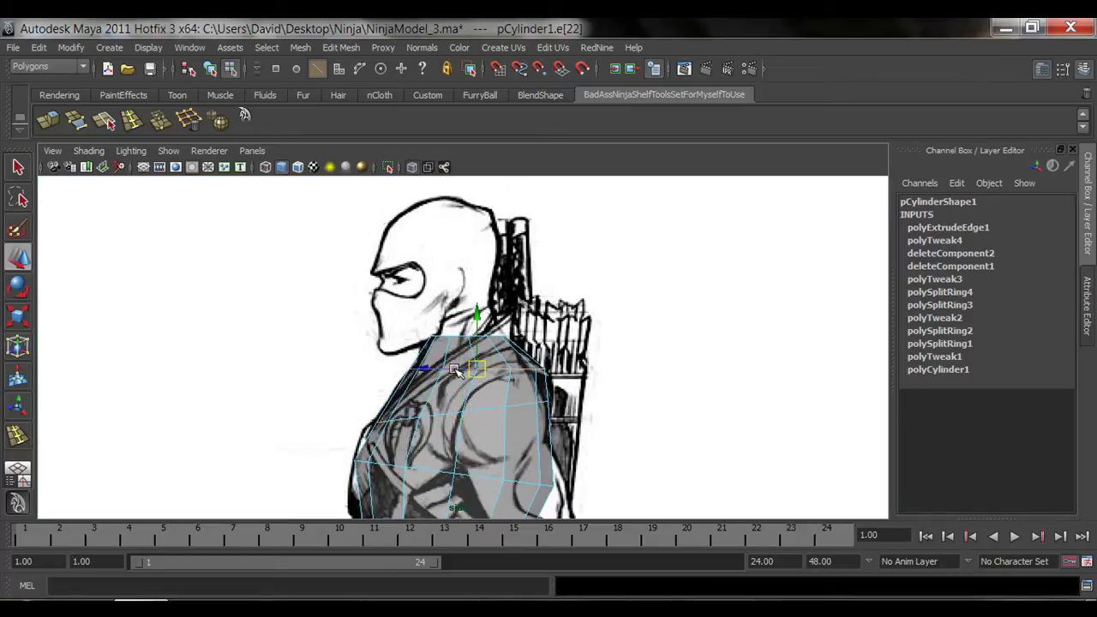
middle_click_drag(516, 415, 507, 376, "alt")
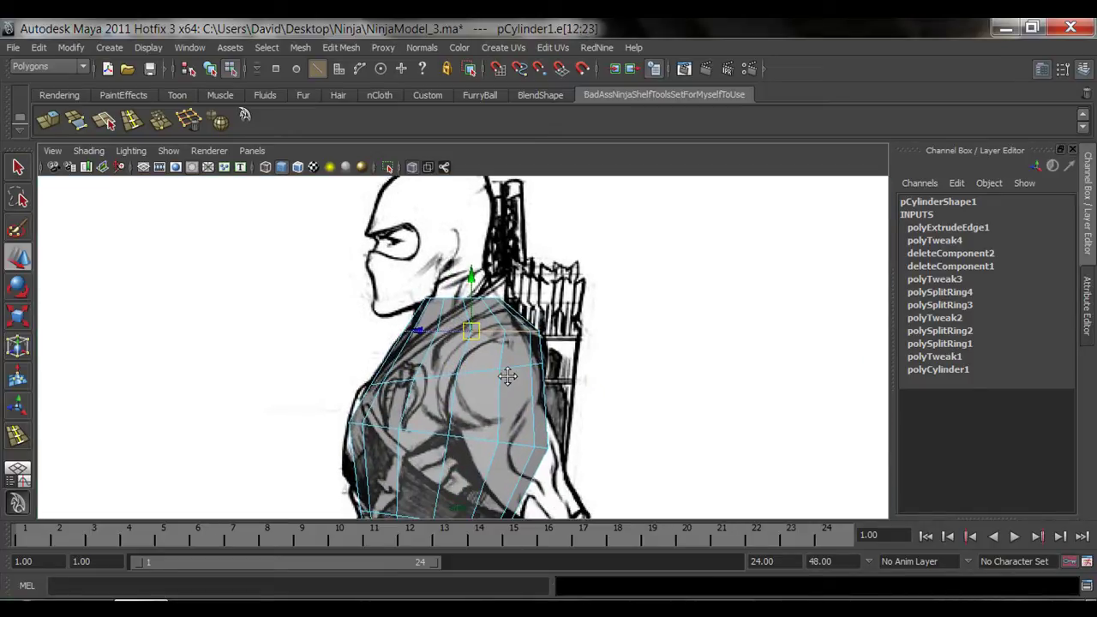
left_click(483, 373)
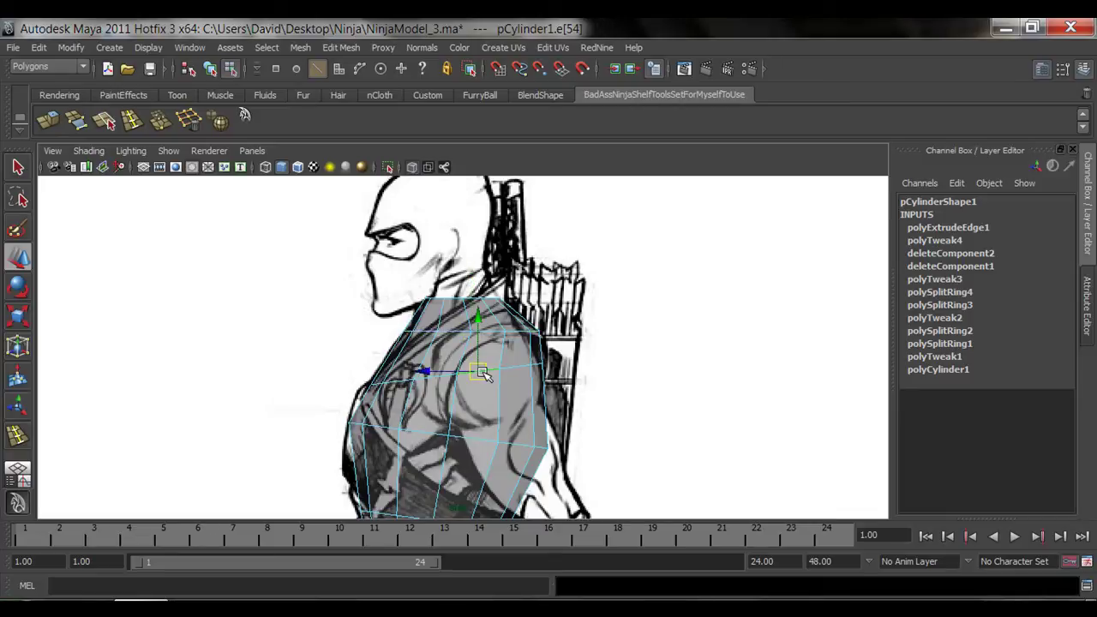
middle_click_drag(455, 337, 461, 357, "alt")
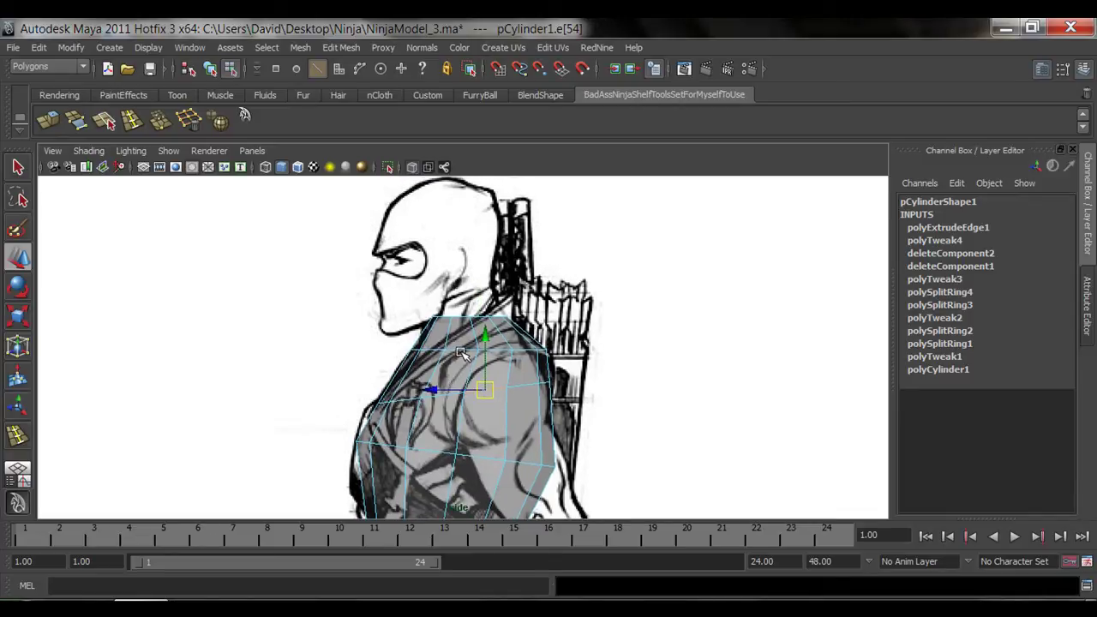
double_click(461, 353)
key("e")
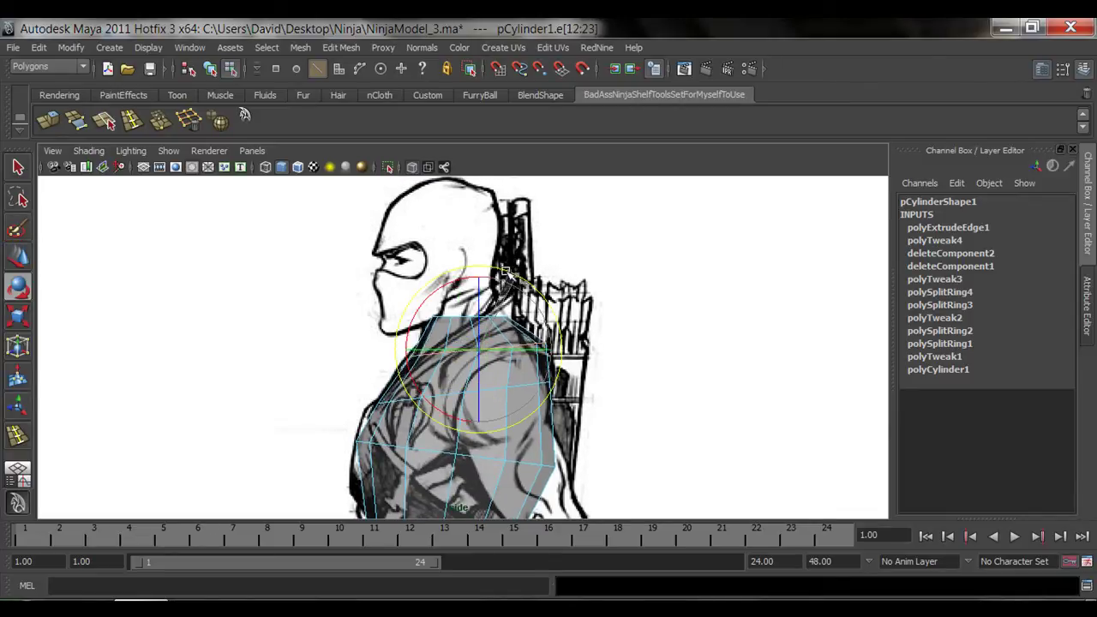
key("r")
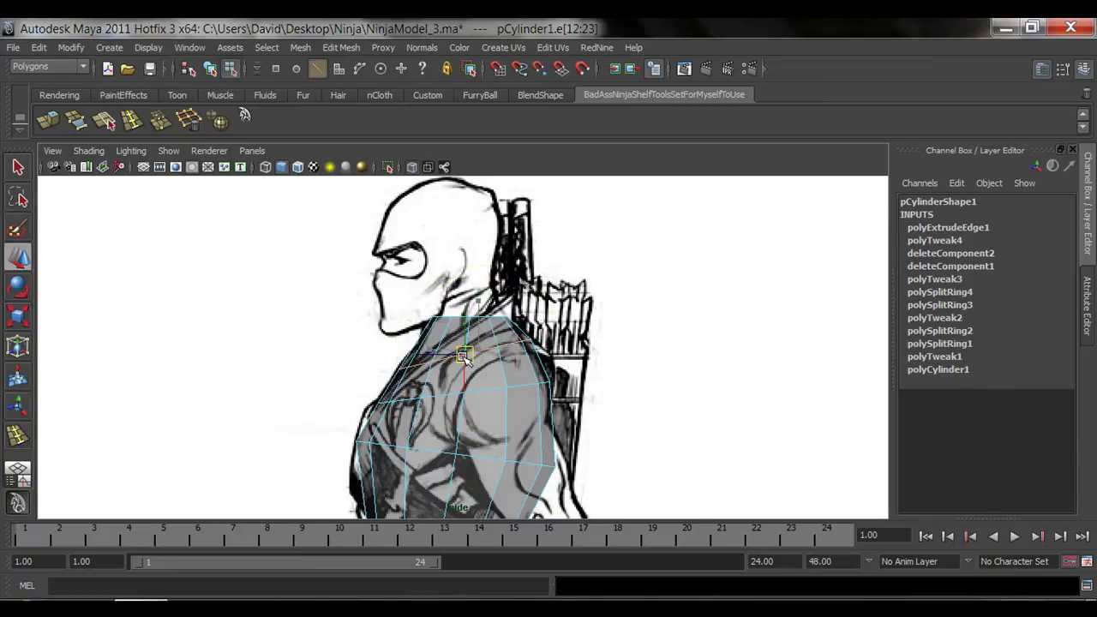
key("r")
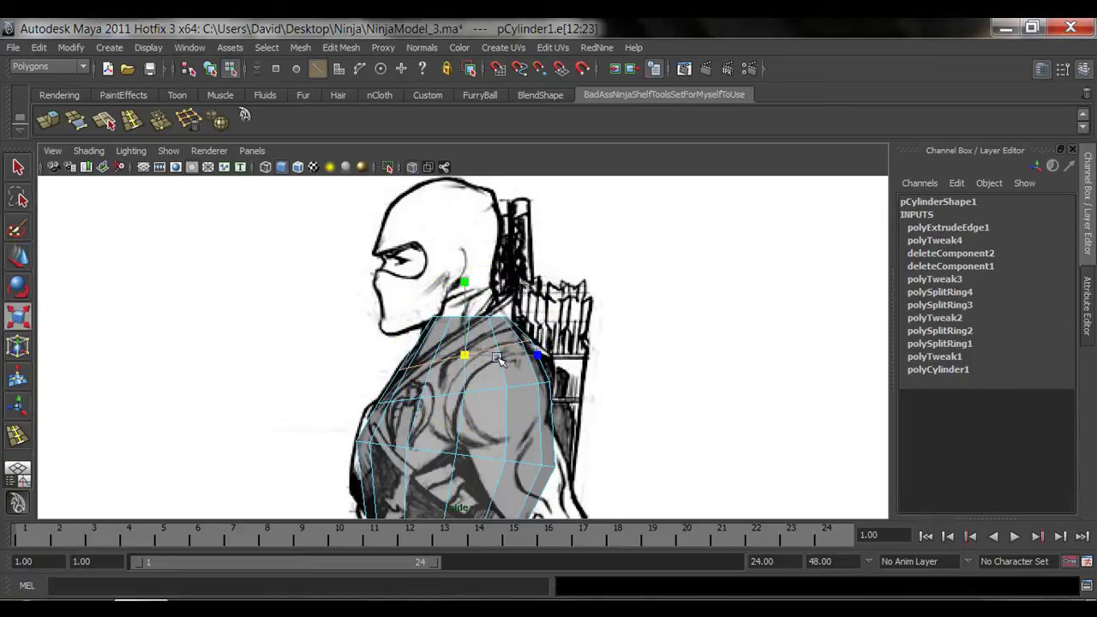
- Rotate the neck opening's border edge loop to slope up towards the back and move it slightly forward and down
right_click_drag(417, 355, 447, 337, "alt")
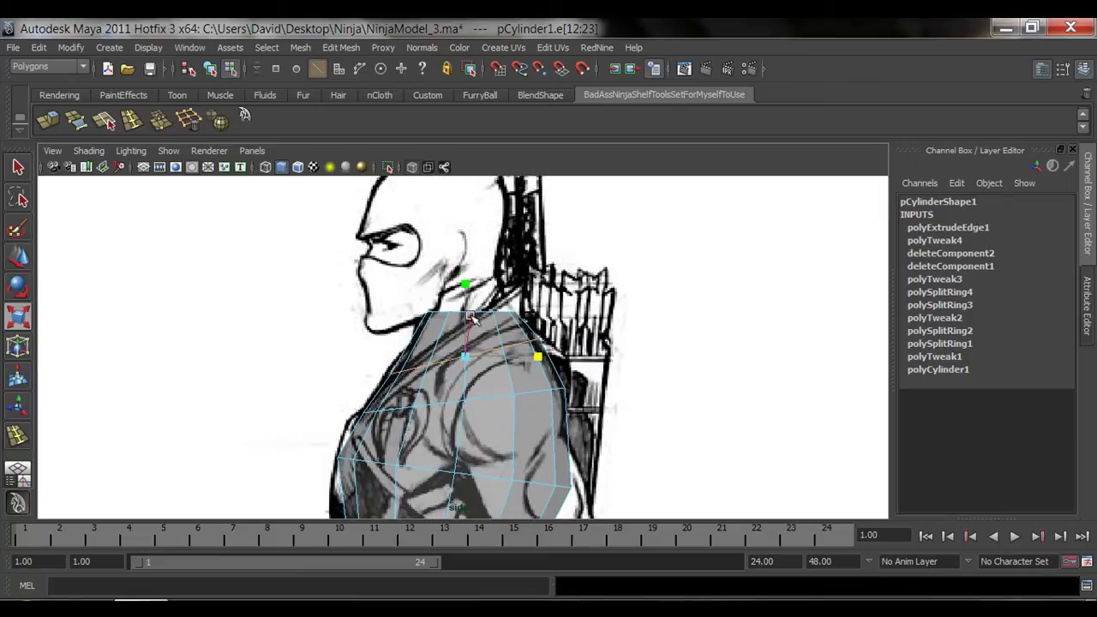
key("q")
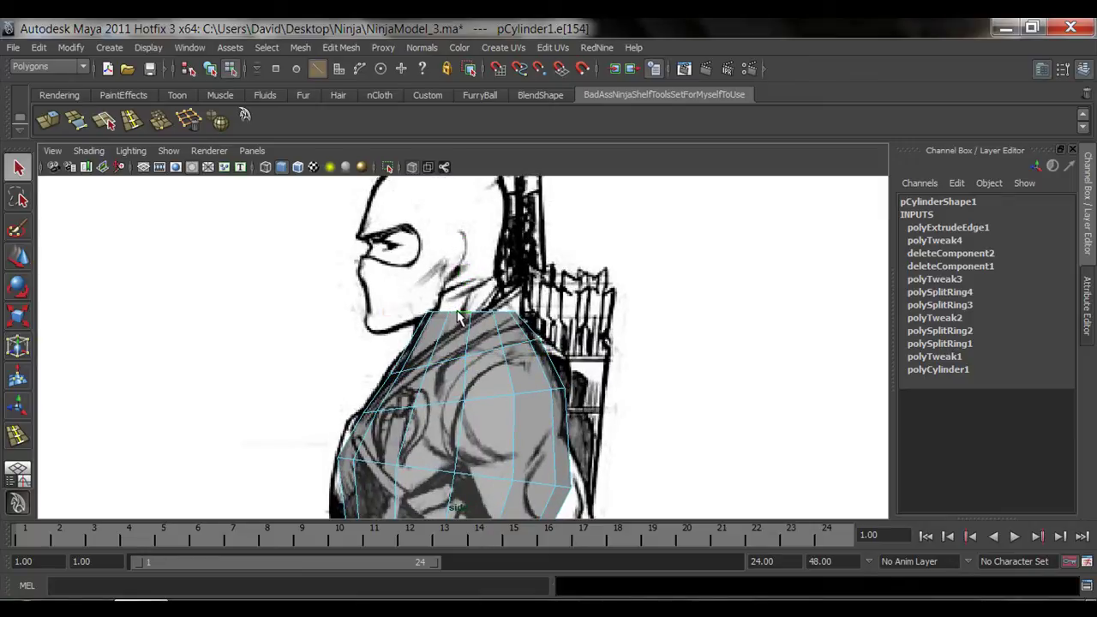
key("e")
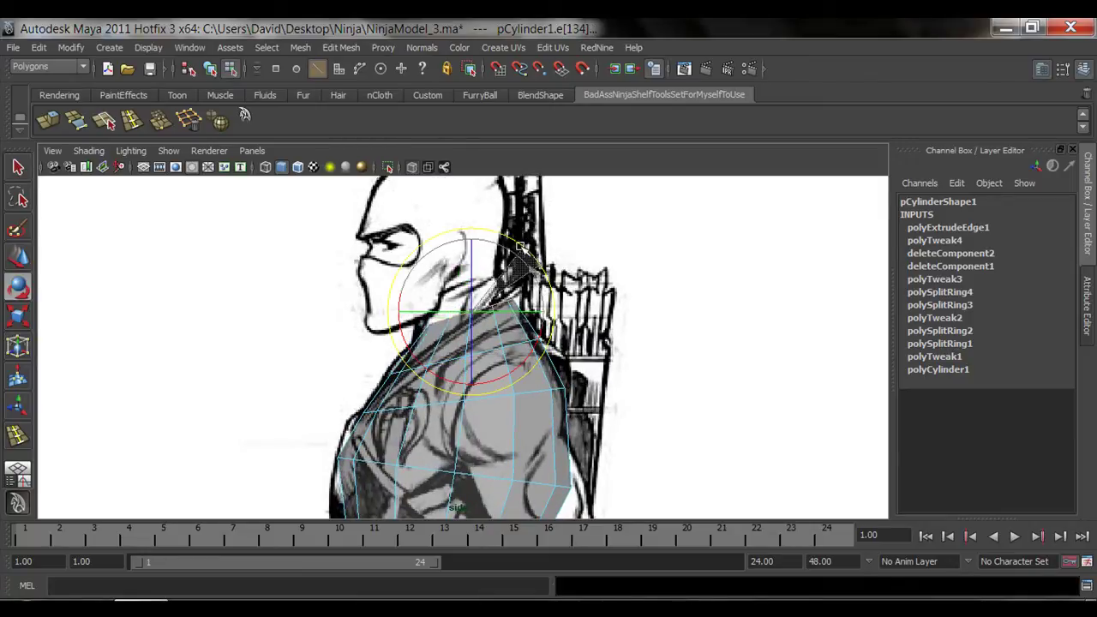
key("w")
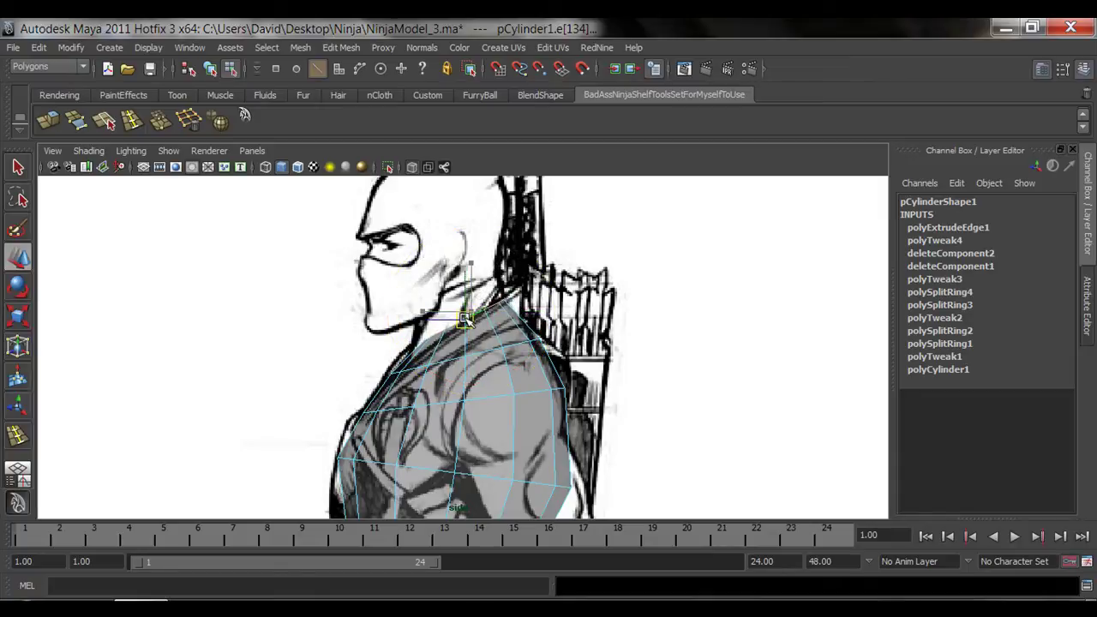
- Examine the torso's overall shape in the perspective view against the front and side drawings
middle_click_drag(529, 462, 508, 345, "alt")
key("space")
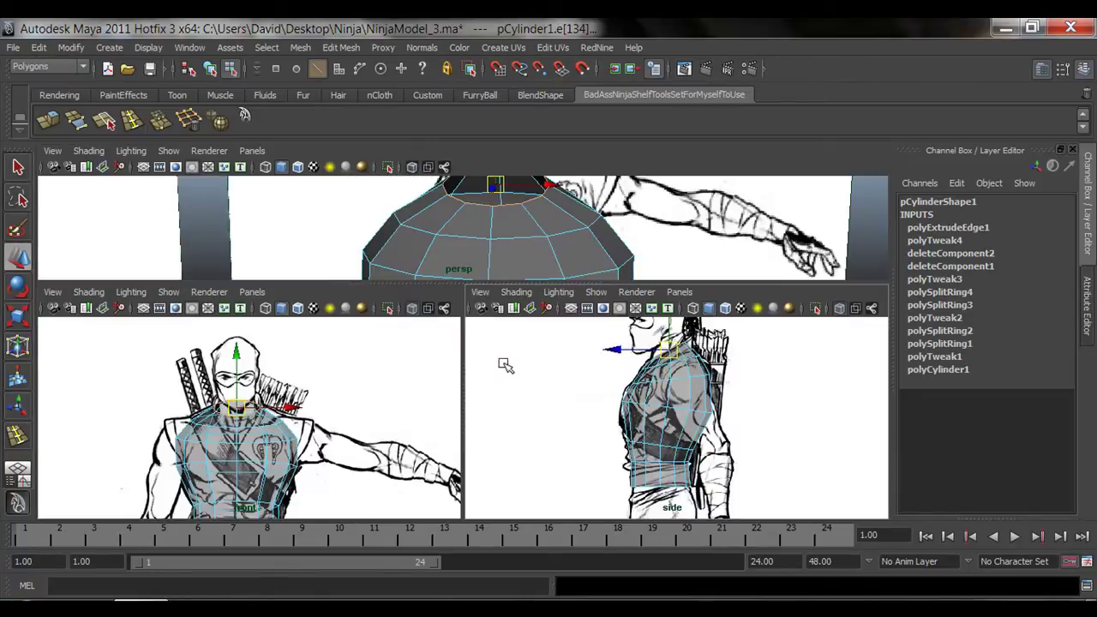
key("space")
scroll(497, 411, "down", 1)
mouse_move(498, 411)
left_mouse_down("alt")
mouse_move(475, 392)
mouse_move(438, 403)
mouse_move(530, 405)
left_mouse_up("alt")
scroll(495, 394, "down", 5)
right_click_drag(433, 411, 517, 412, "alt")
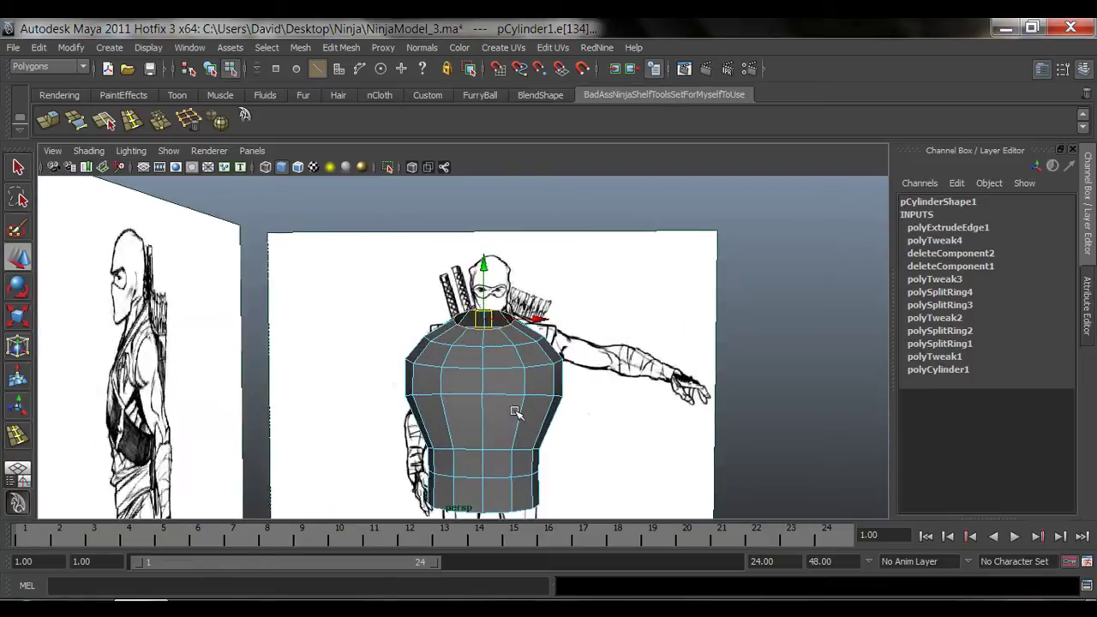
middle_click_drag(469, 404, 482, 379, "alt")
mouse_move(527, 411)
left_mouse_down("alt")
mouse_move(480, 408)
mouse_move(526, 394)
mouse_move(502, 380)
left_mouse_up("alt")
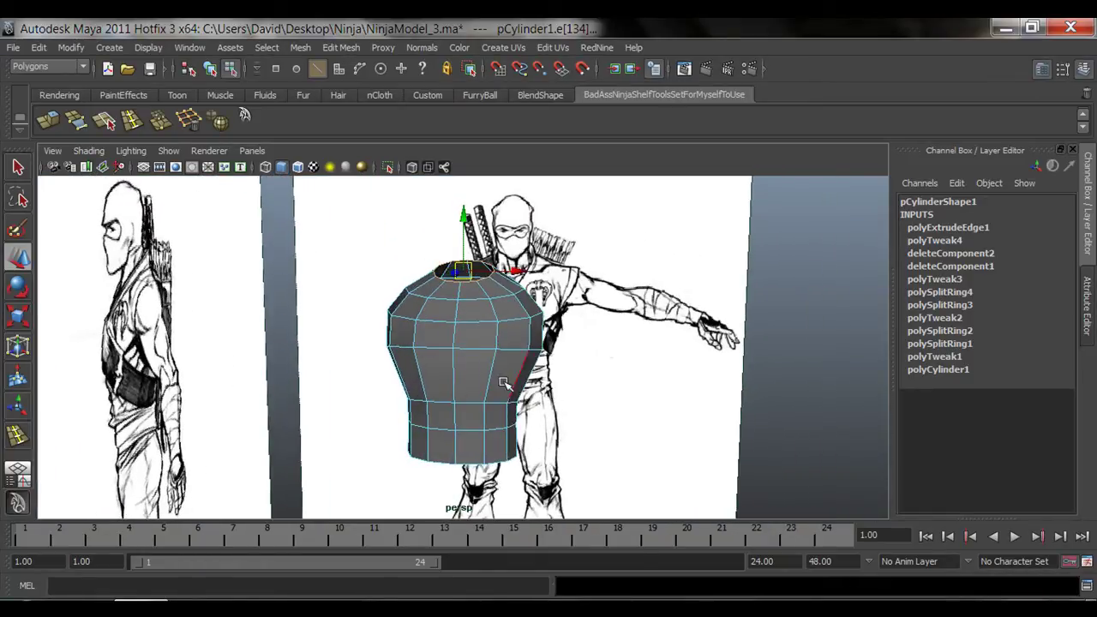
- Insert an edge loop around the ribs in the front view, between the mid-chest loop and the loop above the belt
key("space")
key("space")
middle_click_drag(518, 437, 467, 343, "alt")
right_click_drag(583, 390, 527, 387, "alt")
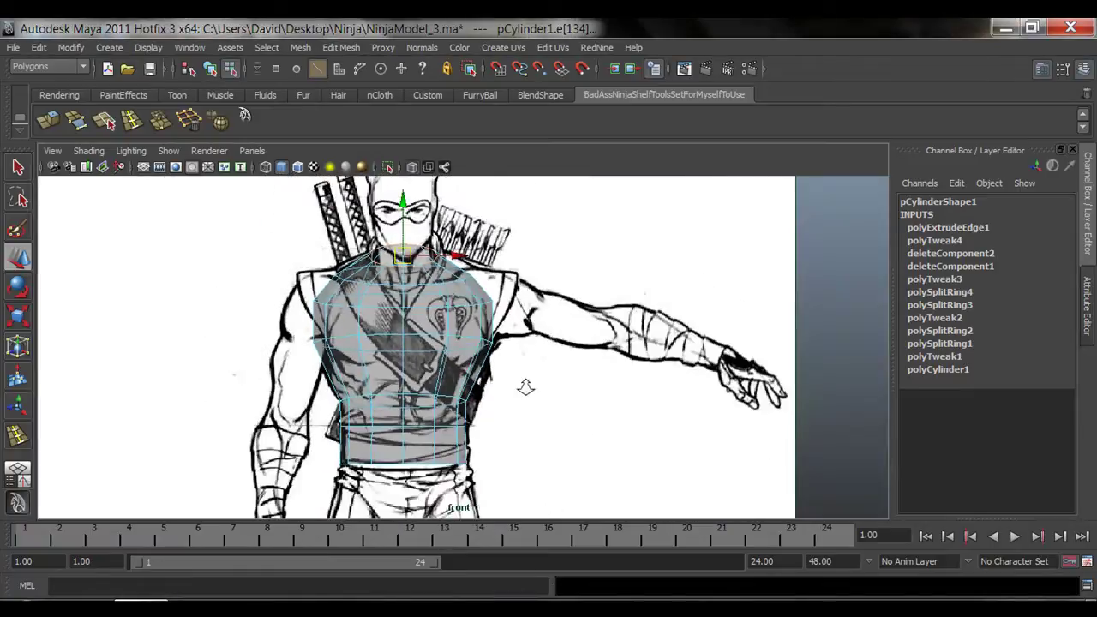
middle_click_drag(511, 429, 507, 380, "alt")
right_click_drag(489, 363, 525, 356, "alt")
key("q")
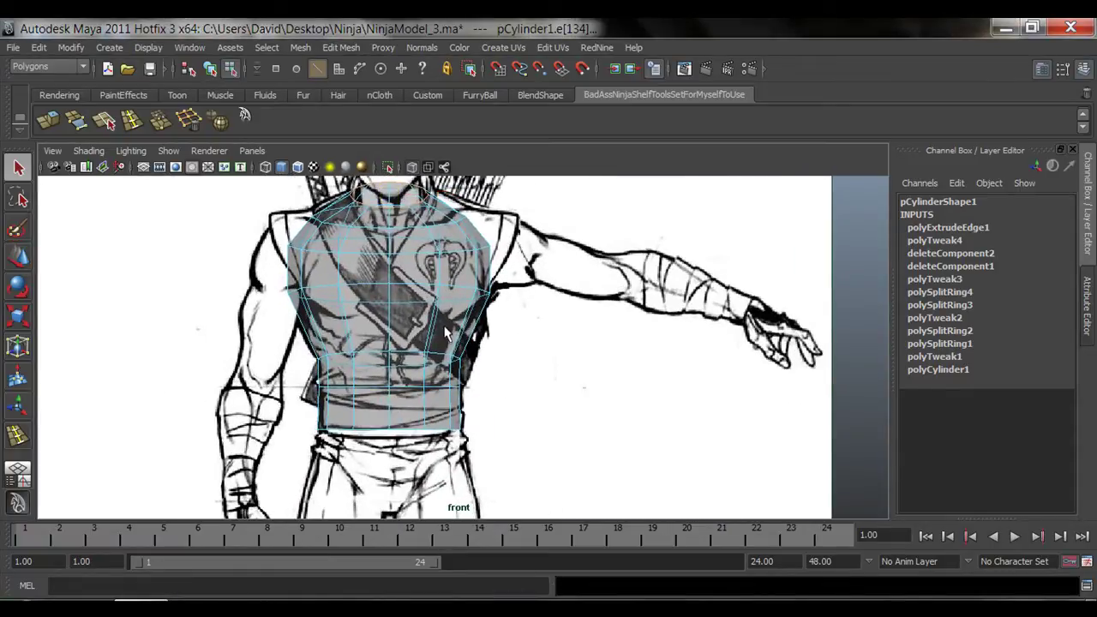
right_click_drag(435, 327, 451, 302)
left_click(452, 302)
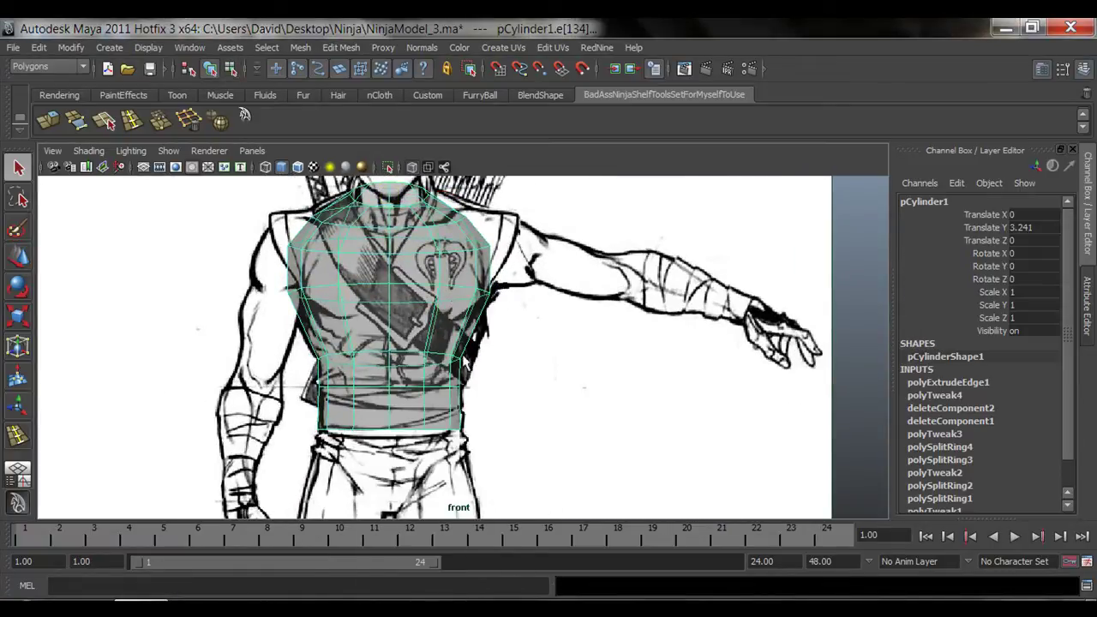
left_click(162, 122)
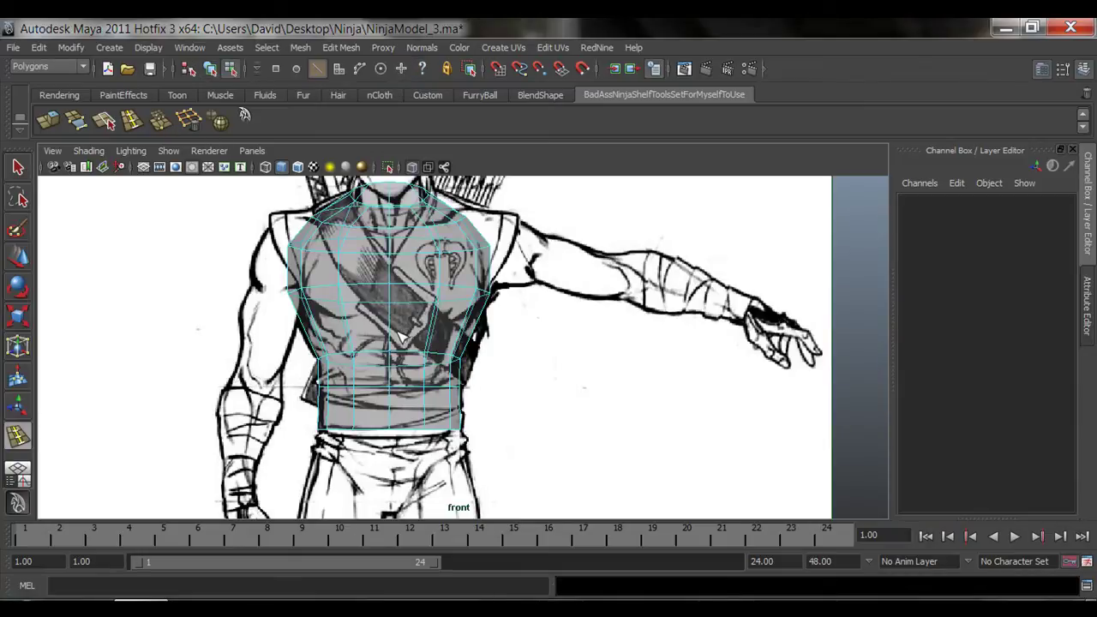
left_click_drag(390, 330, 393, 325)
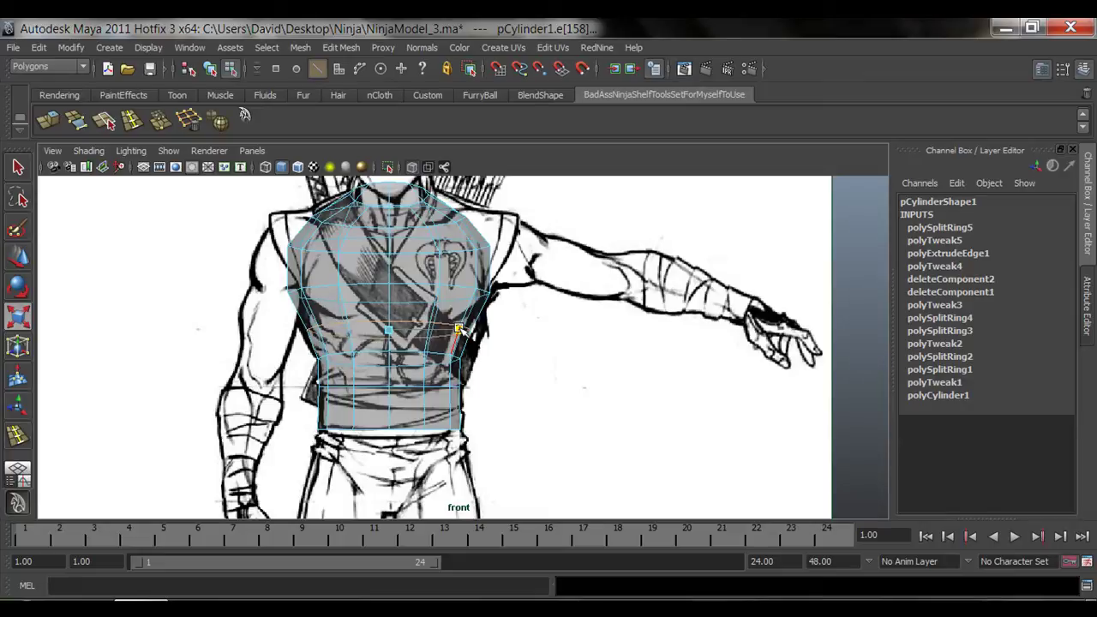
- Scale the mid-chest and upper-chest edge loops slightly narrower in the front view to suit the drawing
scroll(420, 402, "up", 5)
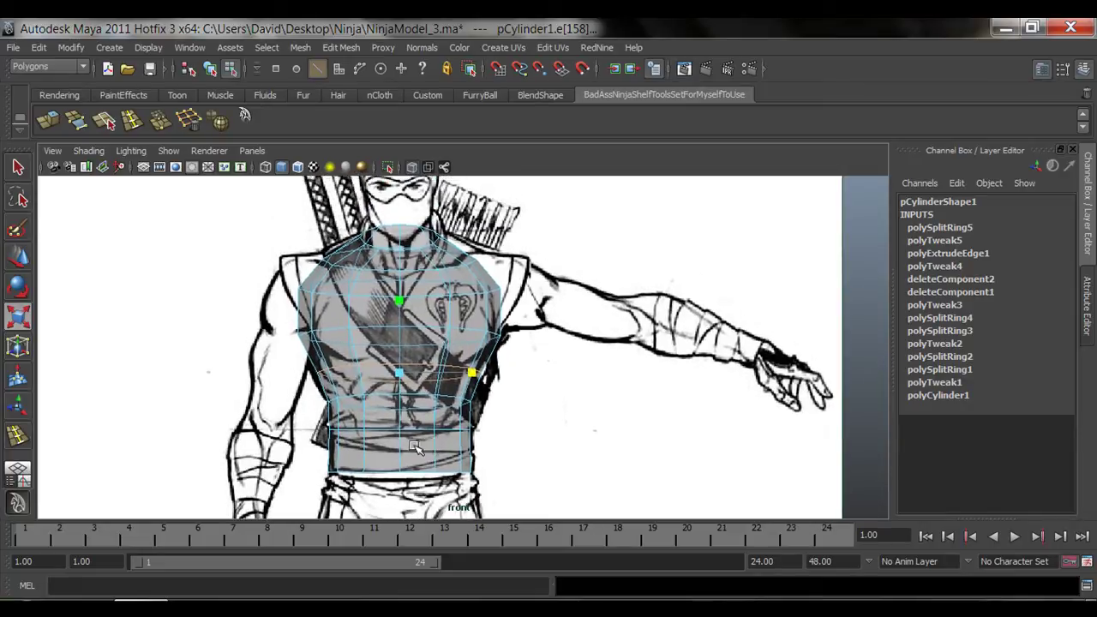
left_click(431, 343)
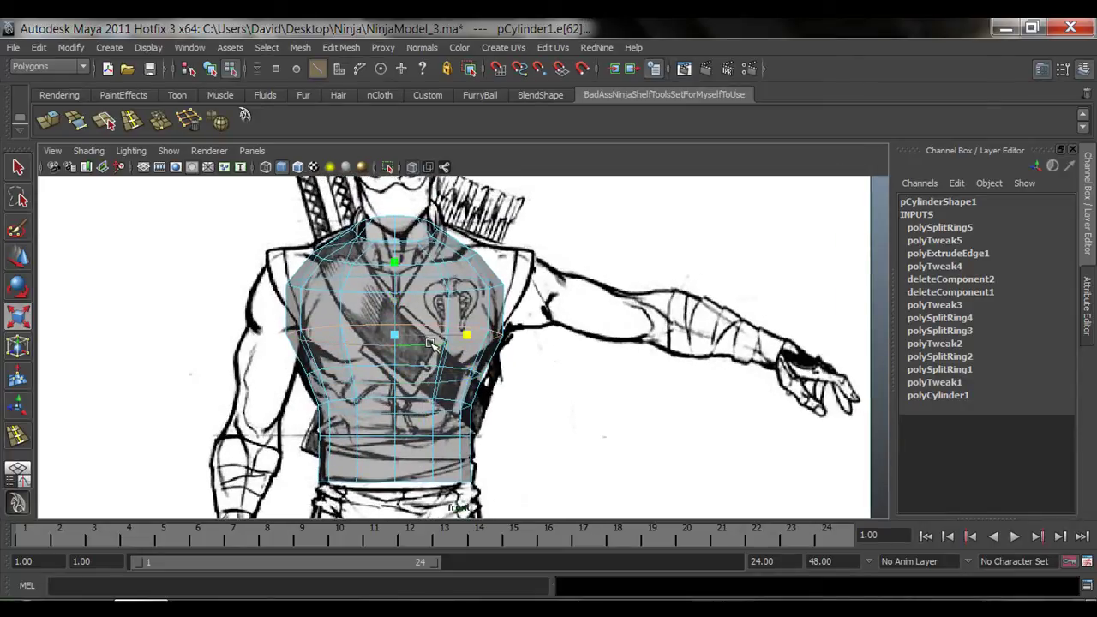
key("w")
key("r")
left_click_drag(464, 331, 460, 332)
left_click(465, 285)
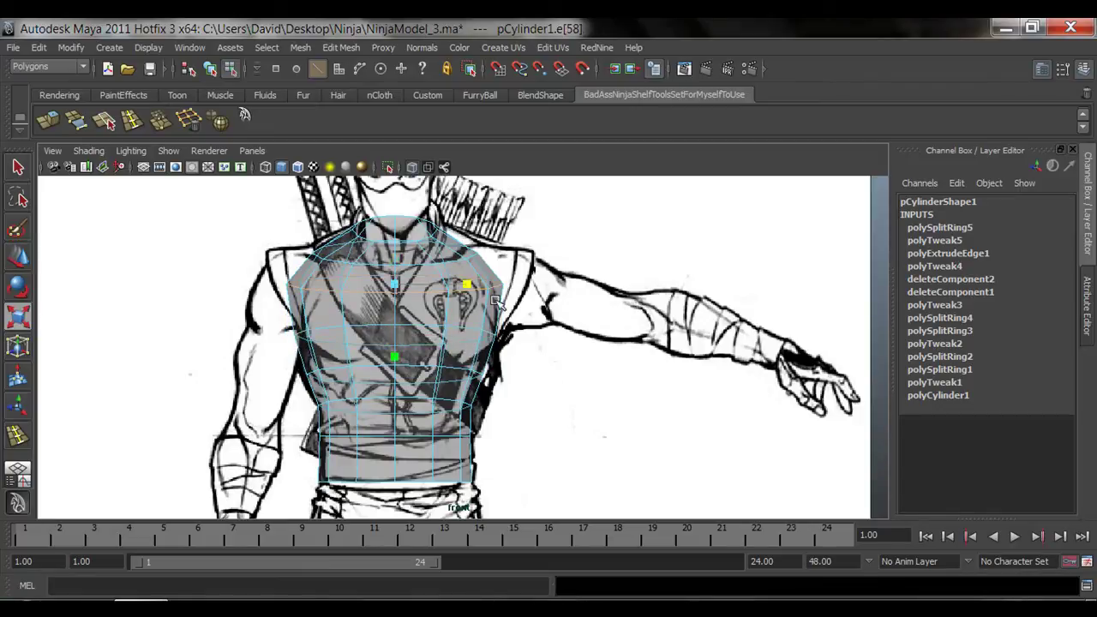
middle_click_drag(464, 285, 418, 337, "alt")
- Return to object mode and examine the torso's outline in the front, perspective and side views
key("q")
right_click_drag(417, 317, 466, 297)
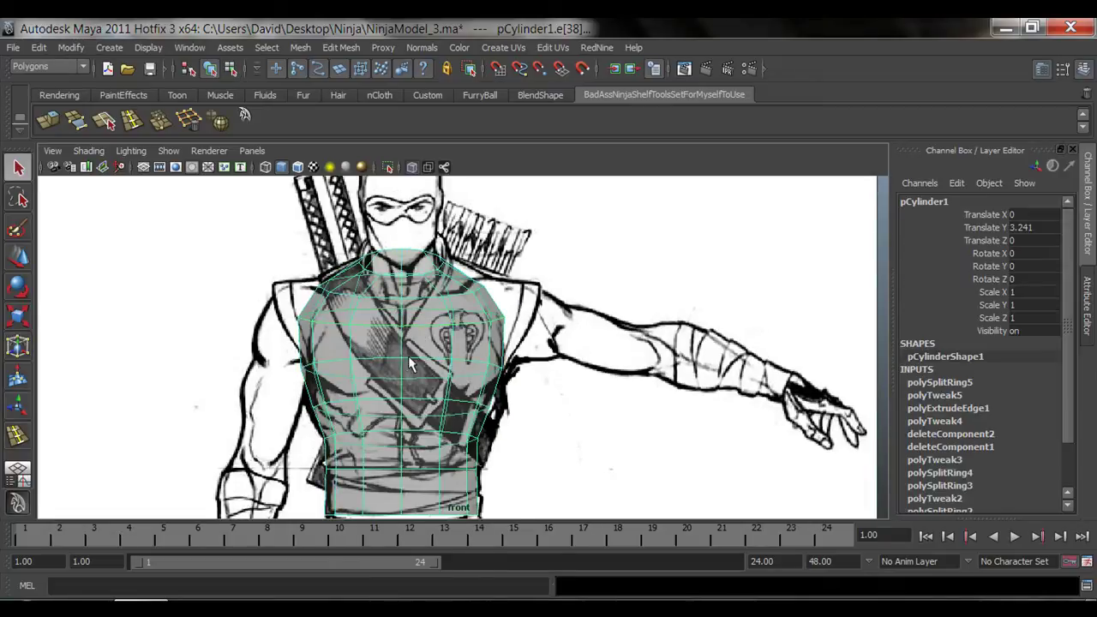
mouse_move(386, 343)
middle_mouse_down("alt")
mouse_move(433, 332)
mouse_move(397, 333)
middle_mouse_up("alt")
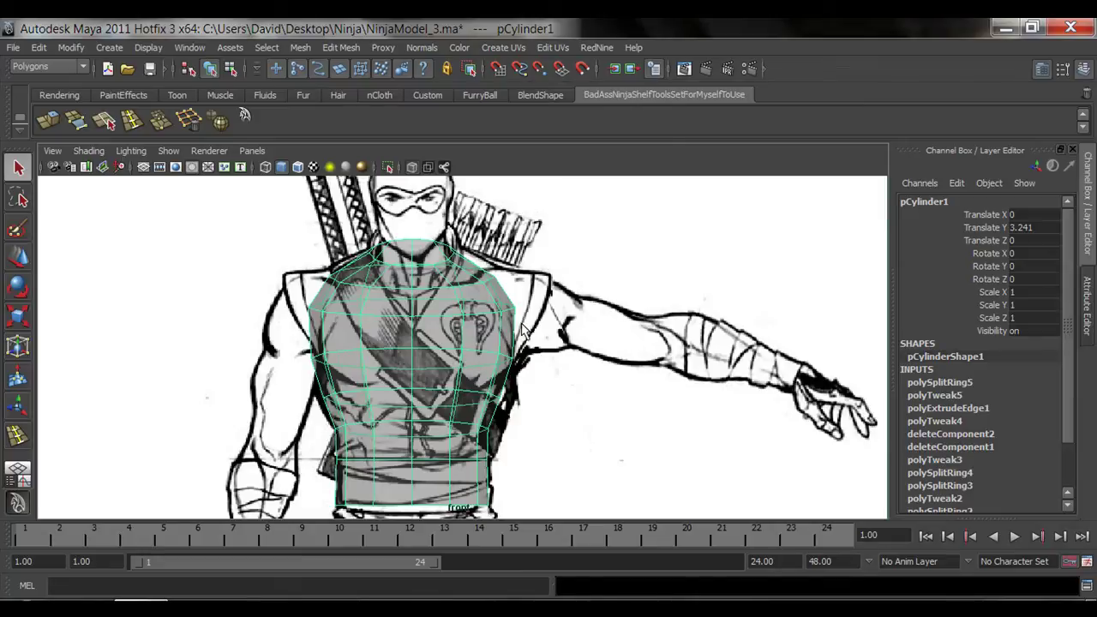
key("space")
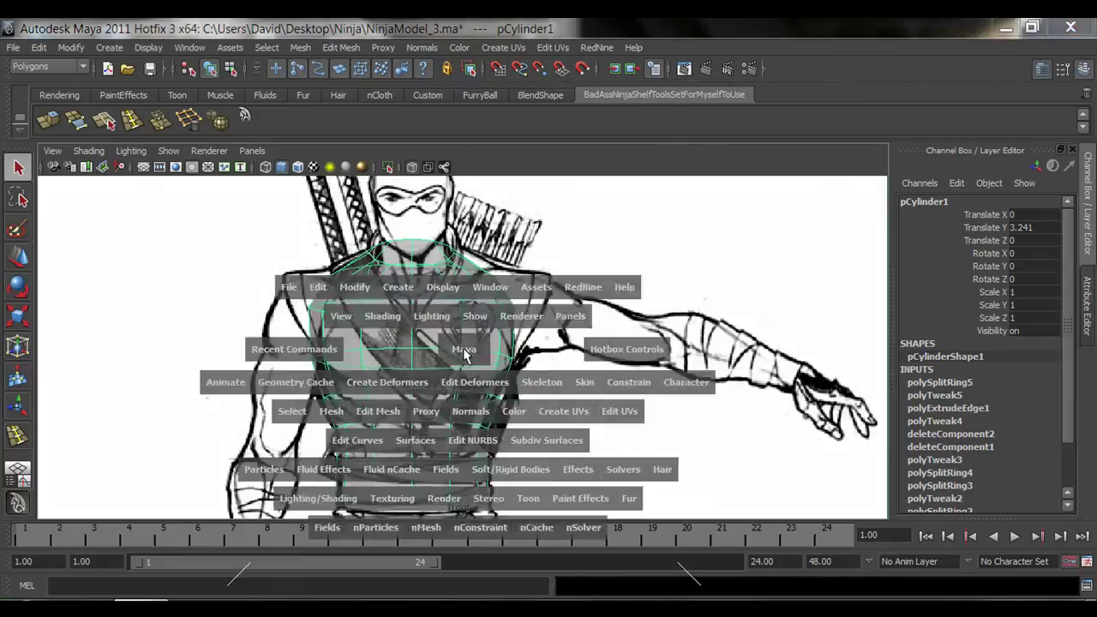
key("space")
left_click_drag(570, 353, 455, 355, "alt")
key("space")
key("space")
key("space")
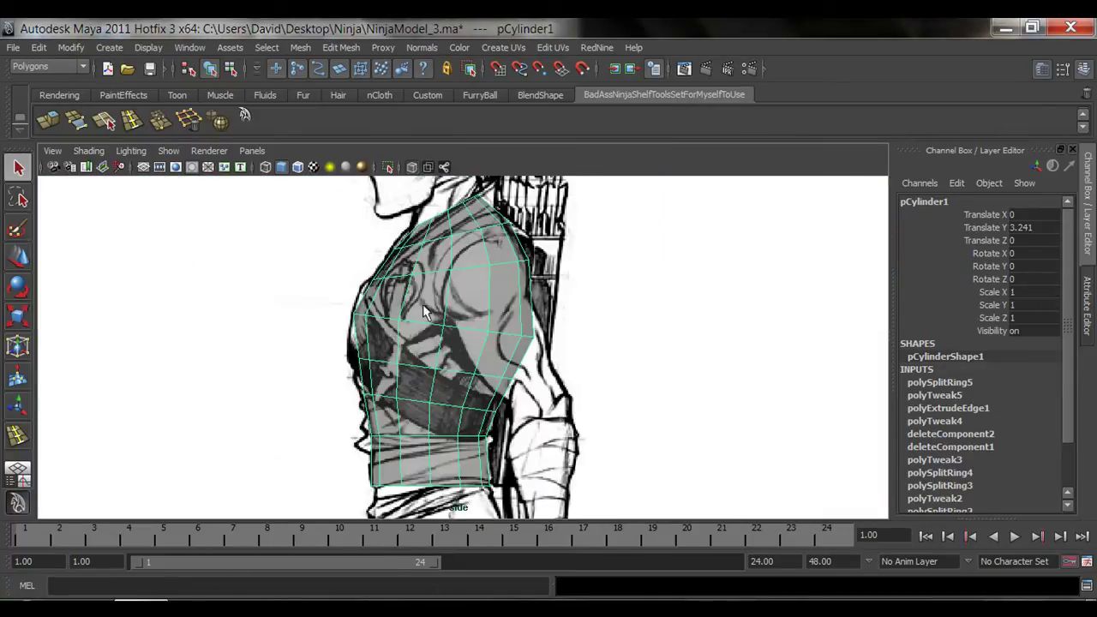
- Select the polygon faces on the torso's side where the arm attaches and delete them to open an armhole
right_click_drag(464, 288, 474, 319)
middle_click_drag(475, 319, 471, 345, "alt")
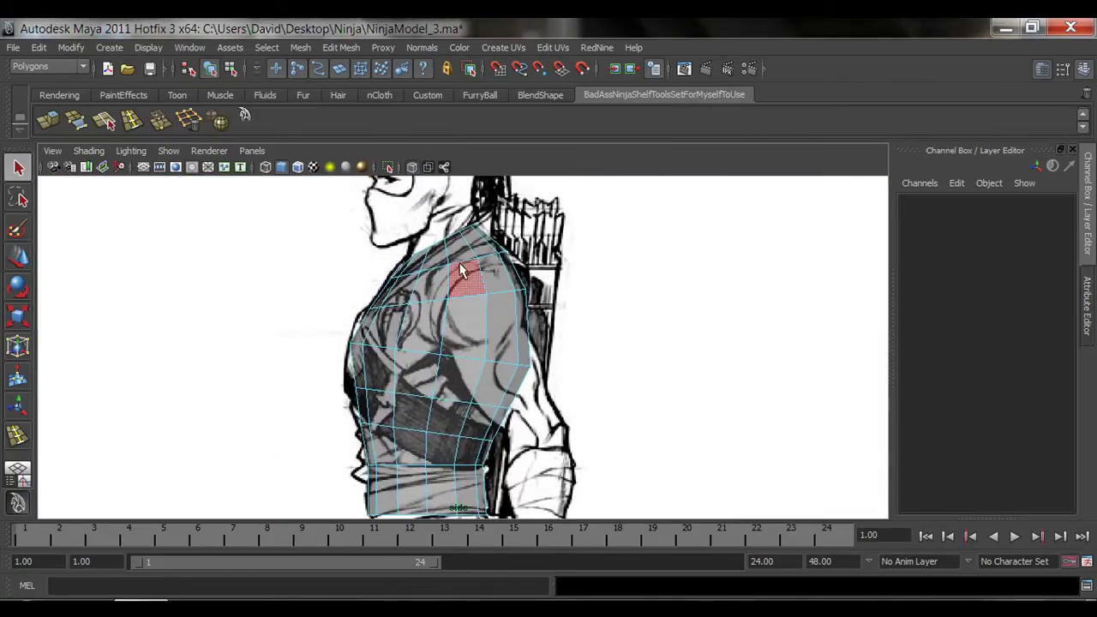
left_click(502, 325)
left_click(452, 338)
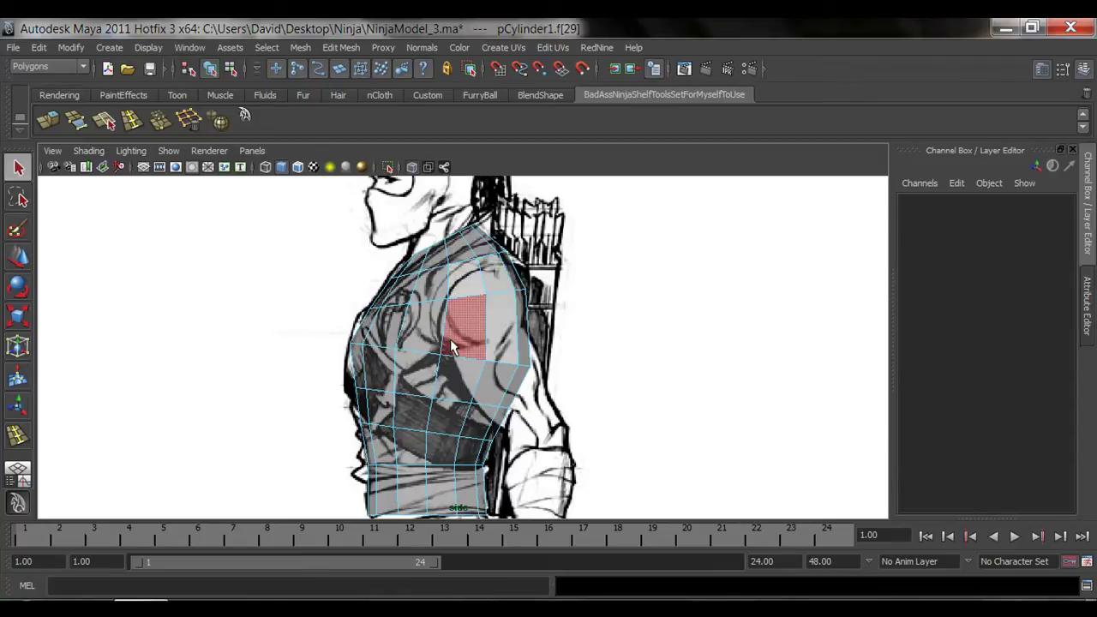
key("Delete")
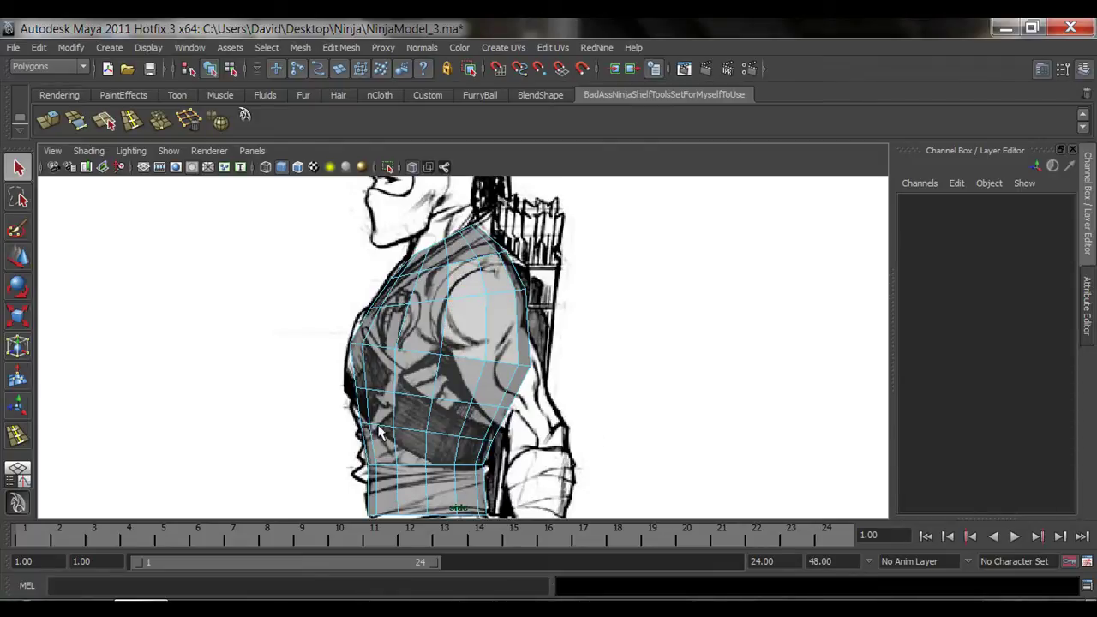
right_click_drag(377, 387, 428, 308)
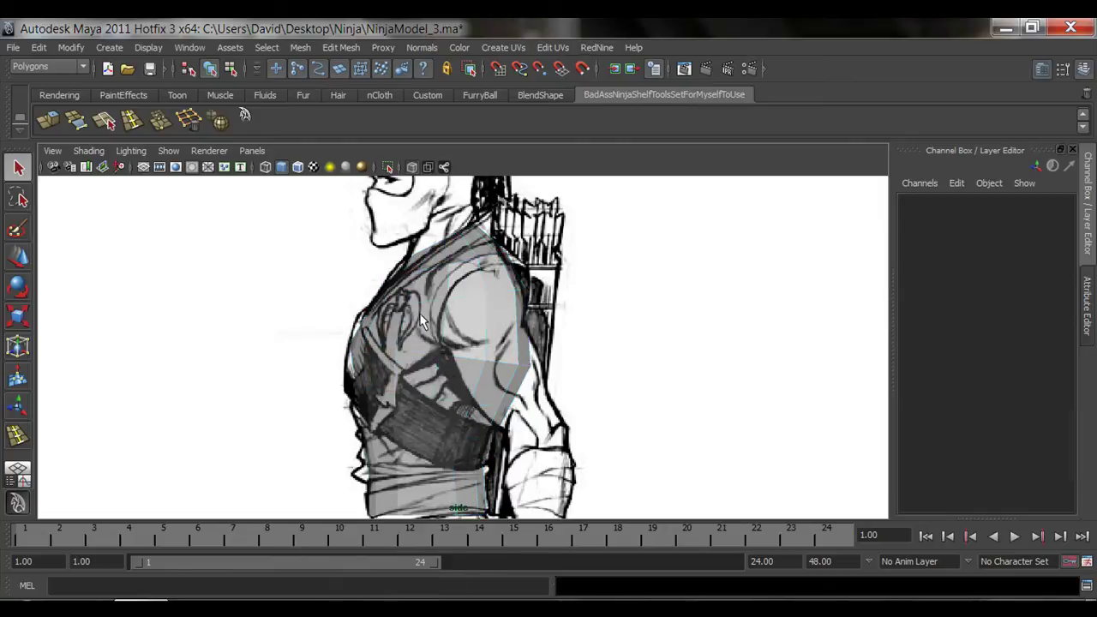
- Reposition the two upper front armhole vertices in the side view to follow the shoulder line of the drawing
key("space")
key("space")
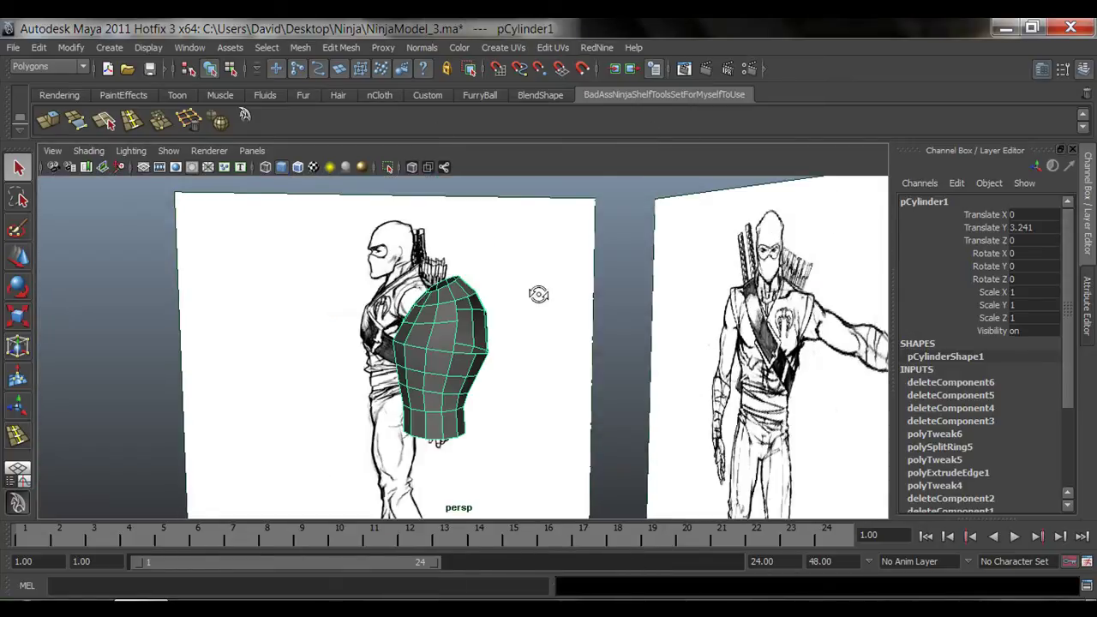
left_click_drag(534, 288, 515, 300, "alt")
left_click_drag(541, 390, 369, 384, "alt")
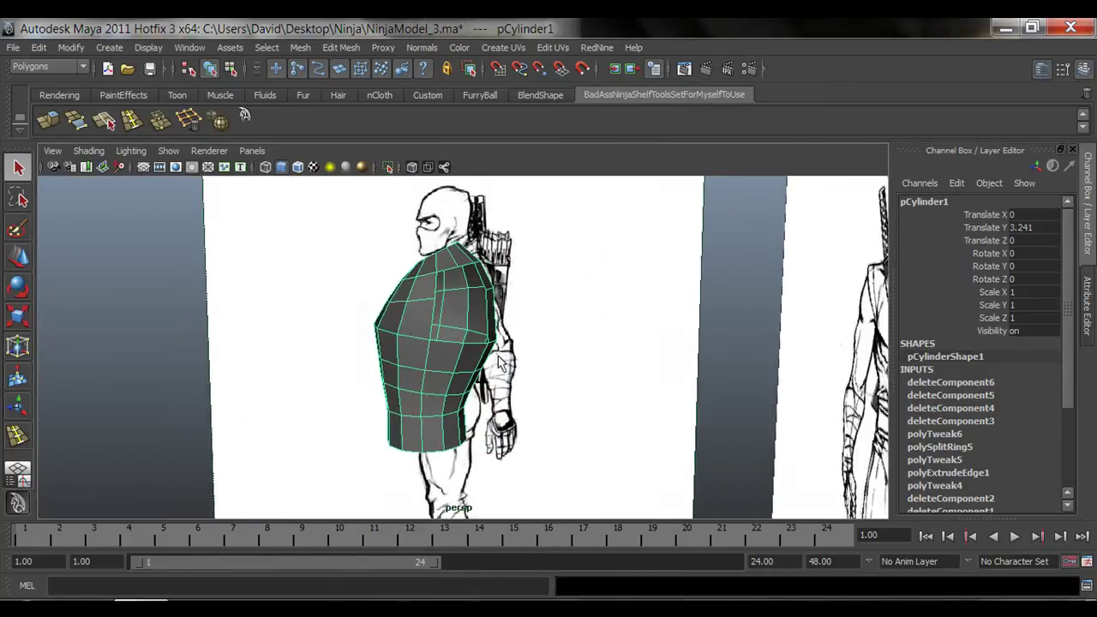
key("space")
key("space")
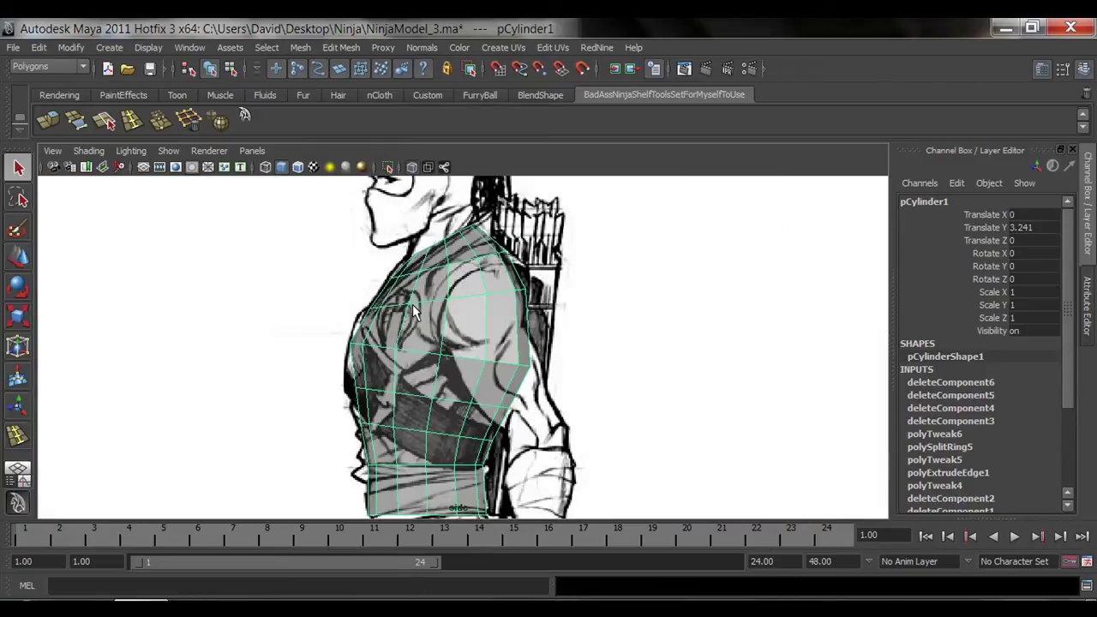
right_click_drag(412, 312, 343, 304)
scroll(451, 325, "up", 3)
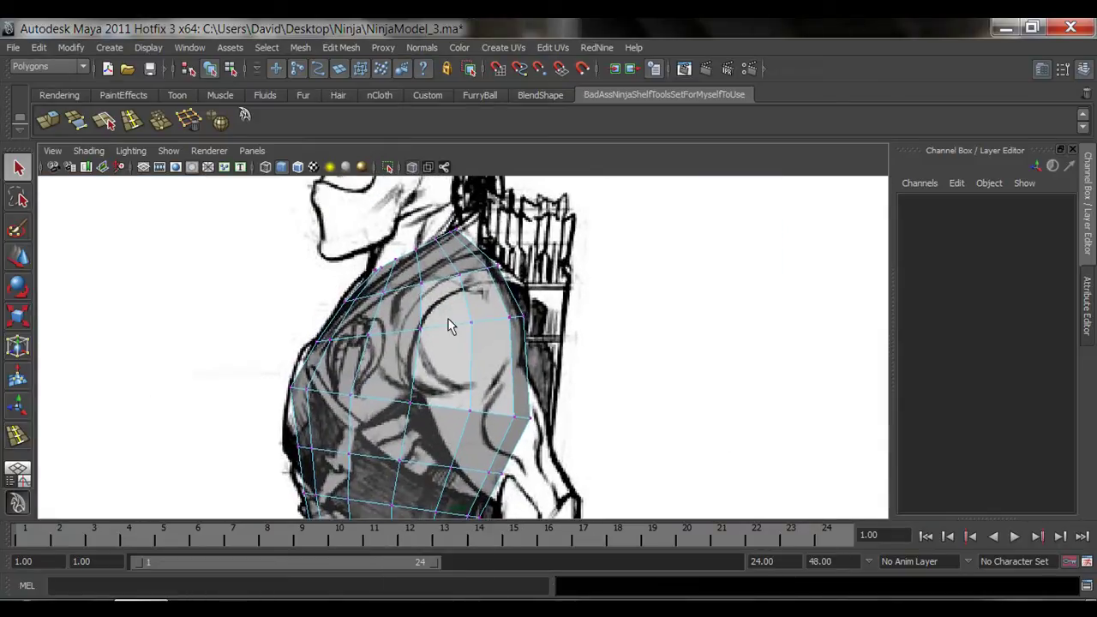
left_click(421, 287)
key("w")
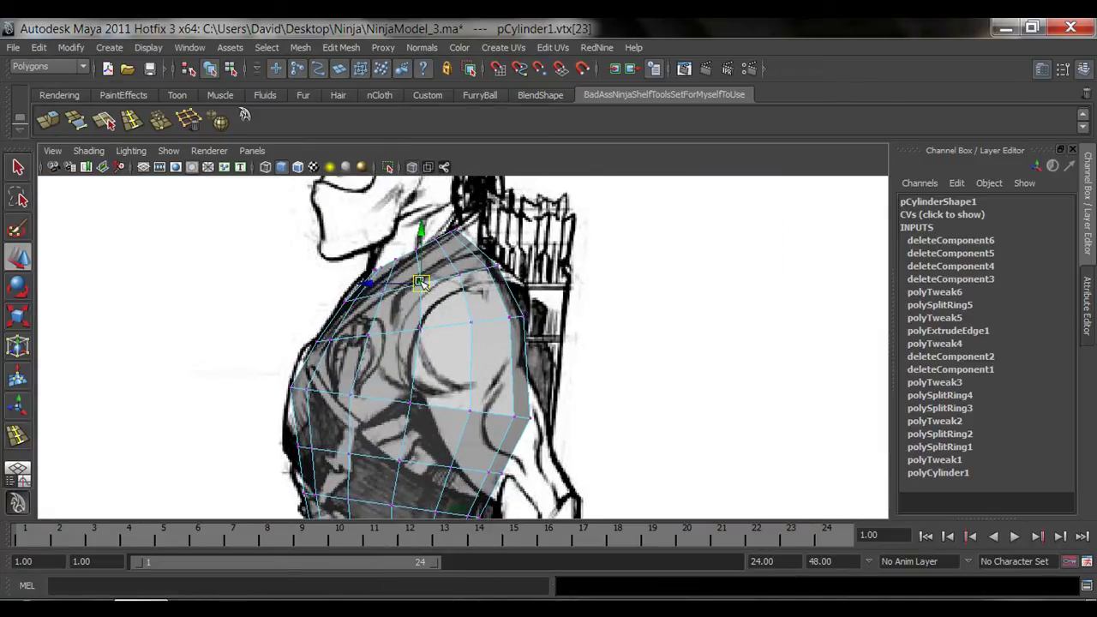
left_click(418, 331)
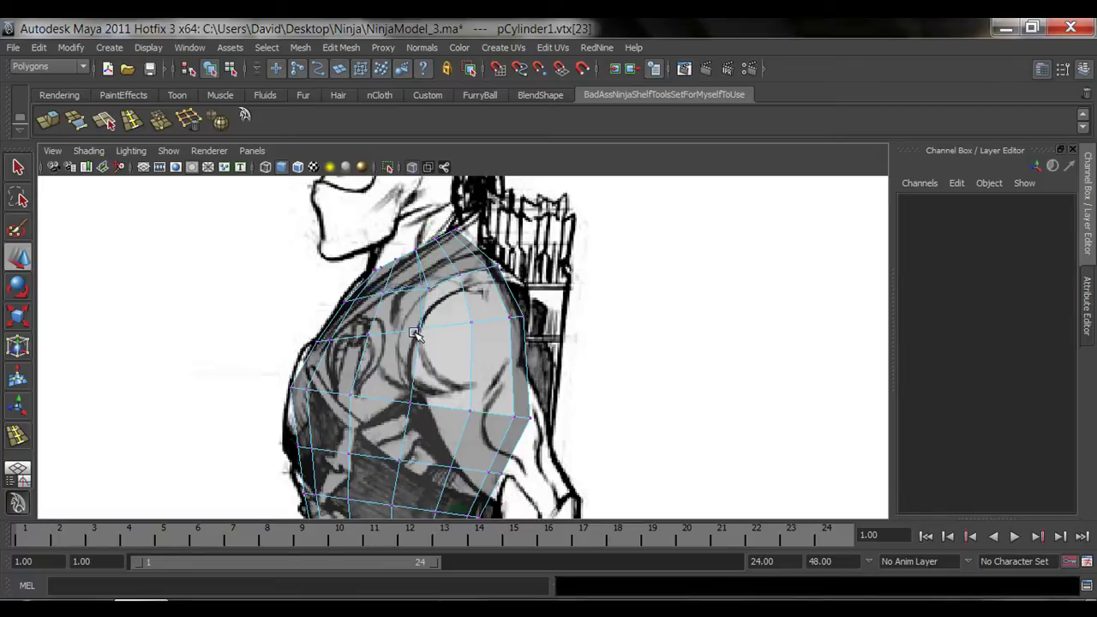
left_click(419, 329)
left_click_drag(419, 328, 405, 328)
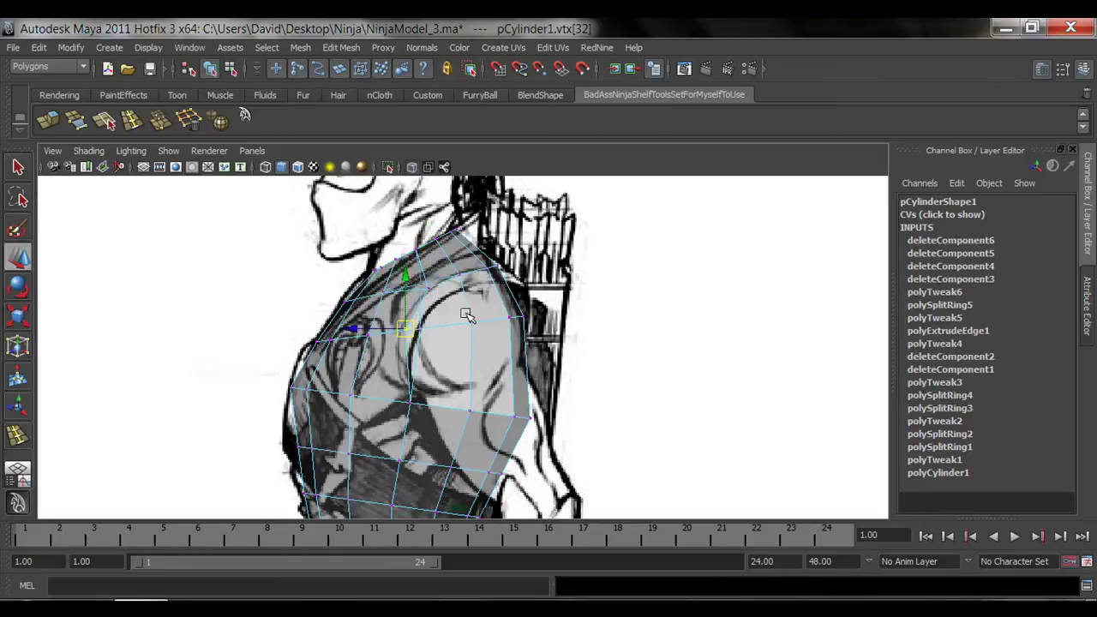
- Move the armhole's rear vertex slightly backward and raise its lower rear and lower front vertices to round the opening
left_click(511, 317)
left_click_drag(483, 316, 490, 317)
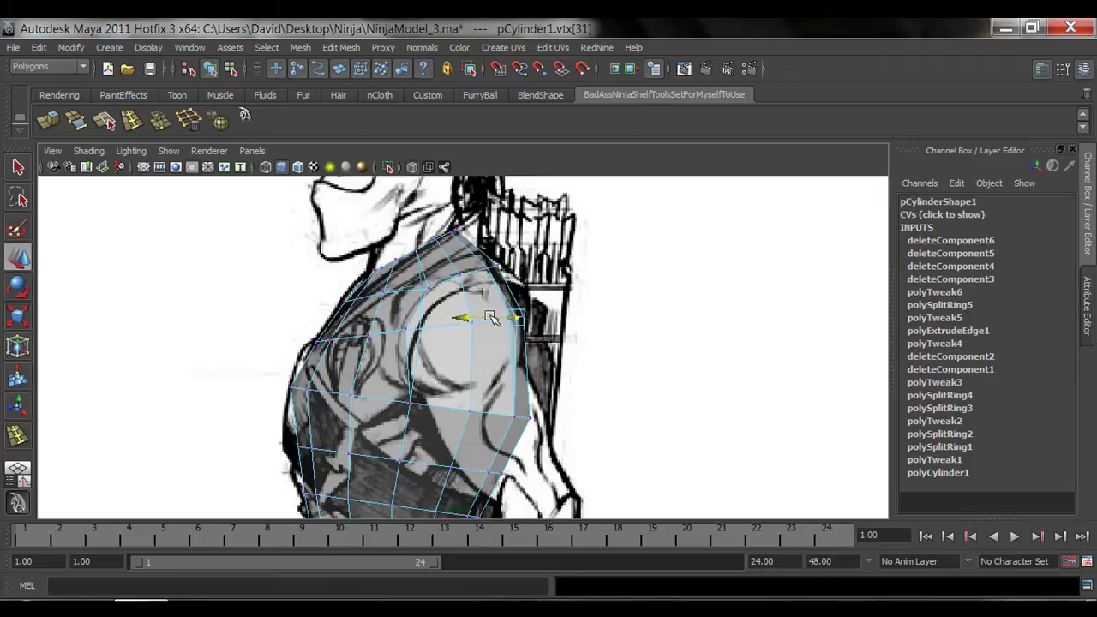
left_click(518, 422)
left_click(516, 420)
left_click_drag(514, 417, 514, 386)
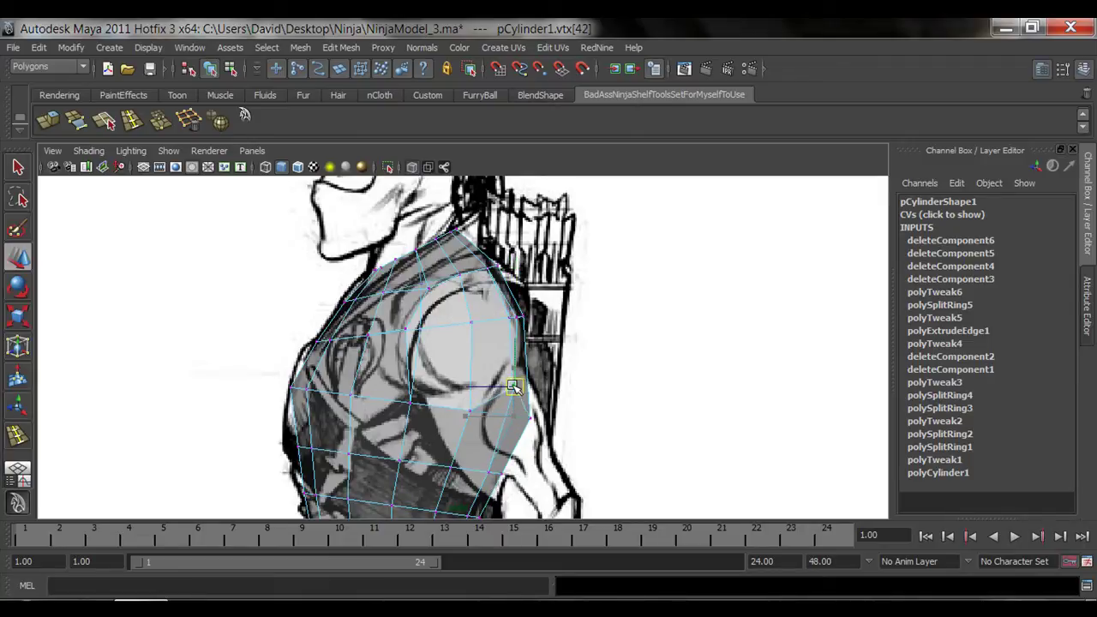
left_click(410, 402)
left_click_drag(410, 402, 415, 389)
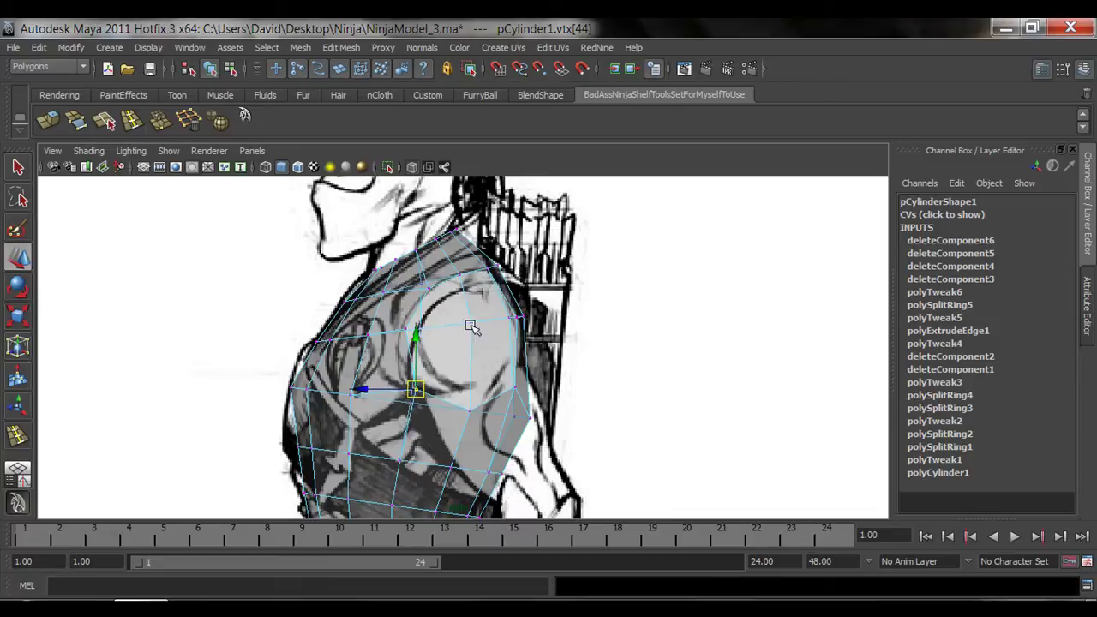
- Return to object mode and examine the reshaped armhole in the perspective and front views
key("space")
left_click_drag(487, 316, 544, 375, "alt")
right_click_drag(543, 375, 653, 443, "alt")
left_click_drag(653, 443, 616, 437, "alt")
right_click_drag(506, 341, 591, 296)
left_click_drag(485, 345, 520, 387, "alt")
key("space")
key("space")
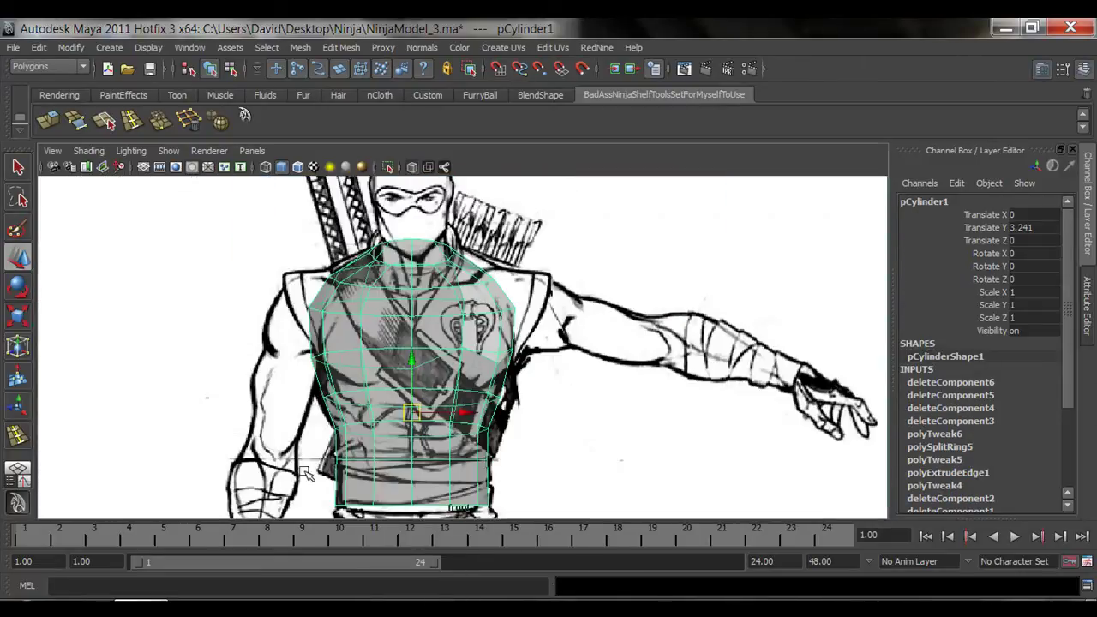
- Delete the torso faces on the sword side of the centre line in the front view and return to object mode
scroll(432, 433, "down", 3)
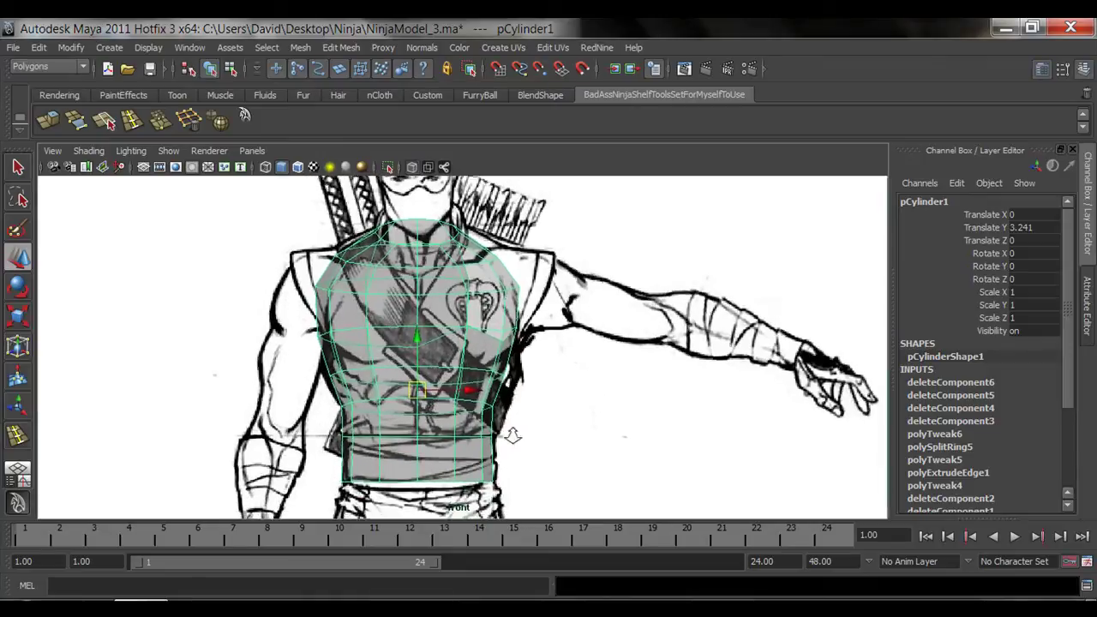
right_click(458, 302)
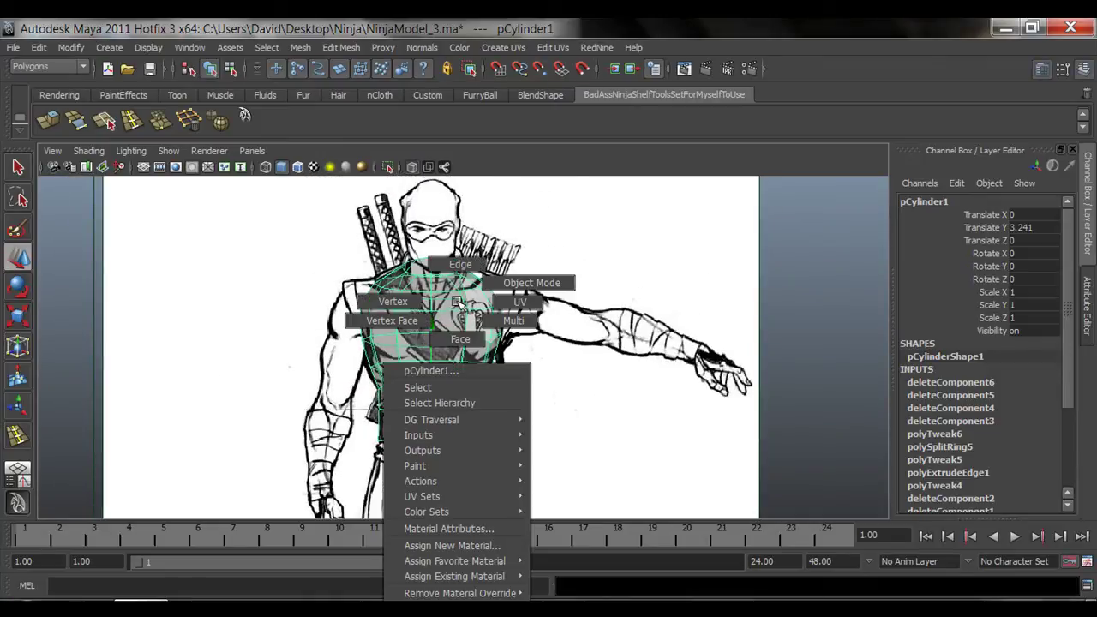
left_click_drag(332, 226, 422, 461)
key("Delete")
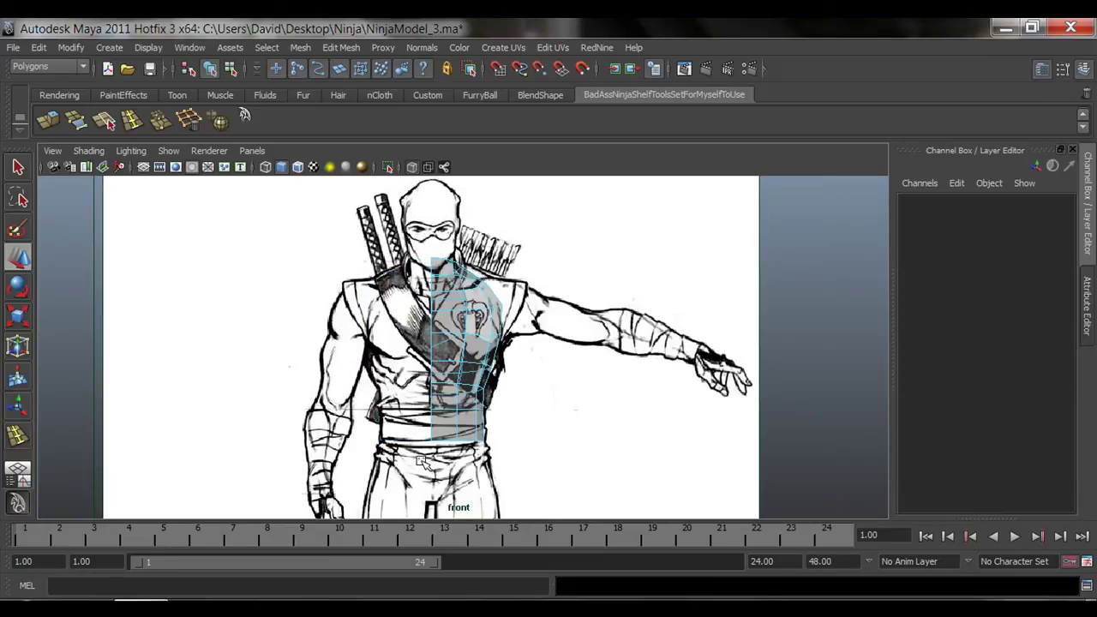
right_click_drag(453, 309, 464, 297)
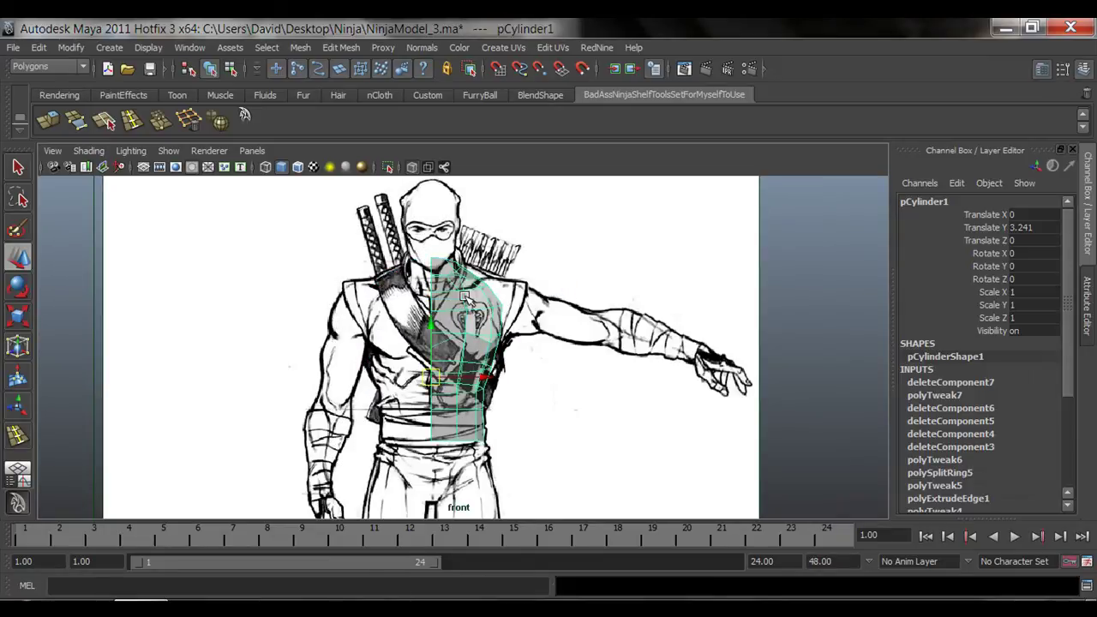
- Open the Duplicate Special options for the half torso and reset the settings to their defaults
key("space")
key("space")
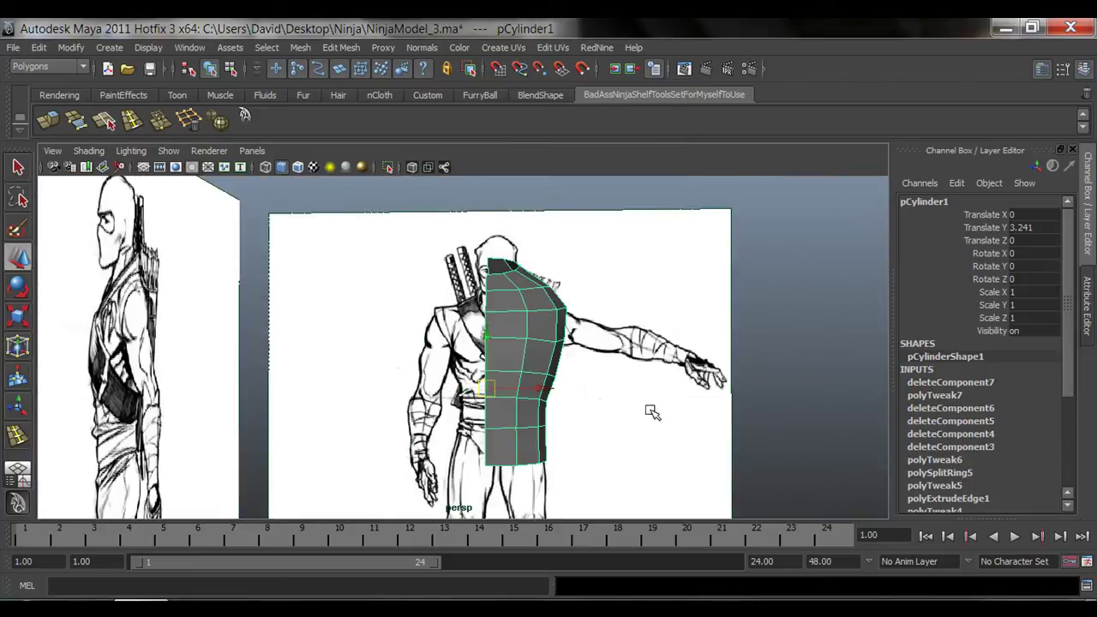
left_click_drag(652, 412, 620, 418, "alt")
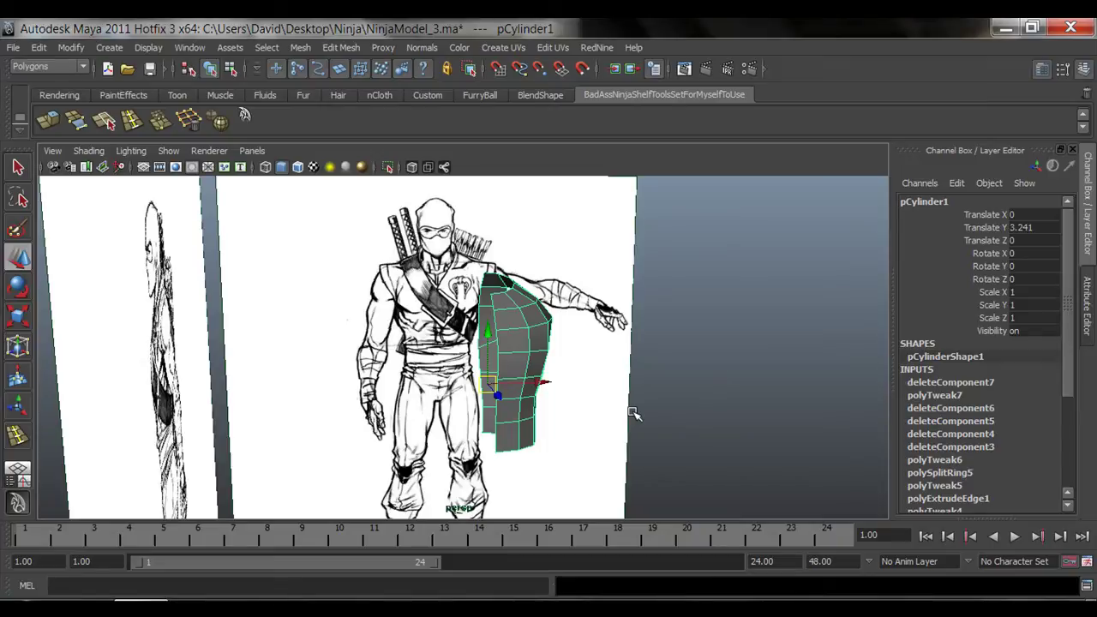
left_click_drag(520, 368, 462, 348, "alt")
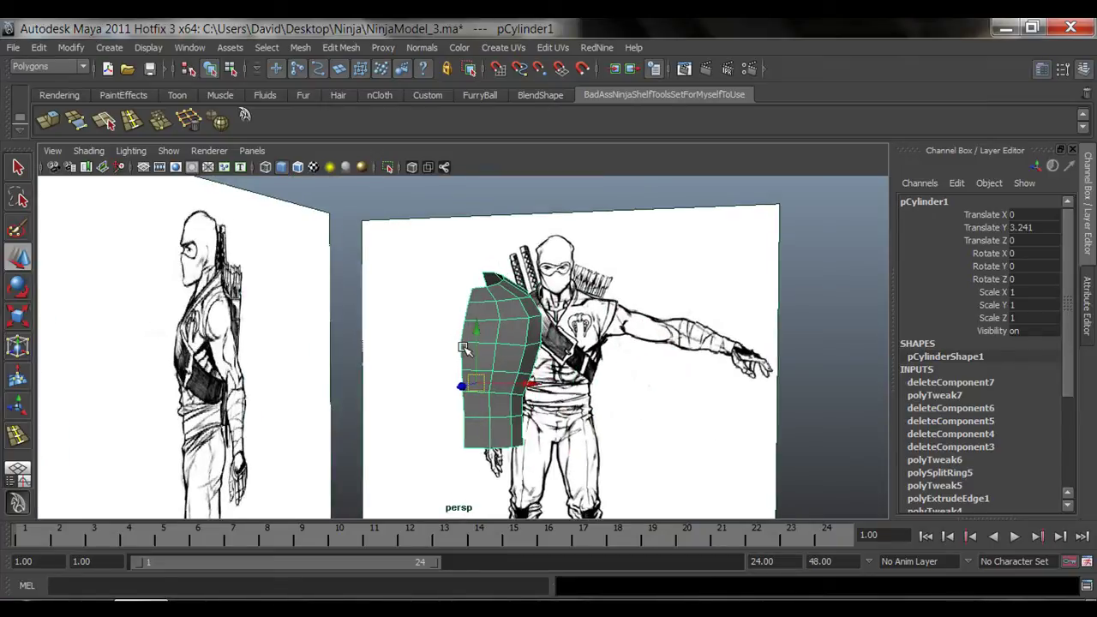
mouse_move(608, 388)
left_mouse_down("alt")
mouse_move(506, 382)
mouse_move(622, 385)
left_mouse_up("alt")
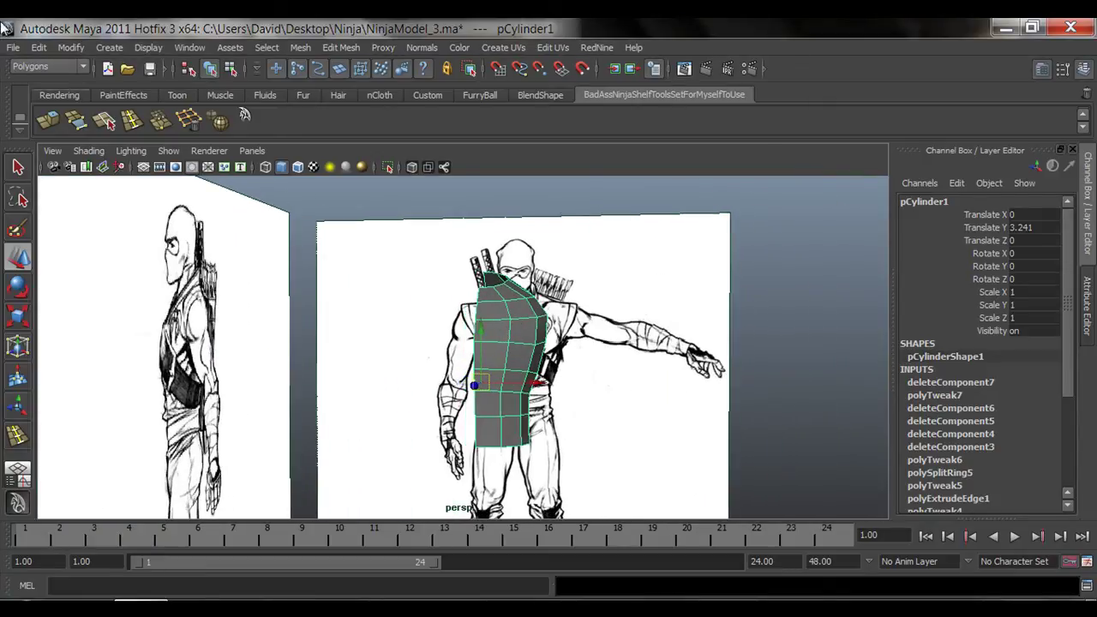
left_click(40, 48)
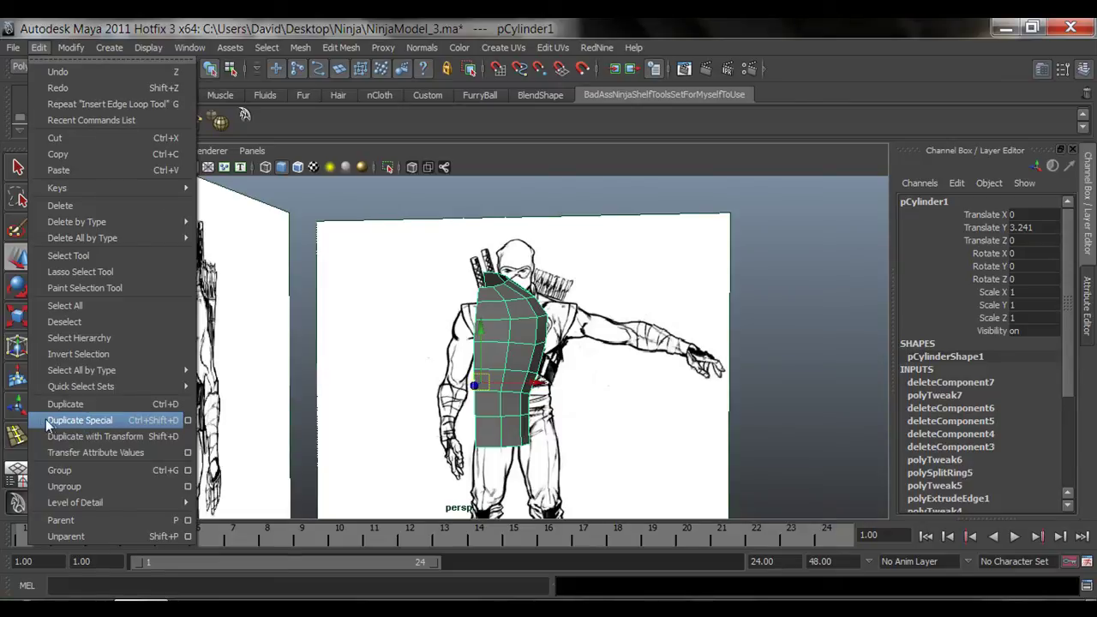
left_click(189, 421)
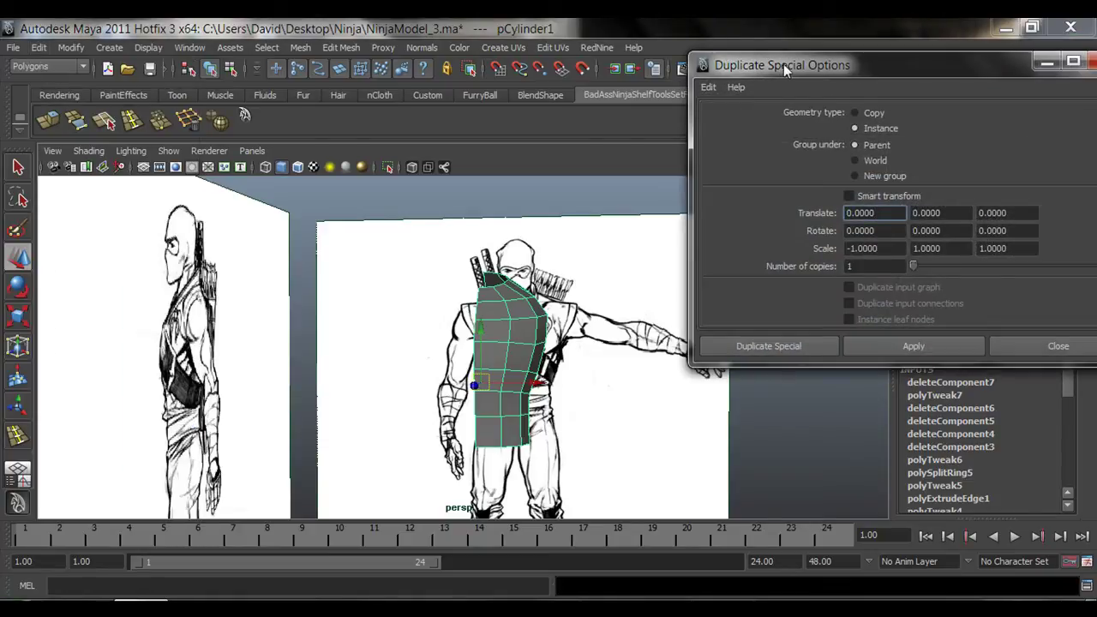
left_click_drag(785, 68, 713, 80)
left_click(637, 98)
left_click(658, 130)
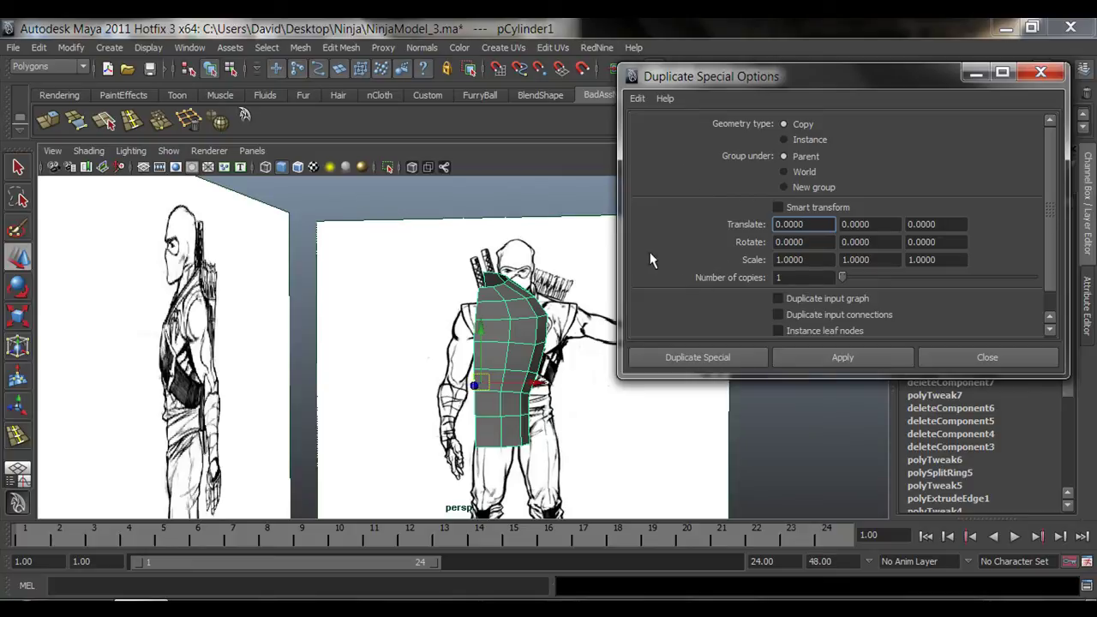
- Try pulling the vertices at the half torso's outer side outward, undo each move and reselect the mesh in object mode
scroll(476, 347, "up", 1)
middle_click_drag(475, 347, 385, 355, "alt")
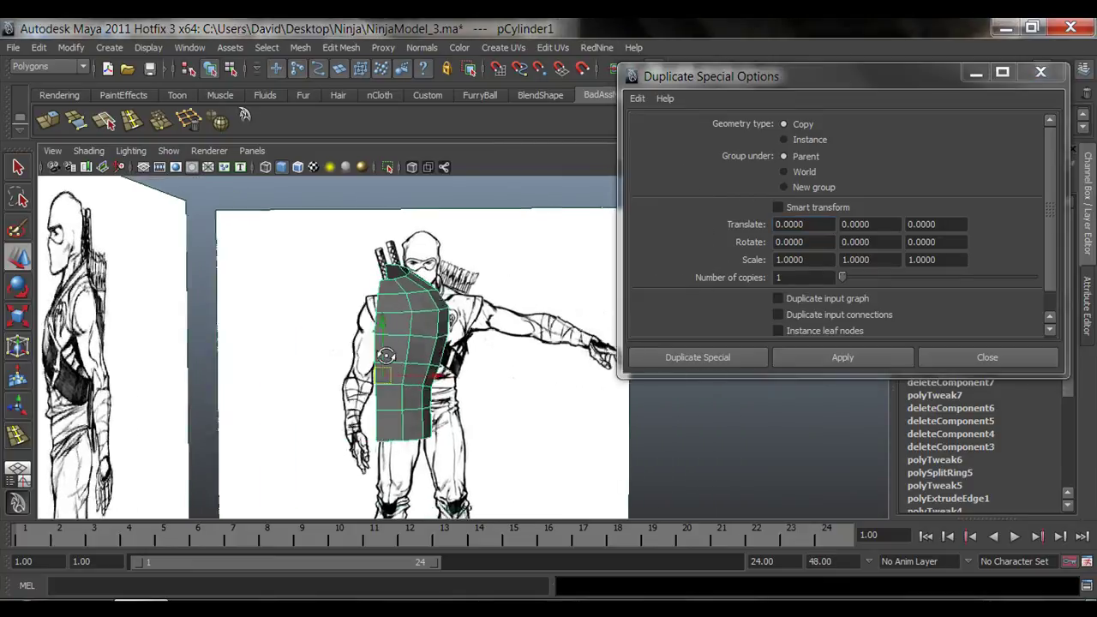
left_click_drag(385, 355, 348, 359, "alt")
right_click_drag(348, 360, 419, 378, "alt")
left_click_drag(420, 380, 444, 387, "alt")
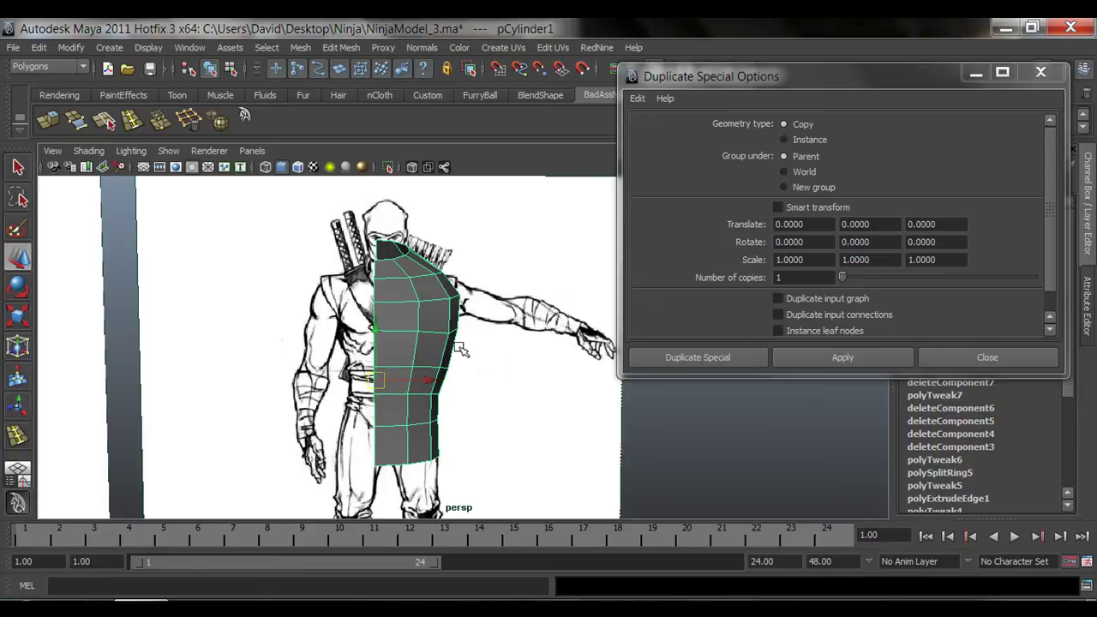
middle_click_drag(394, 373, 425, 360, "alt")
right_click_drag(461, 335, 380, 326)
left_click_drag(472, 307, 519, 296)
key("ctrl+z")
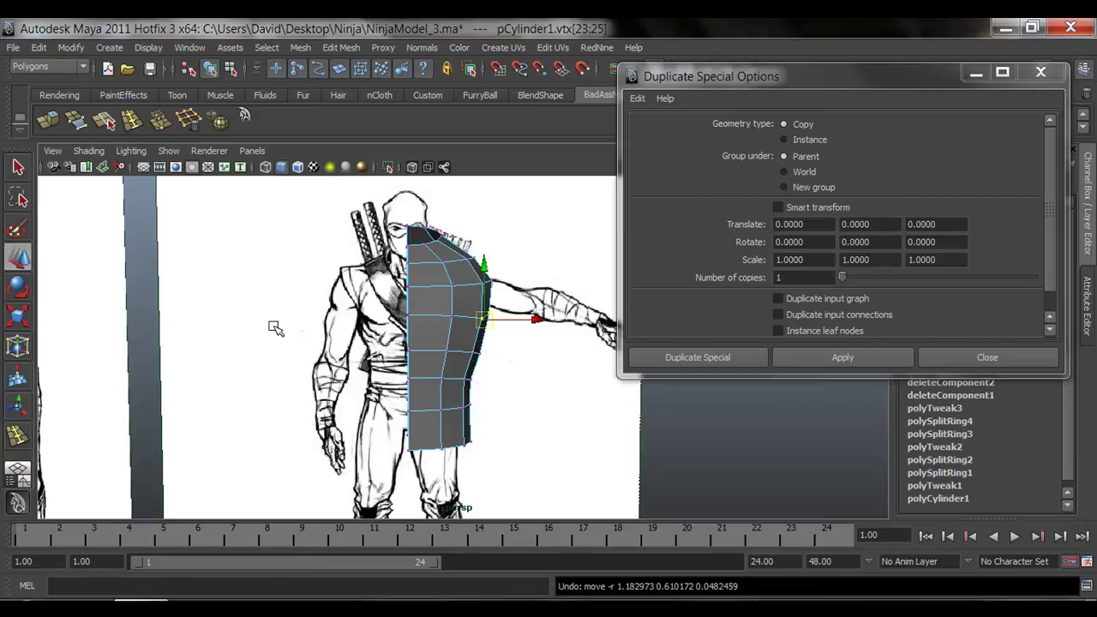
left_click_drag(483, 317, 513, 291)
key("ctrl+z")
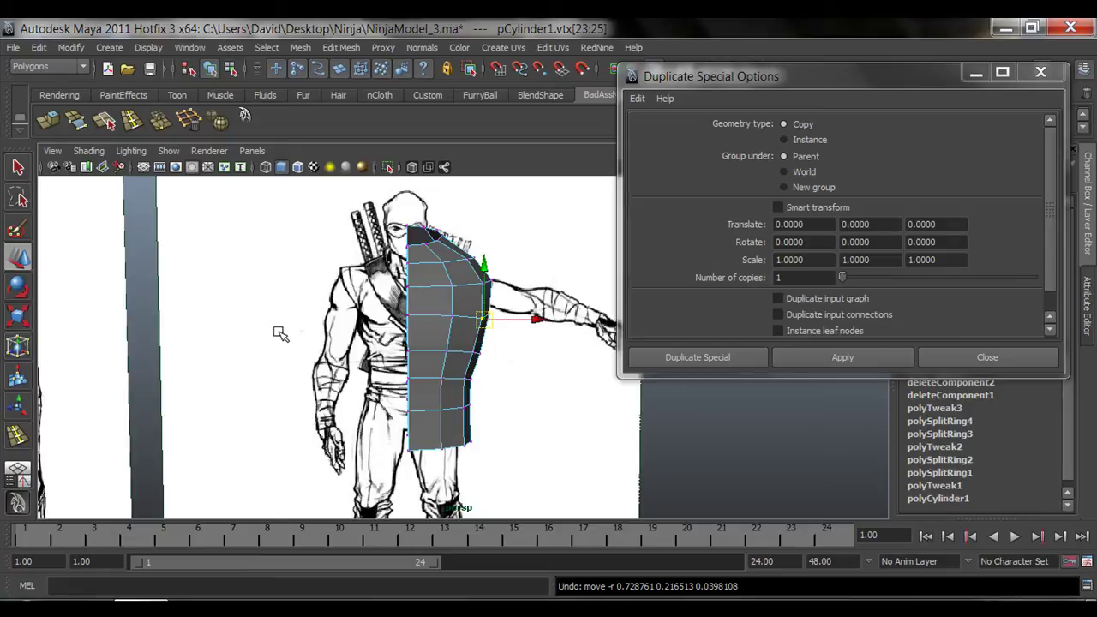
right_click_drag(446, 293, 506, 270)
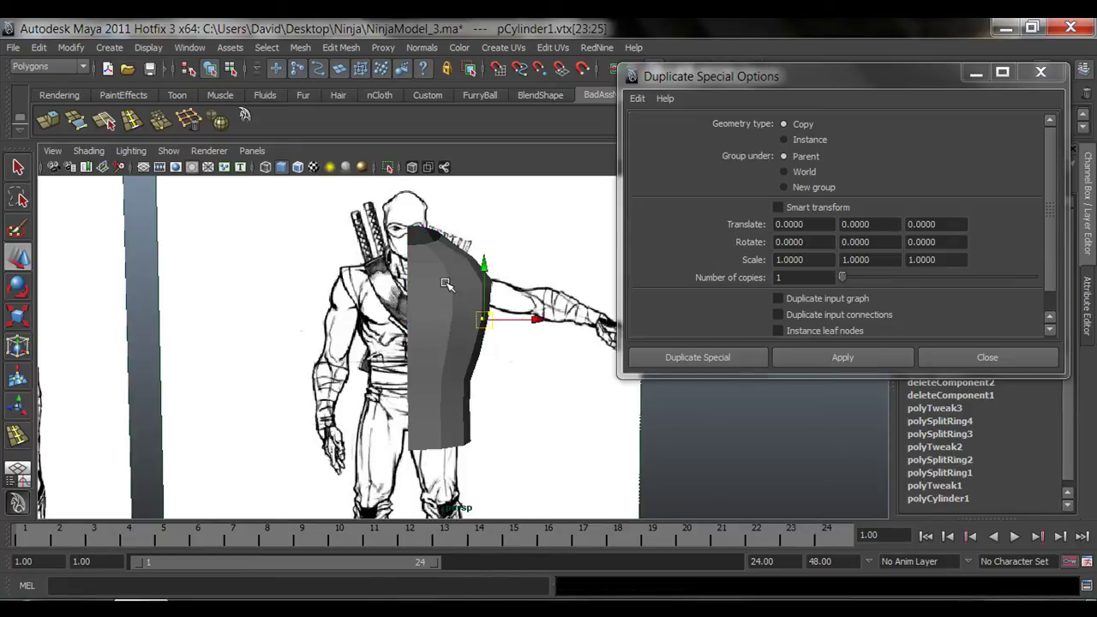
left_click(446, 285)
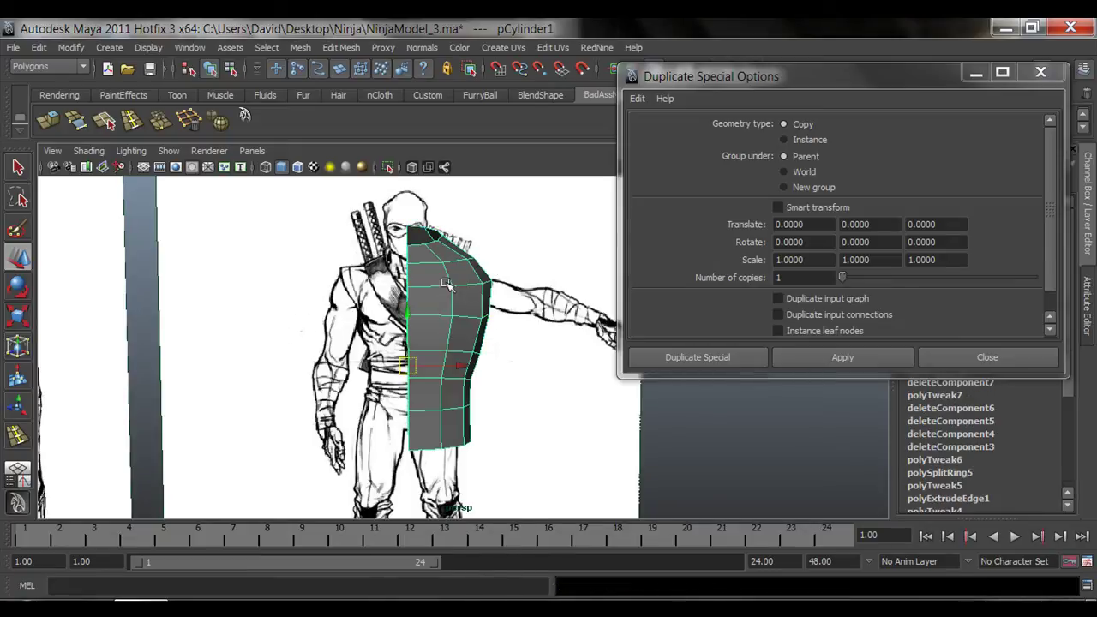
- Set the duplicate's geometry type to Instance
left_click(803, 141)
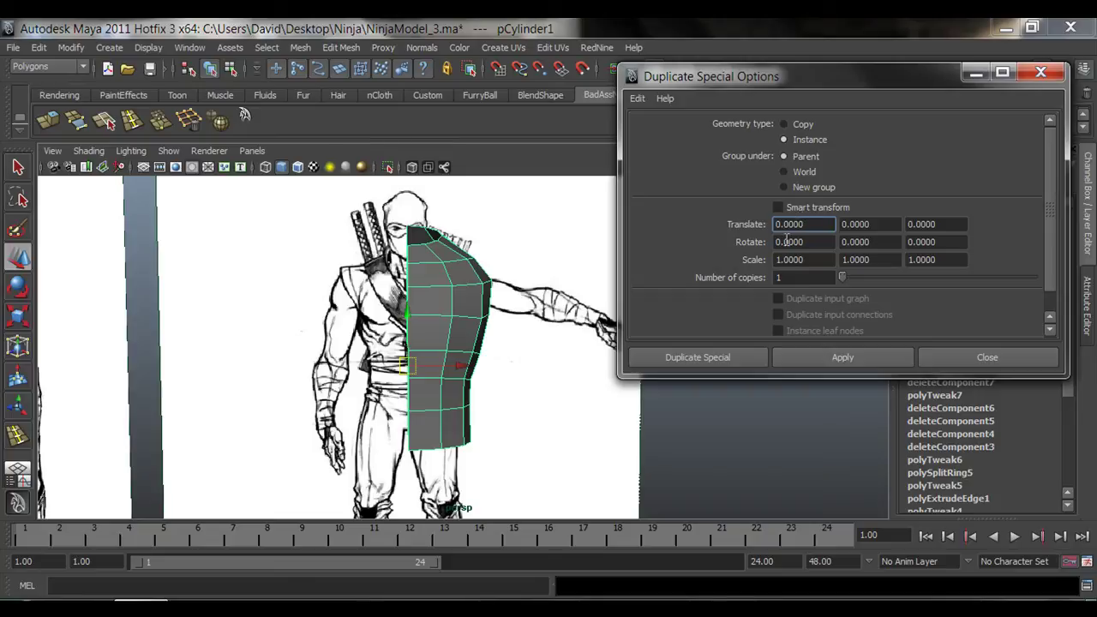
- Try scaling the half torso negatively along X to flip it across the centre line, and undo the scale
left_click(463, 320)
key("r")
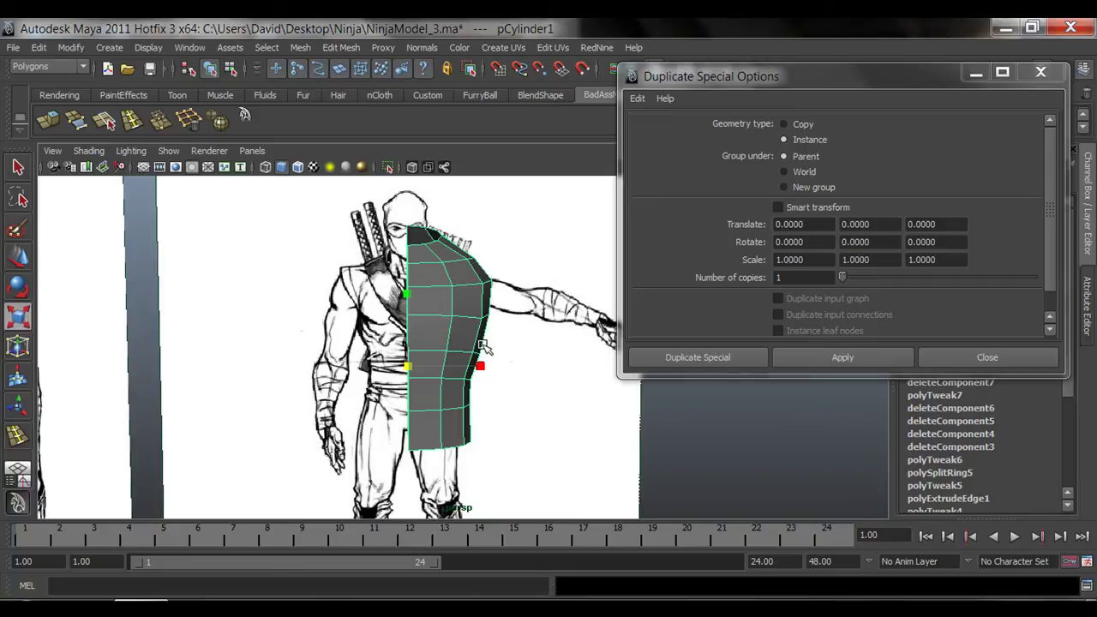
left_click_drag(481, 367, 359, 375)
key("ctrl+z")
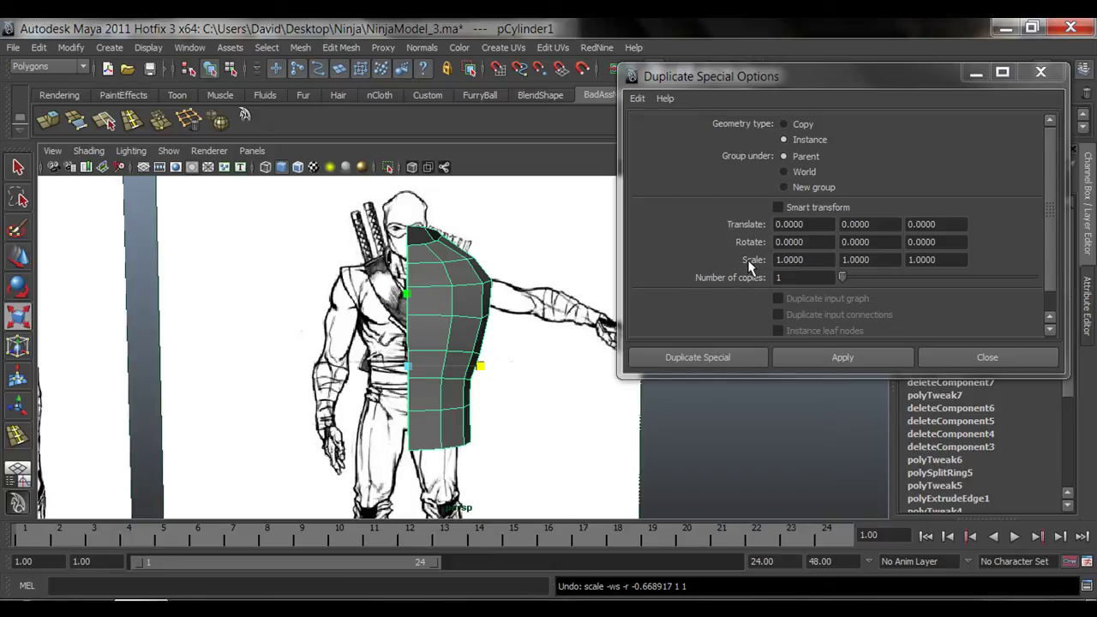
- Set the duplicate's X scale to -1 and turn off X-ray display in the front view
left_click(777, 260)
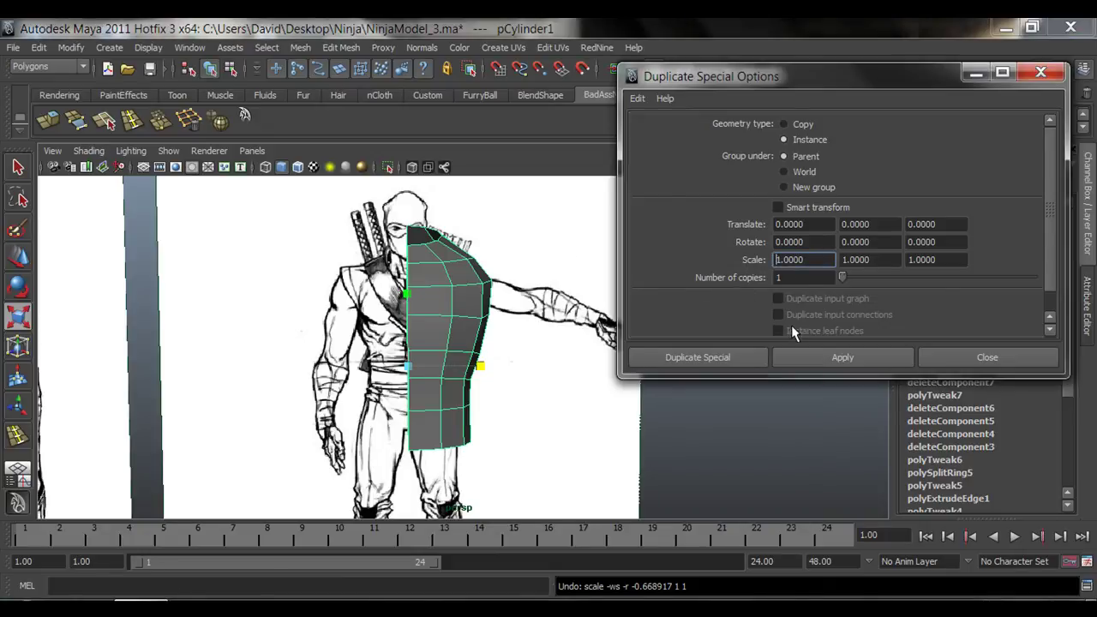
type("-")
middle_click_drag(476, 314, 471, 313, "alt")
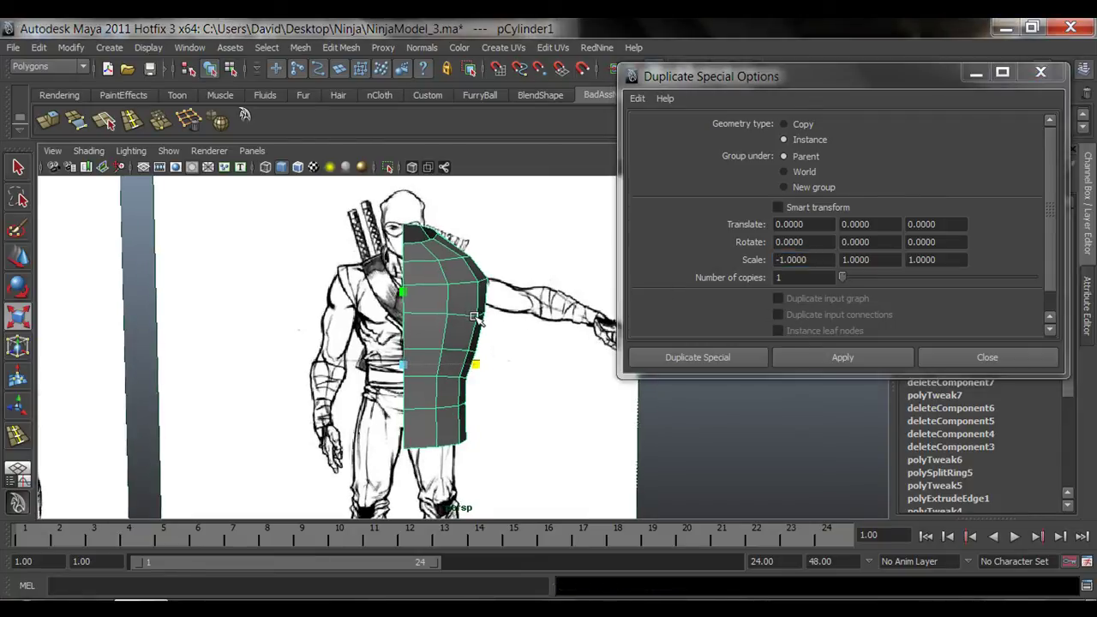
key("space")
key("space")
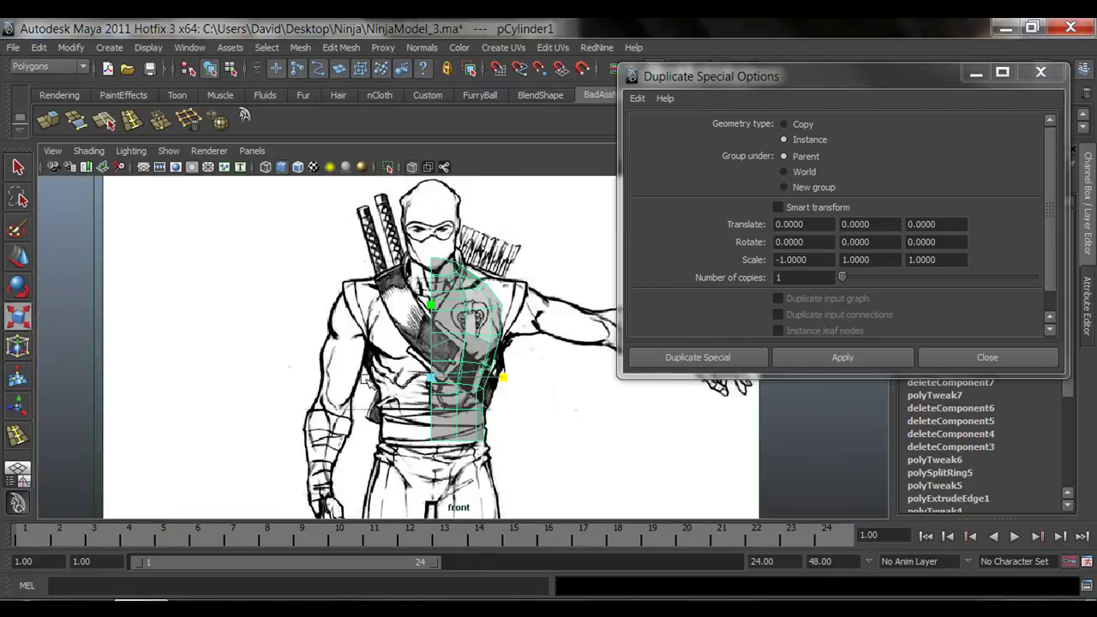
left_click(412, 167)
scroll(339, 313, "up", 4)
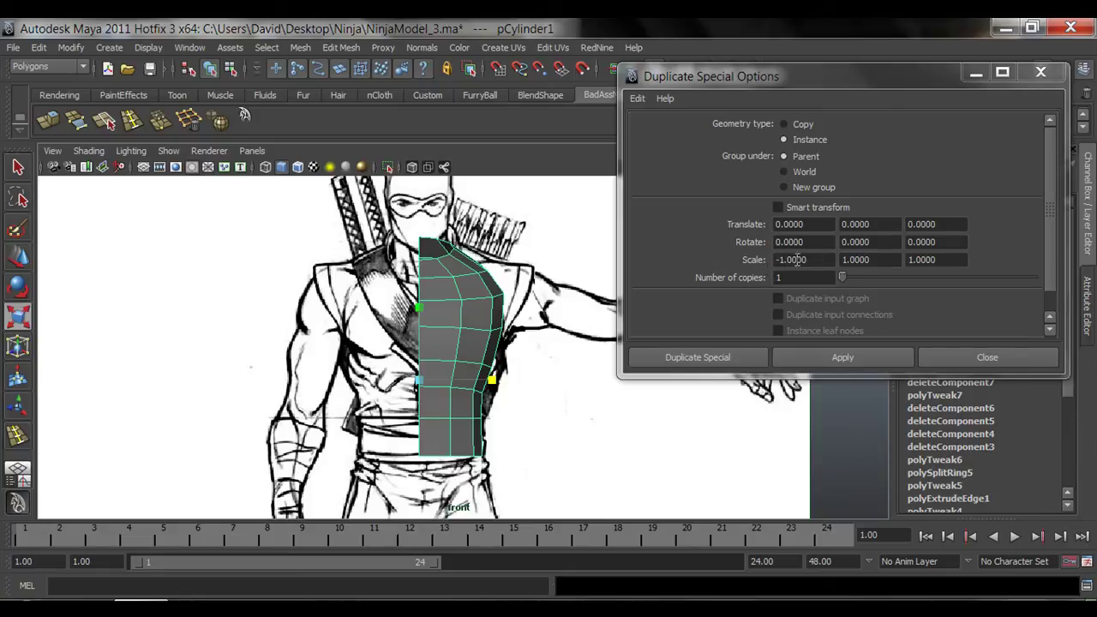
- Create the mirrored instance of the half torso using an X scale of -1 with Y and Z kept at 1
key("Tab")
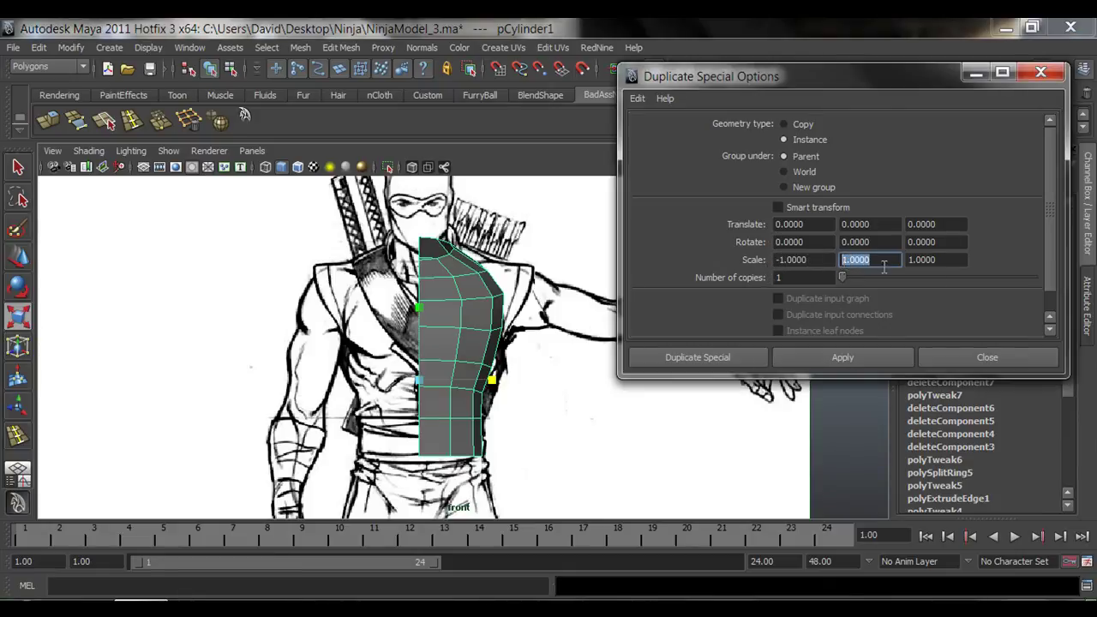
key("Tab")
left_click_drag(813, 261, 717, 269)
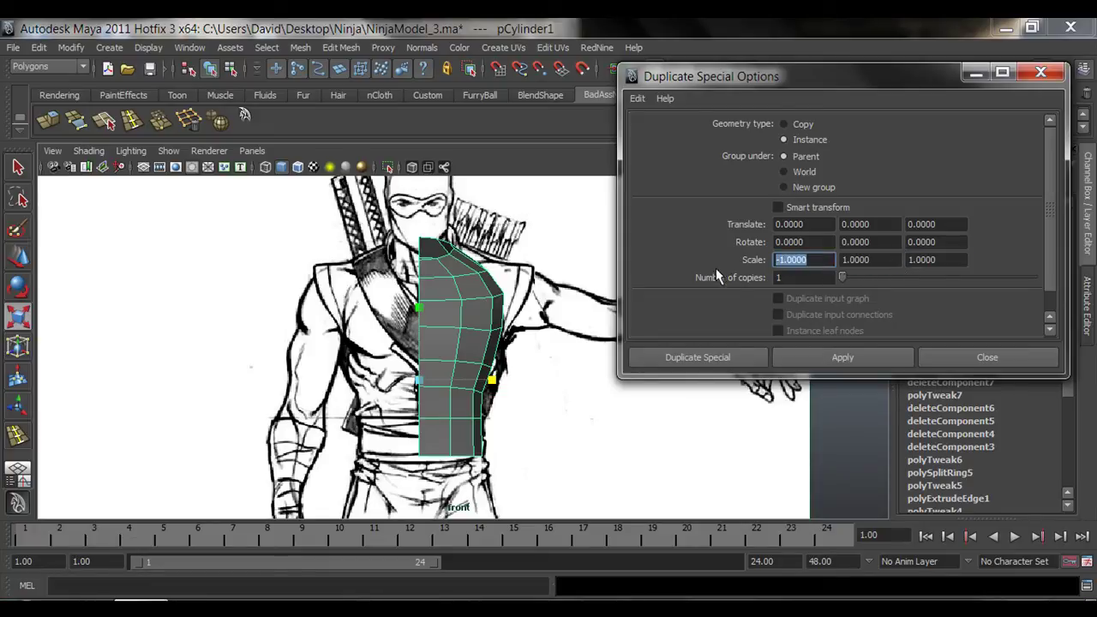
left_click(682, 358)
left_click(470, 321)
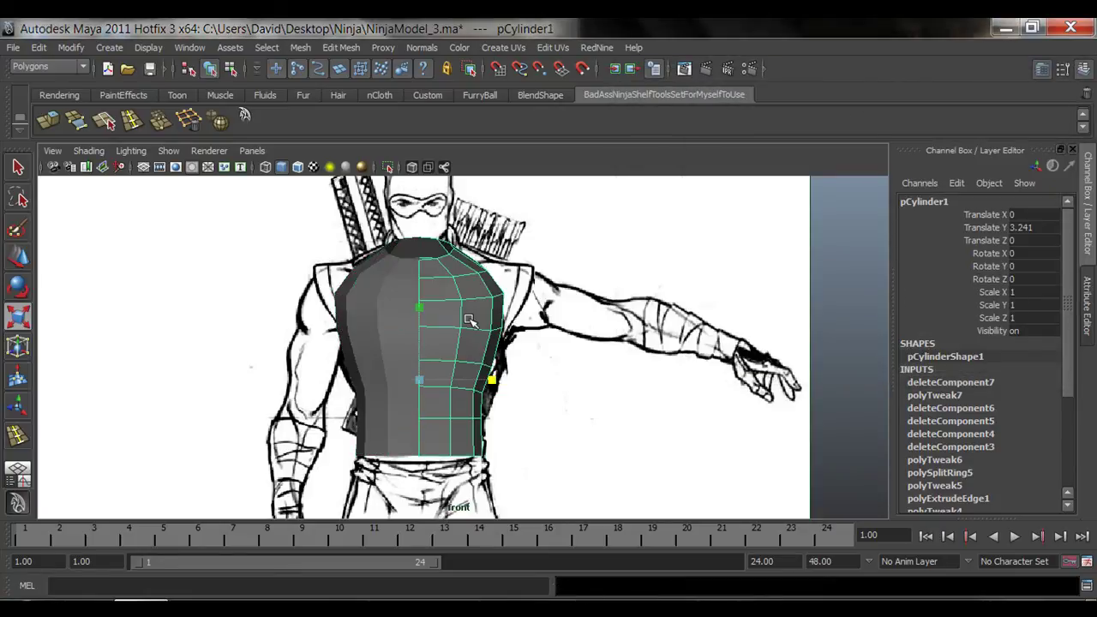
- Try moving the original half torso along X in the perspective view, and undo the move
key("space")
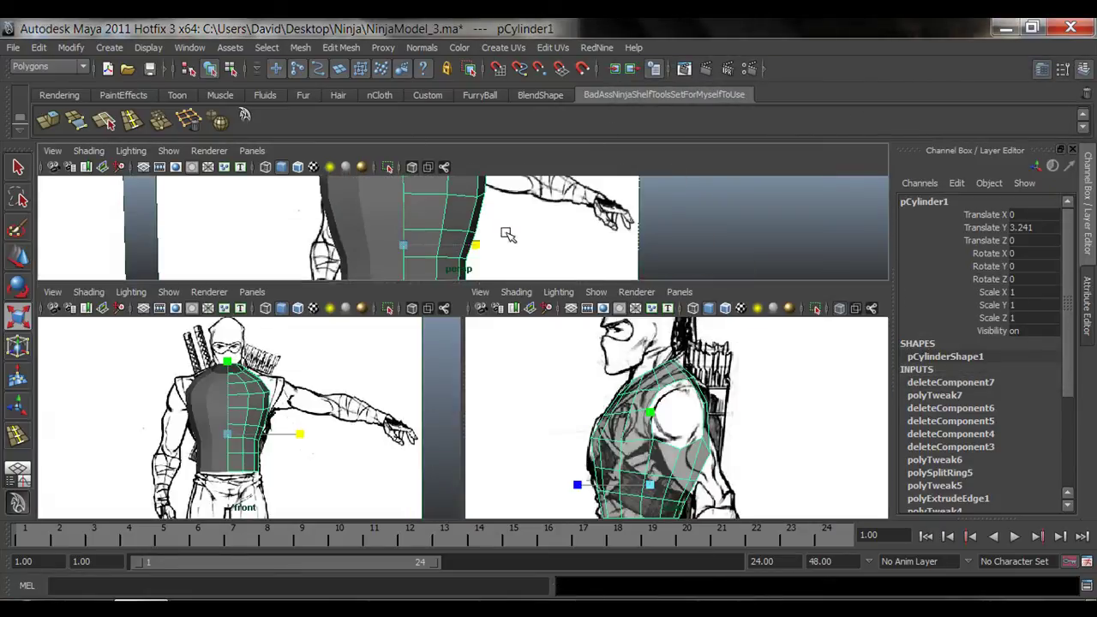
key("space")
left_click_drag(576, 306, 535, 394, "alt")
key("w")
key("z")
key("z")
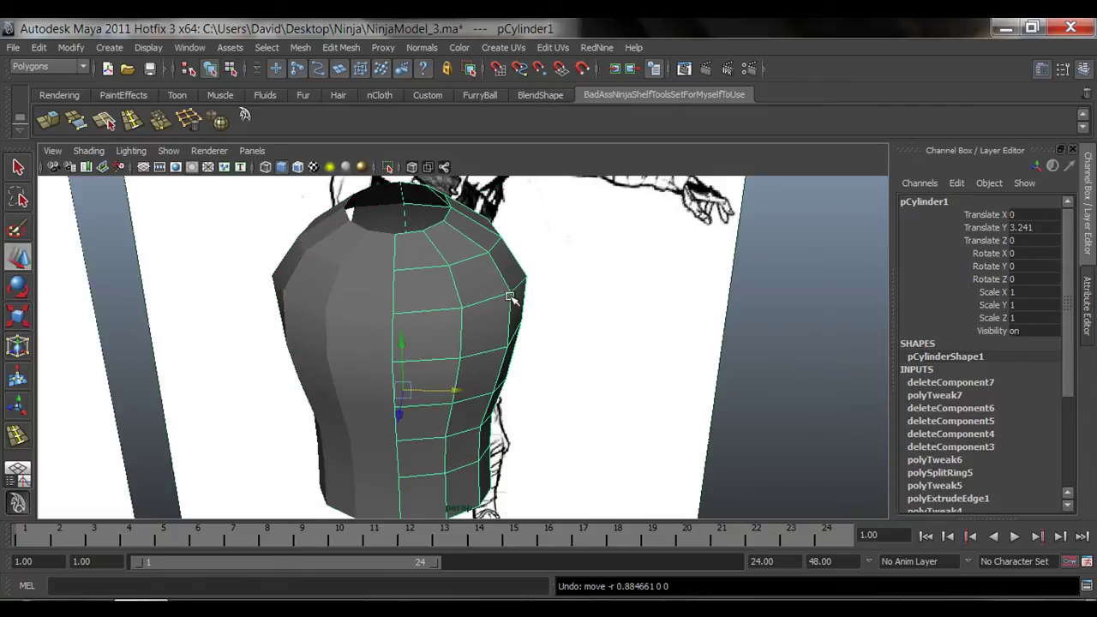
- Enter vertex mode on the original half torso, try moving the upper vertex on the armhole's back edge, and undo the move
right_click(510, 290)
right_click_drag(469, 290, 463, 290)
left_click_drag(489, 391, 258, 386, "alt")
middle_click_drag(545, 275, 549, 370, "alt")
left_click_drag(566, 372, 421, 370, "alt")
mouse_move(439, 385)
right_mouse_down("alt")
mouse_move(465, 402)
mouse_move(437, 375)
right_mouse_up("alt")
left_click_drag(436, 375, 467, 372, "alt")
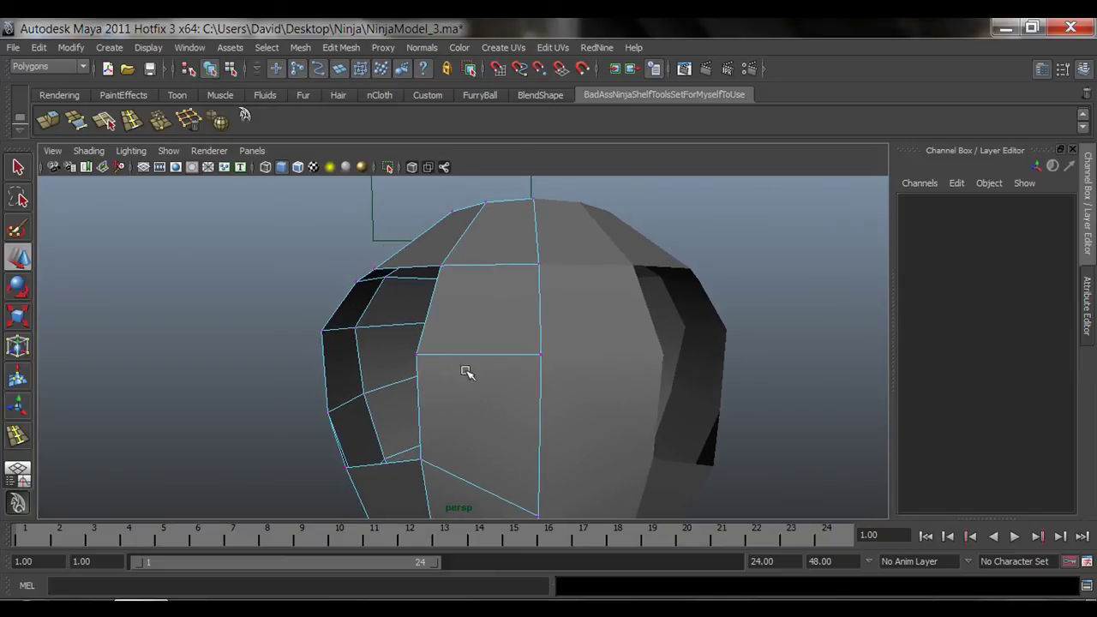
left_click(440, 266)
left_click_drag(420, 267, 419, 305)
key("ctrl+z")
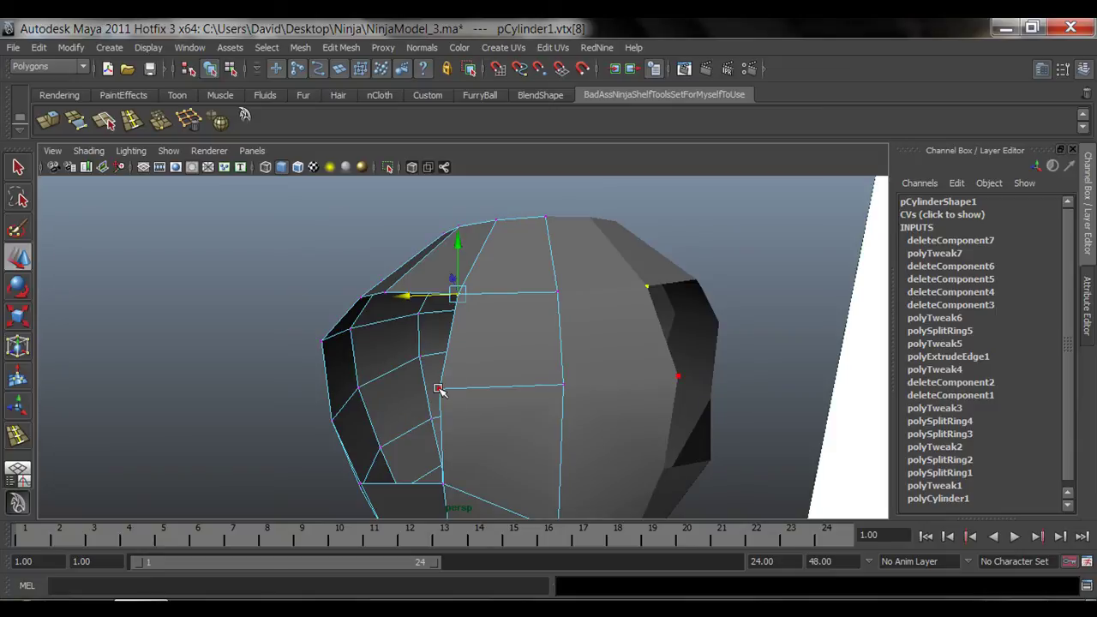
- Move the middle vertex on the armhole's back edge inward toward the spine and return the mesh to object mode
left_click(439, 390)
left_click_drag(413, 392, 435, 396)
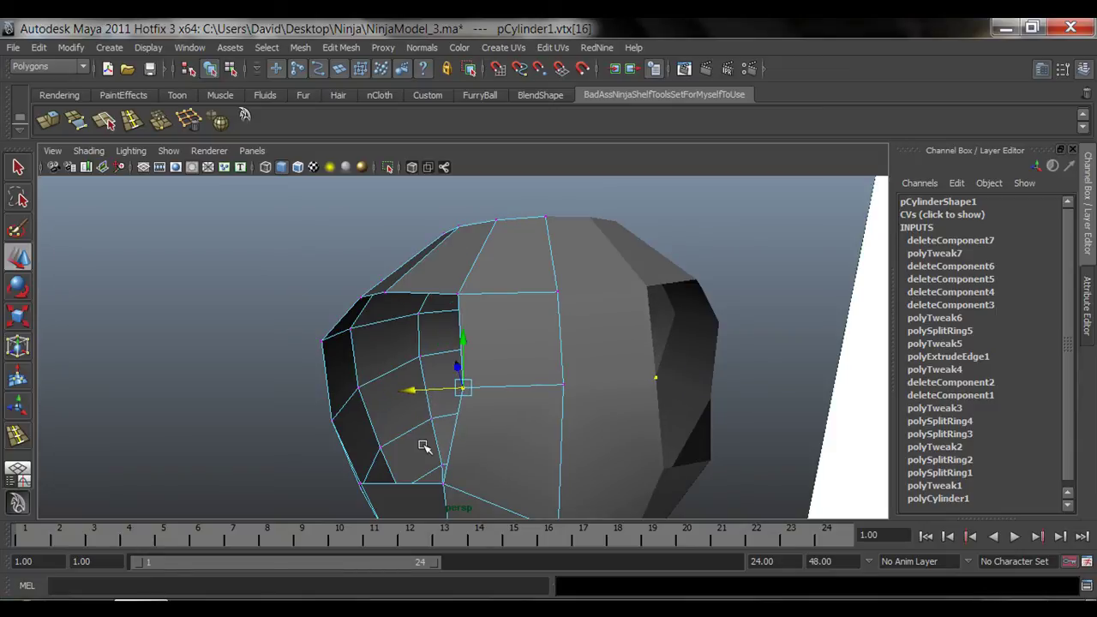
left_click_drag(423, 446, 524, 385, "alt")
right_click_drag(529, 315, 548, 298)
- Examine the mirrored torso against the front reference drawing, including the waist, legs and arms
key("space")
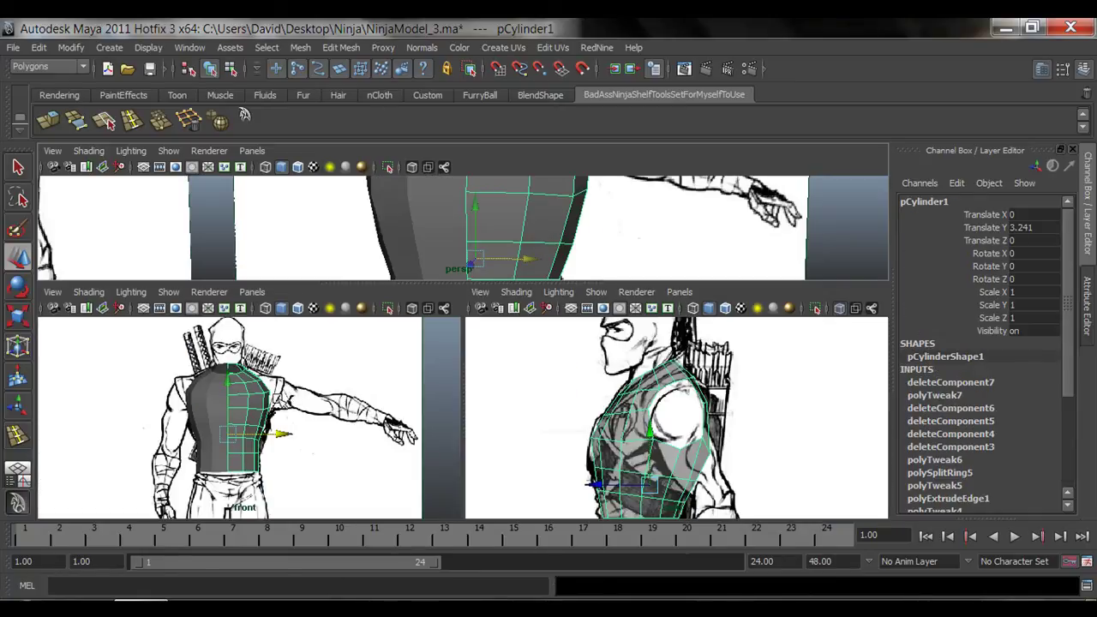
key("space")
middle_click_drag(534, 448, 528, 321, "alt")
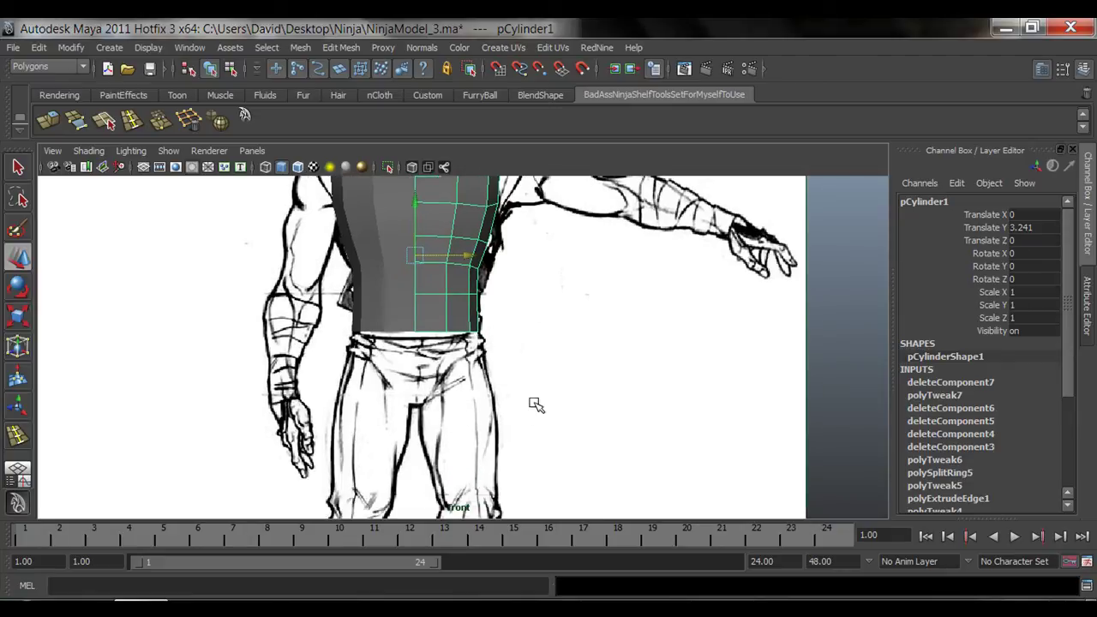
right_click_drag(548, 416, 496, 367, "alt")
middle_click_drag(439, 493, 432, 395, "alt")
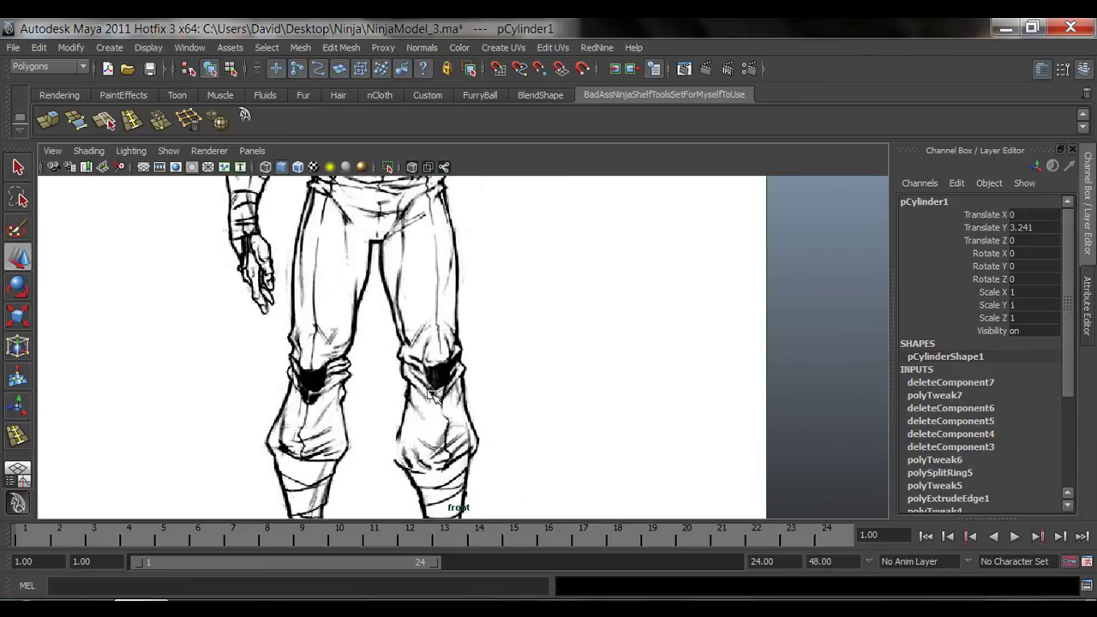
middle_click_drag(563, 410, 546, 279, "alt")
right_click_drag(547, 280, 471, 252, "alt")
middle_click_drag(490, 184, 525, 310, "alt")
middle_click_drag(536, 193, 548, 343, "alt")
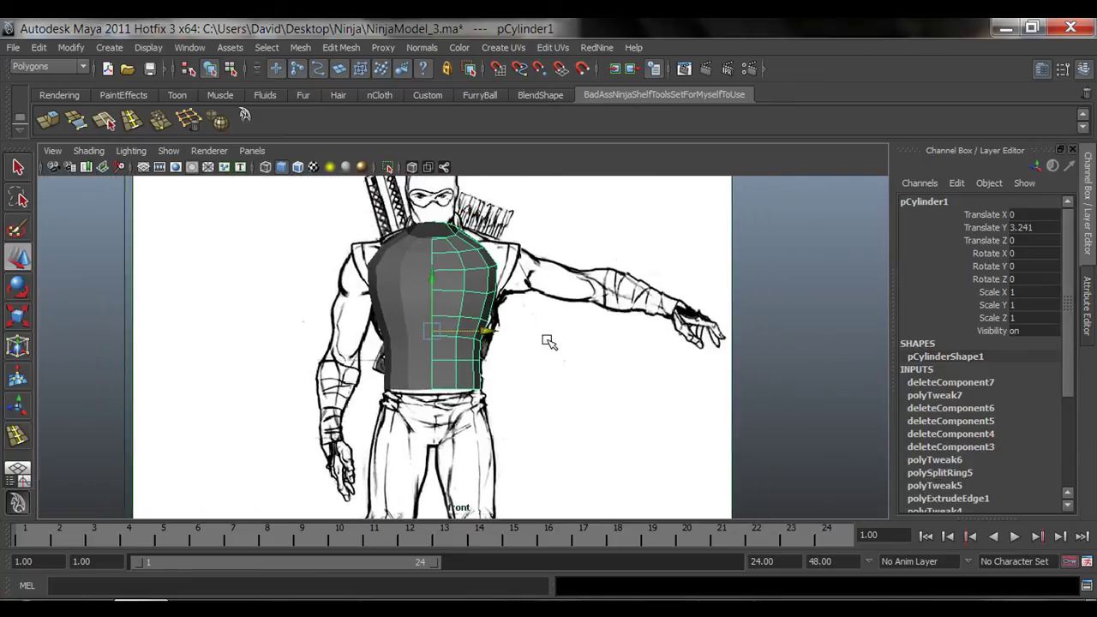
middle_click_drag(624, 330, 655, 454, "alt")
right_click_drag(655, 454, 562, 437, "alt")
middle_click_drag(555, 435, 553, 379, "alt")
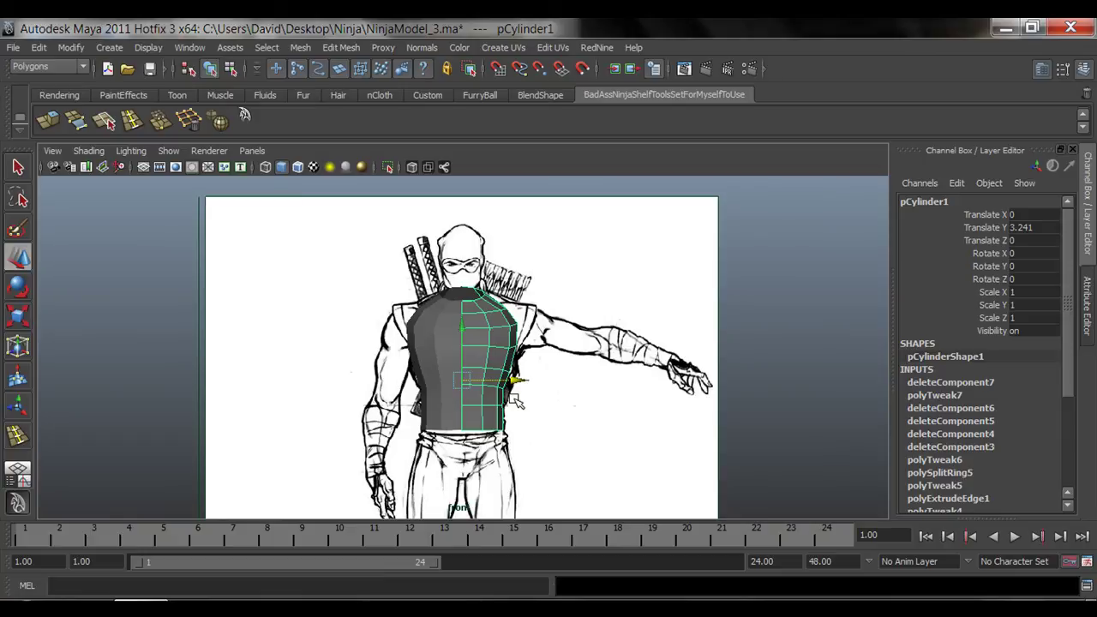
middle_click_drag(536, 420, 532, 416, "alt")
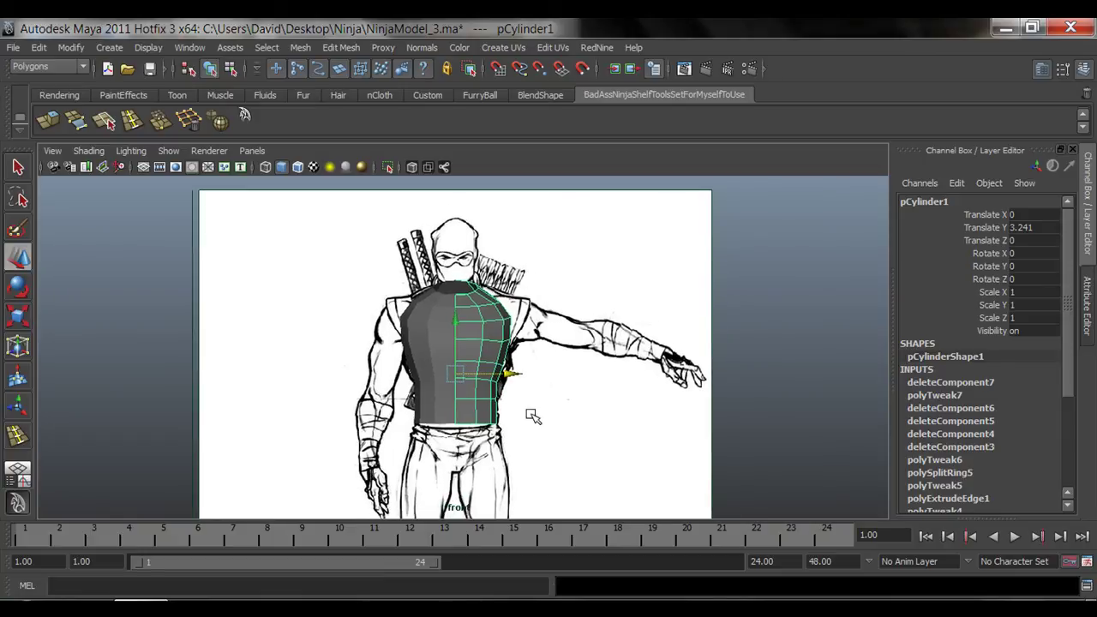